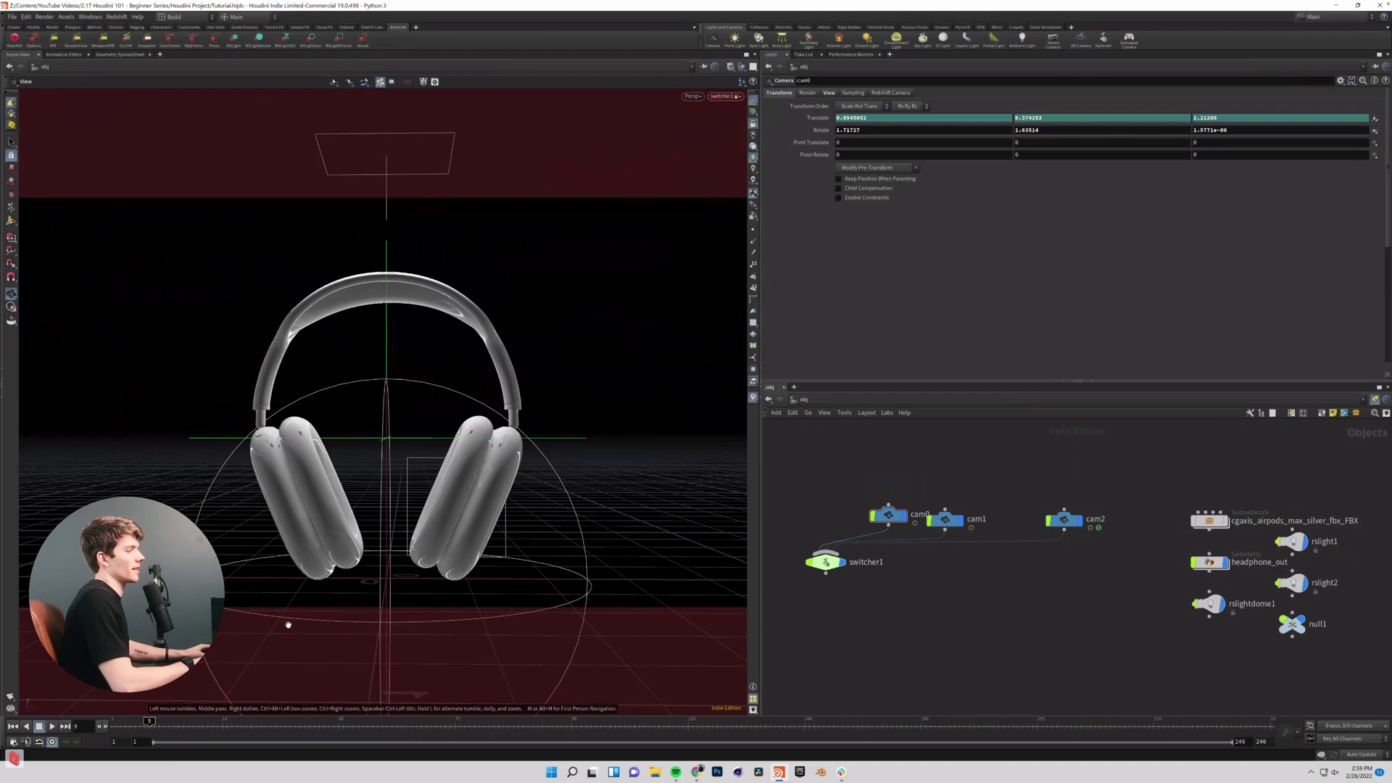
Scrub the camera move to frame 108 and the ear-cup close-up, then play from frame 1.
{"action": "left_click", "coordinate": [115, 720]}
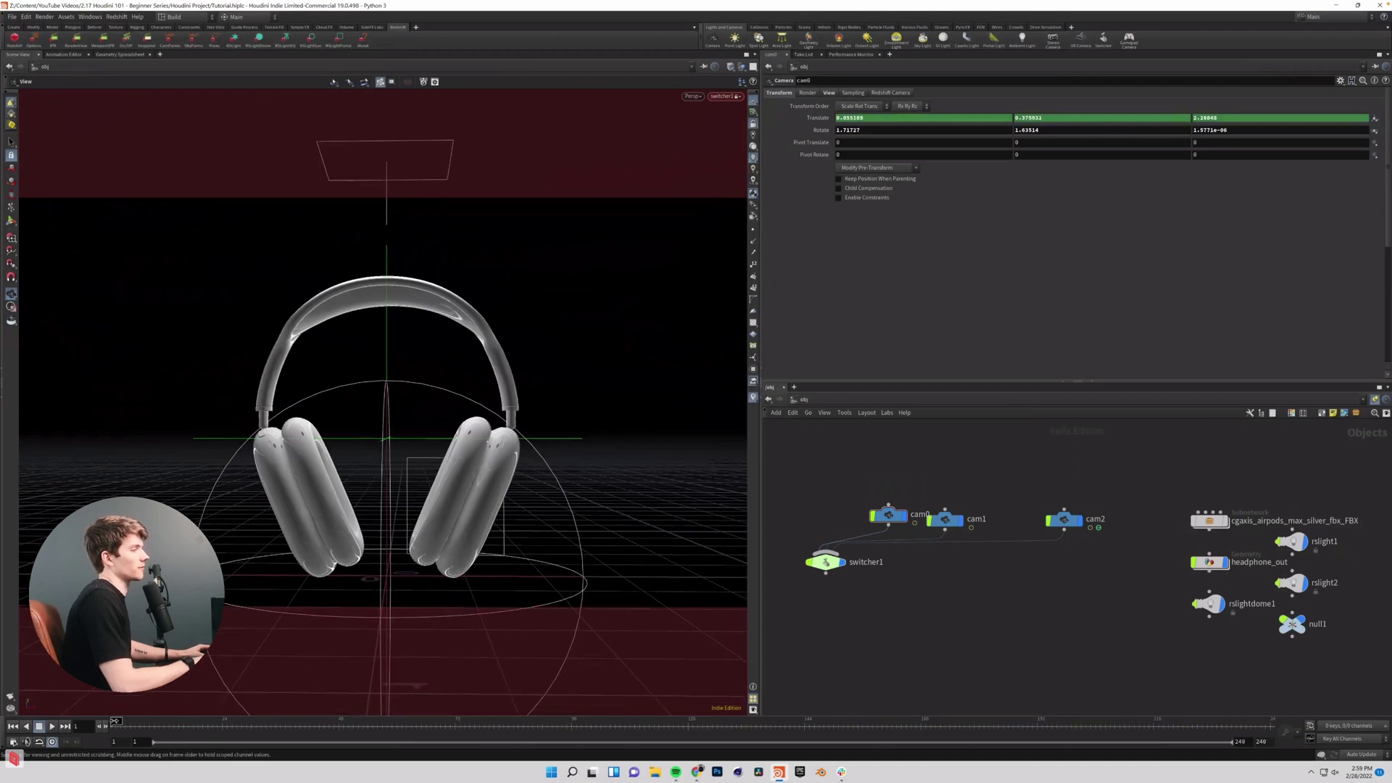
{"action": "left_click_drag", "start_coordinate": [115, 721], "coordinate": [367, 699]}
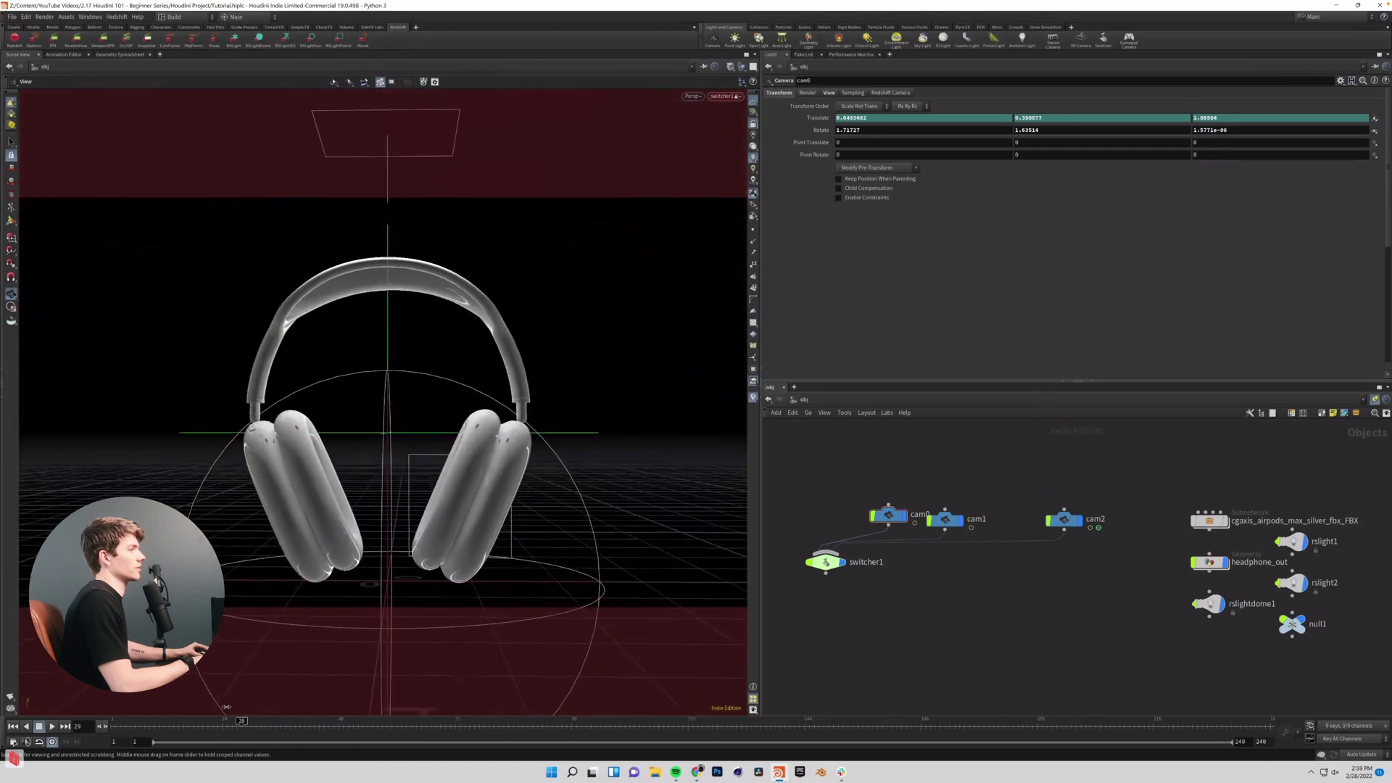
{"action": "left_click_drag", "start_coordinate": [226, 707], "coordinate": [290, 705]}
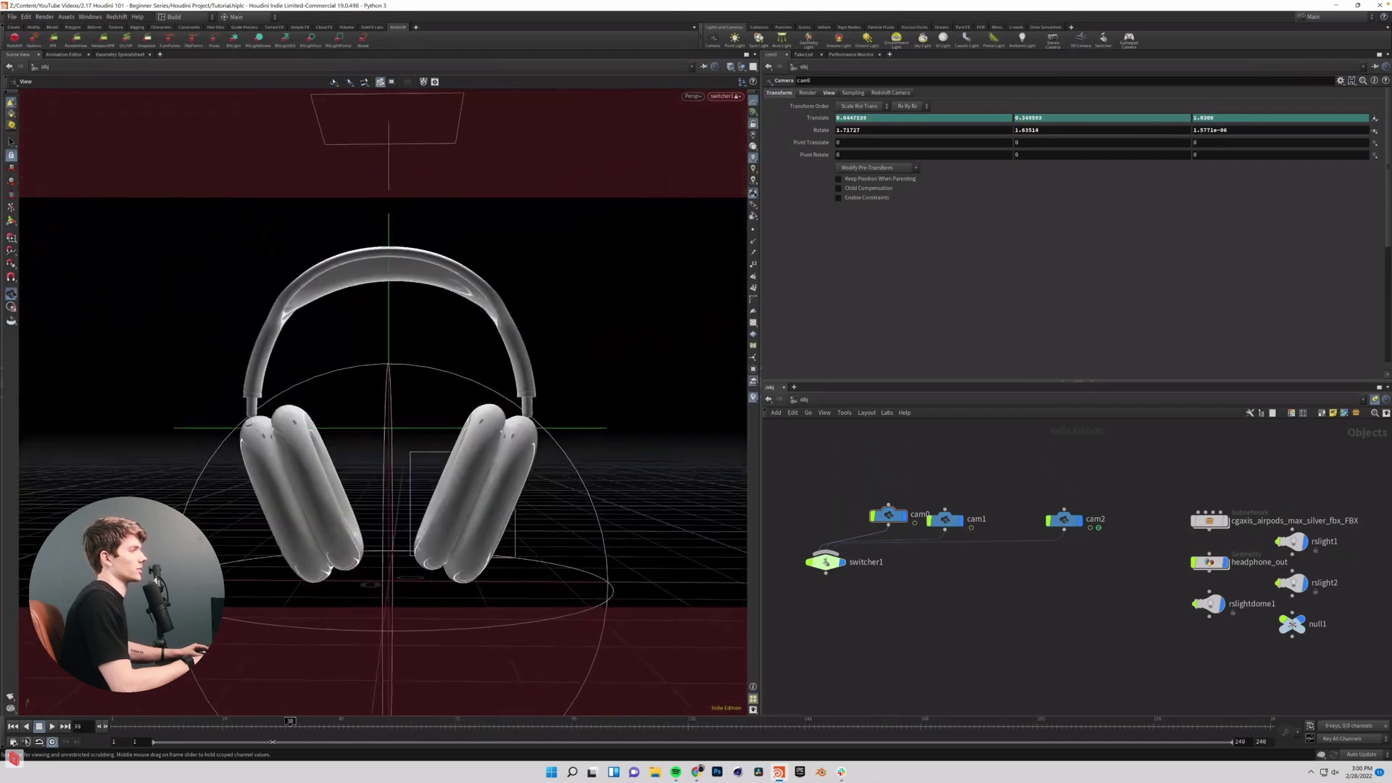
{"action": "left_click_drag", "start_coordinate": [237, 744], "coordinate": [65, 738]}
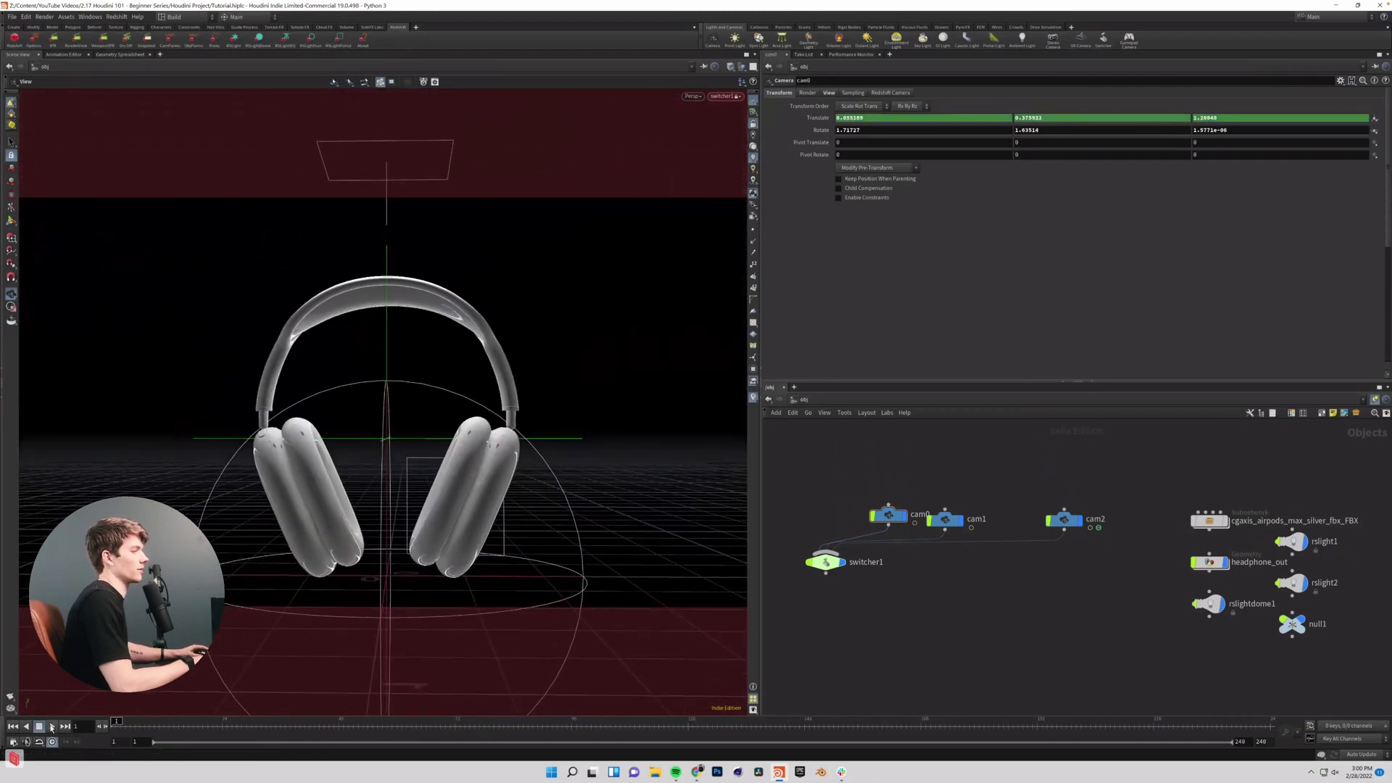
{"action": "left_click", "coordinate": [51, 726]}
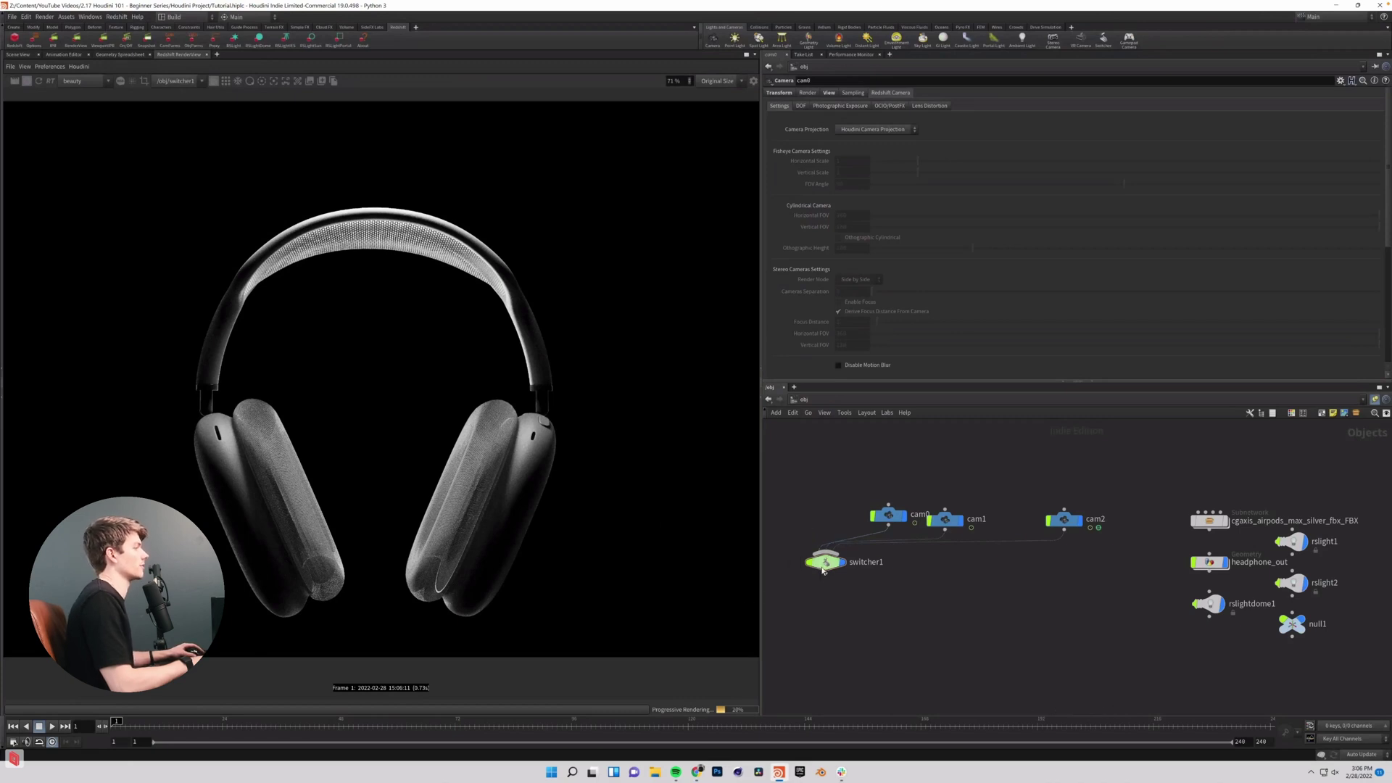
Nudge switcher1 lower, make network wires rounded curves, and bring up the Other Networks list.
{"action": "left_click_drag", "start_coordinate": [822, 571], "coordinate": [824, 585]}
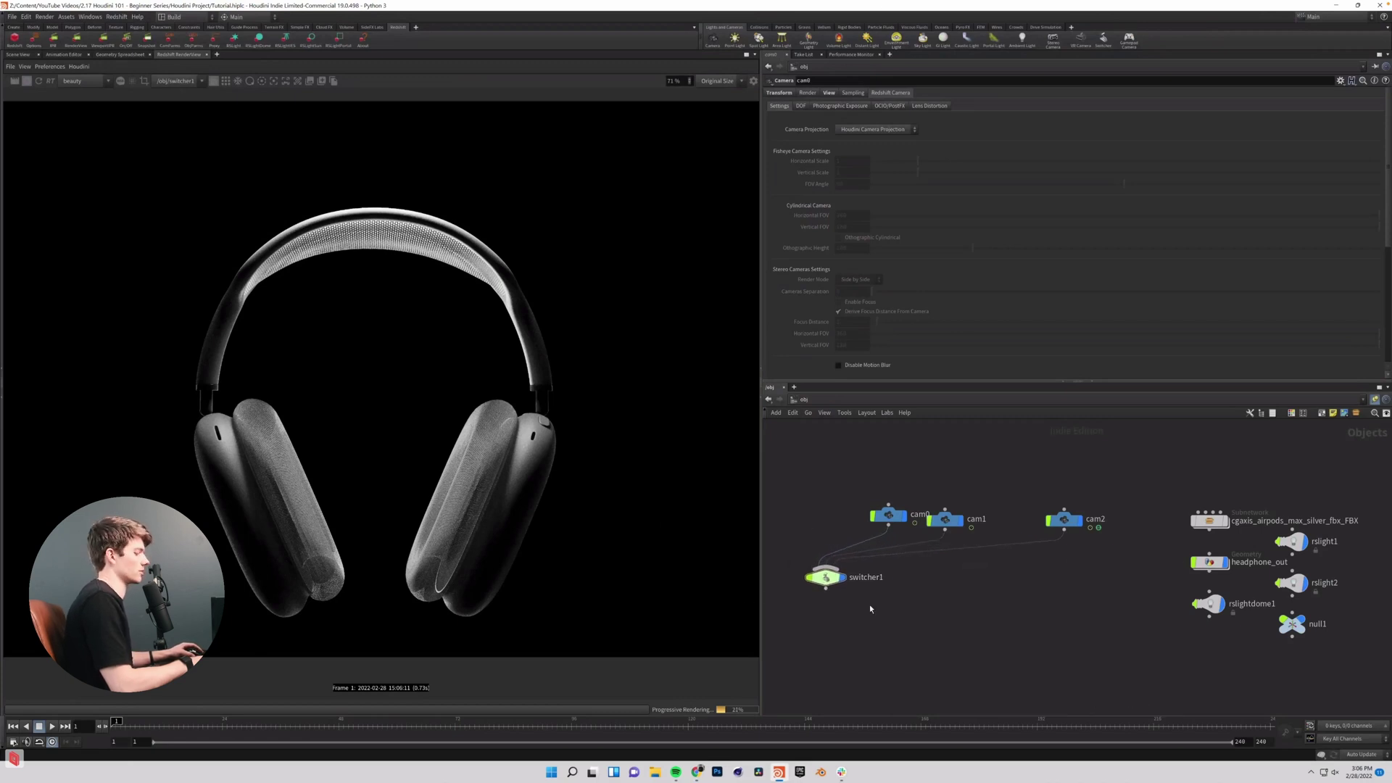
{"action": "key", "text": "shift+s"}
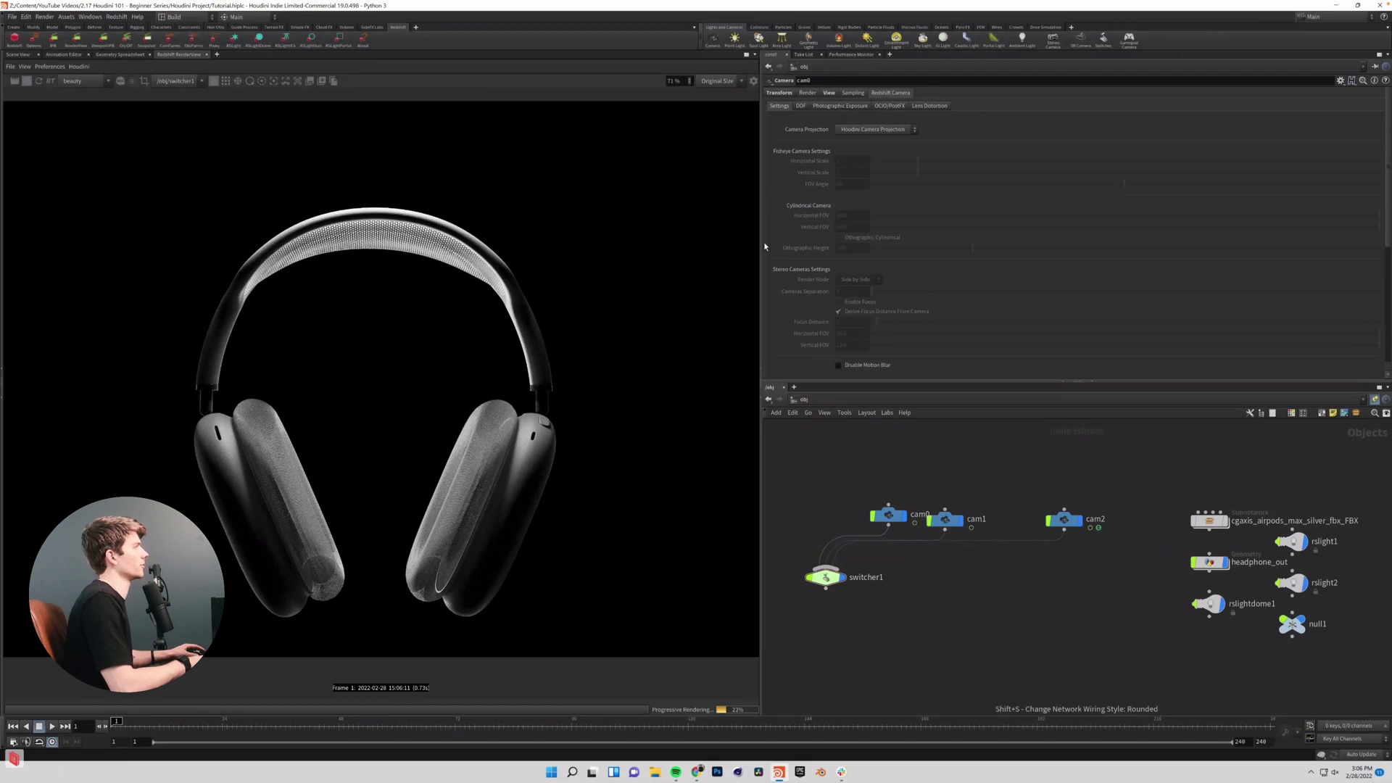
{"action": "left_click", "coordinate": [803, 400]}
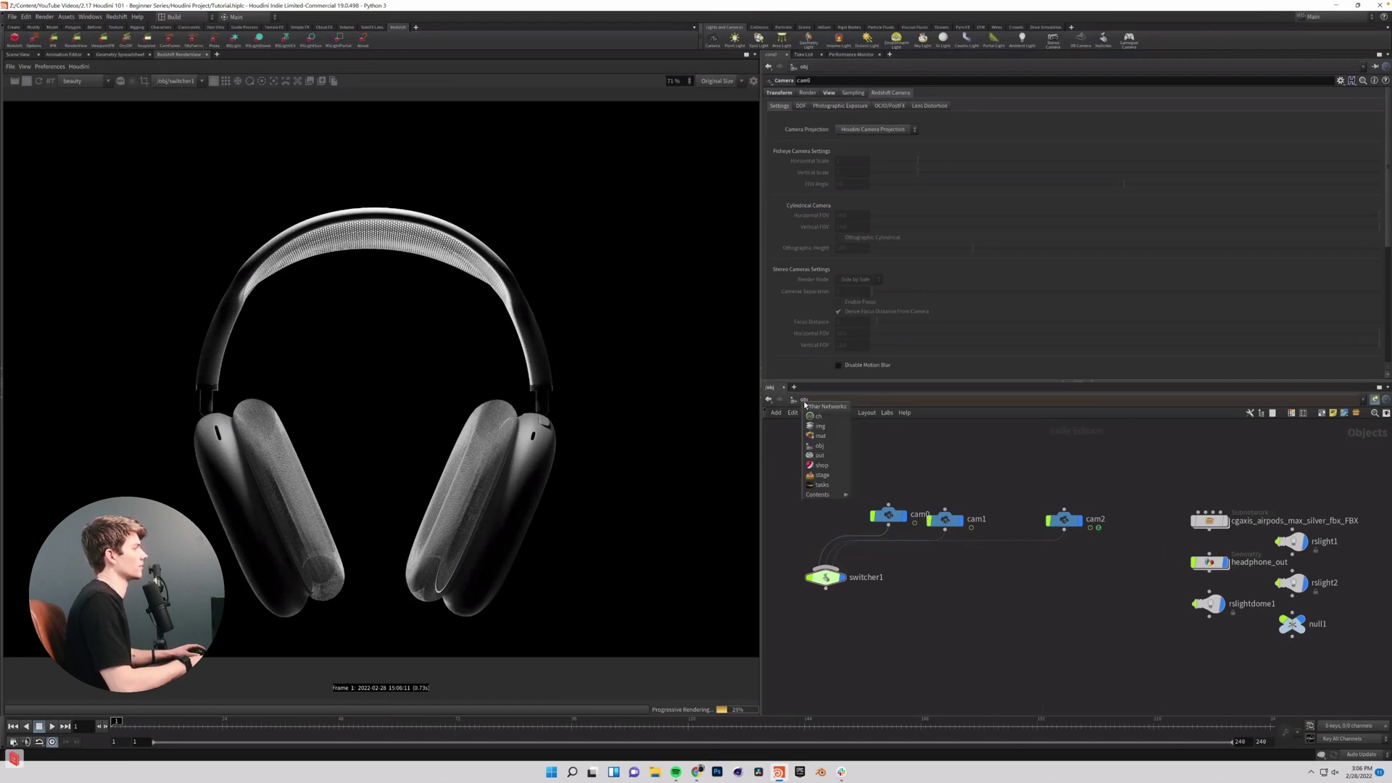
In /out, enable Volume Scattering in Redshift_ROP1's Advanced Globals settings.
{"action": "left_click", "coordinate": [831, 456]}
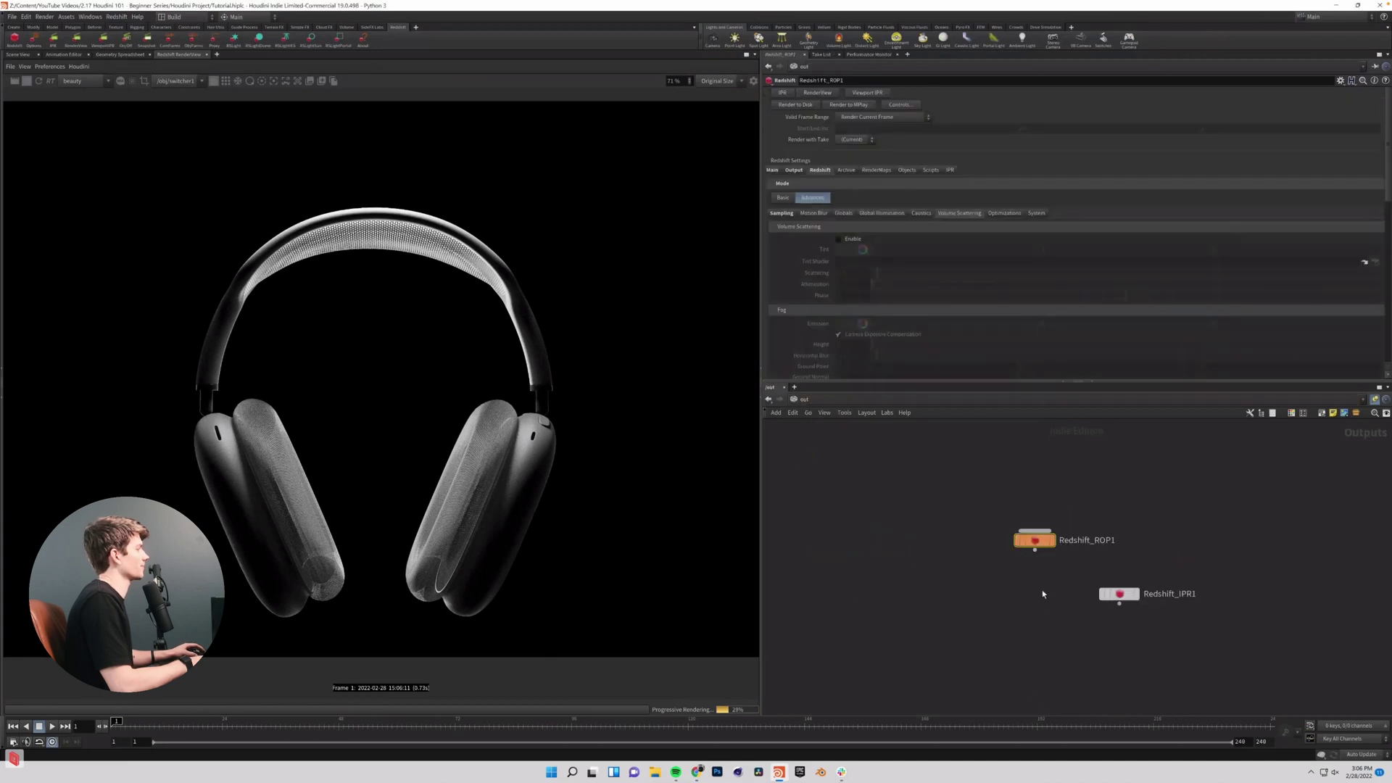
{"action": "left_click_drag", "start_coordinate": [996, 505], "coordinate": [1137, 570]}
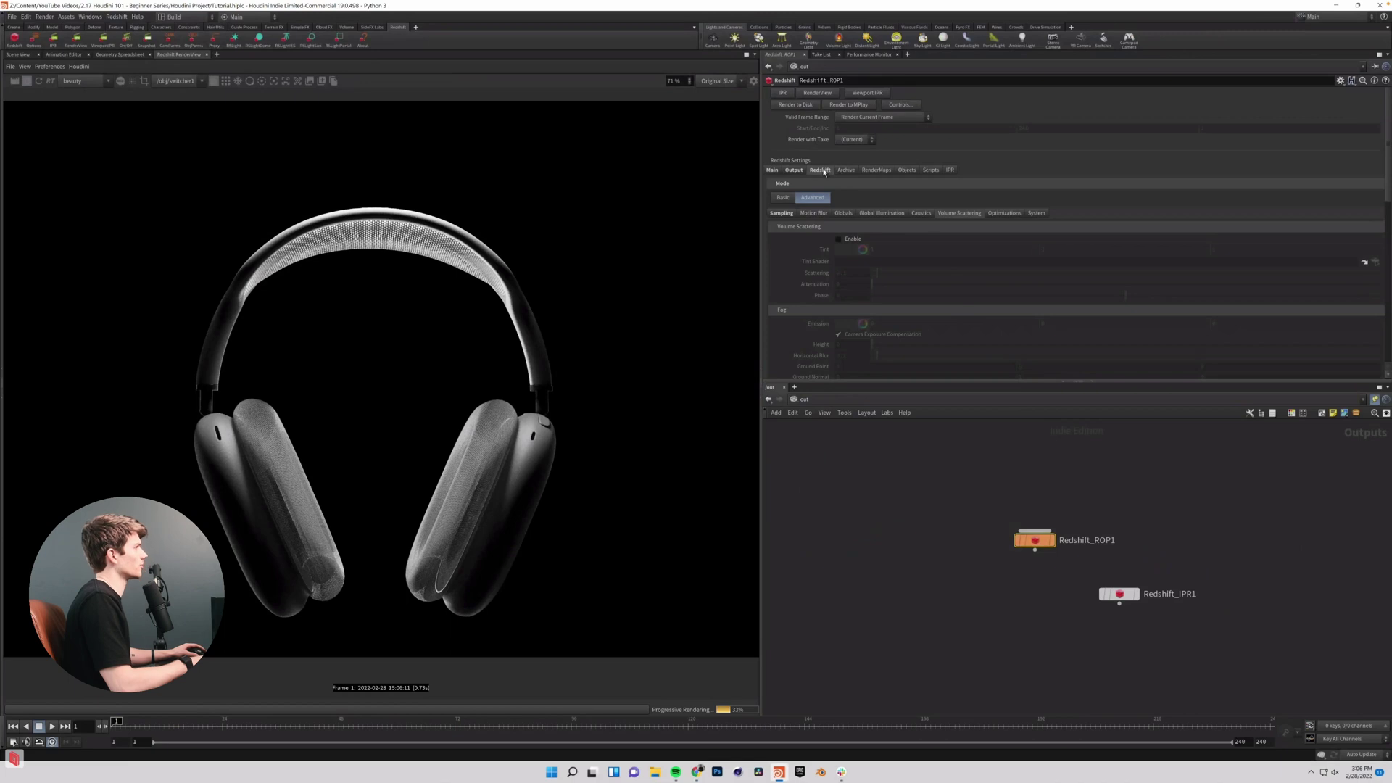
{"action": "left_click", "coordinate": [782, 198]}
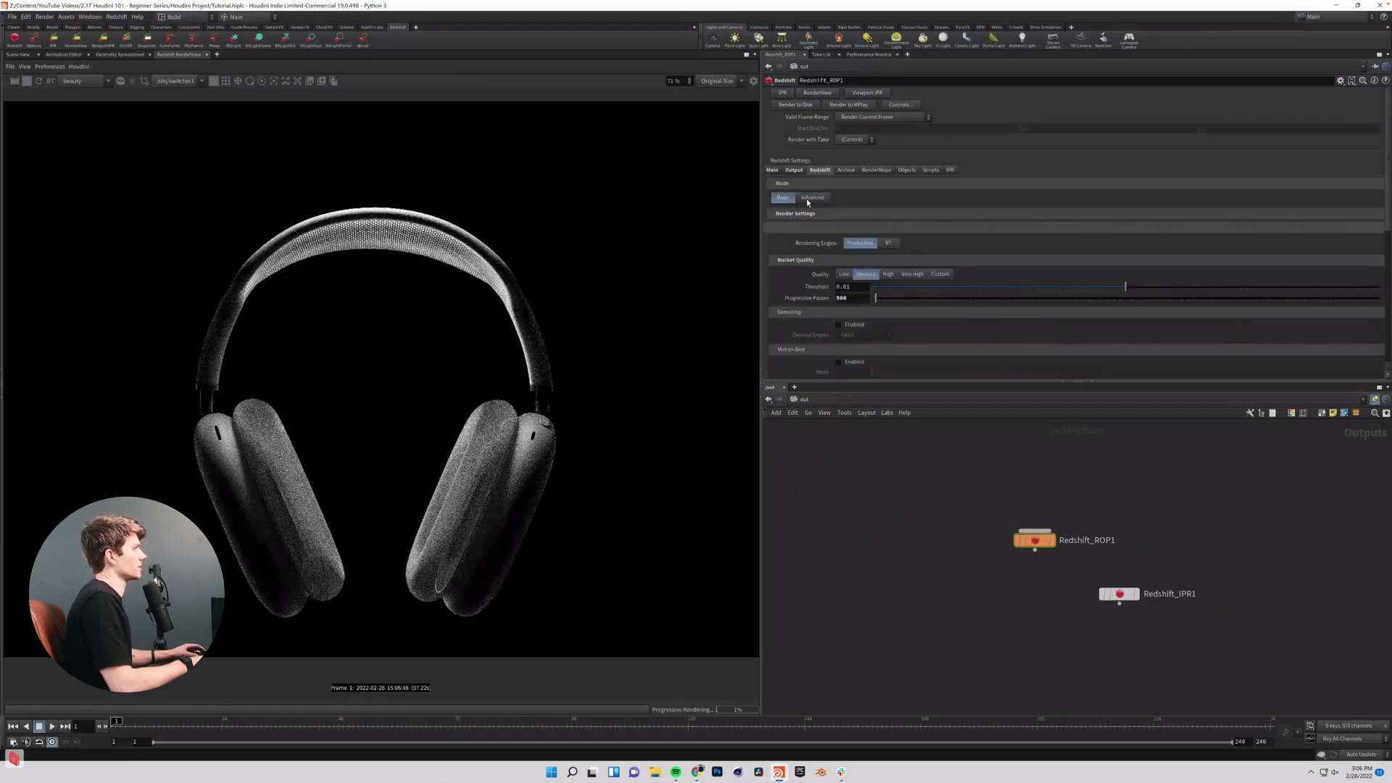
{"action": "left_click", "coordinate": [807, 198]}
{"action": "left_click", "coordinate": [841, 213]}
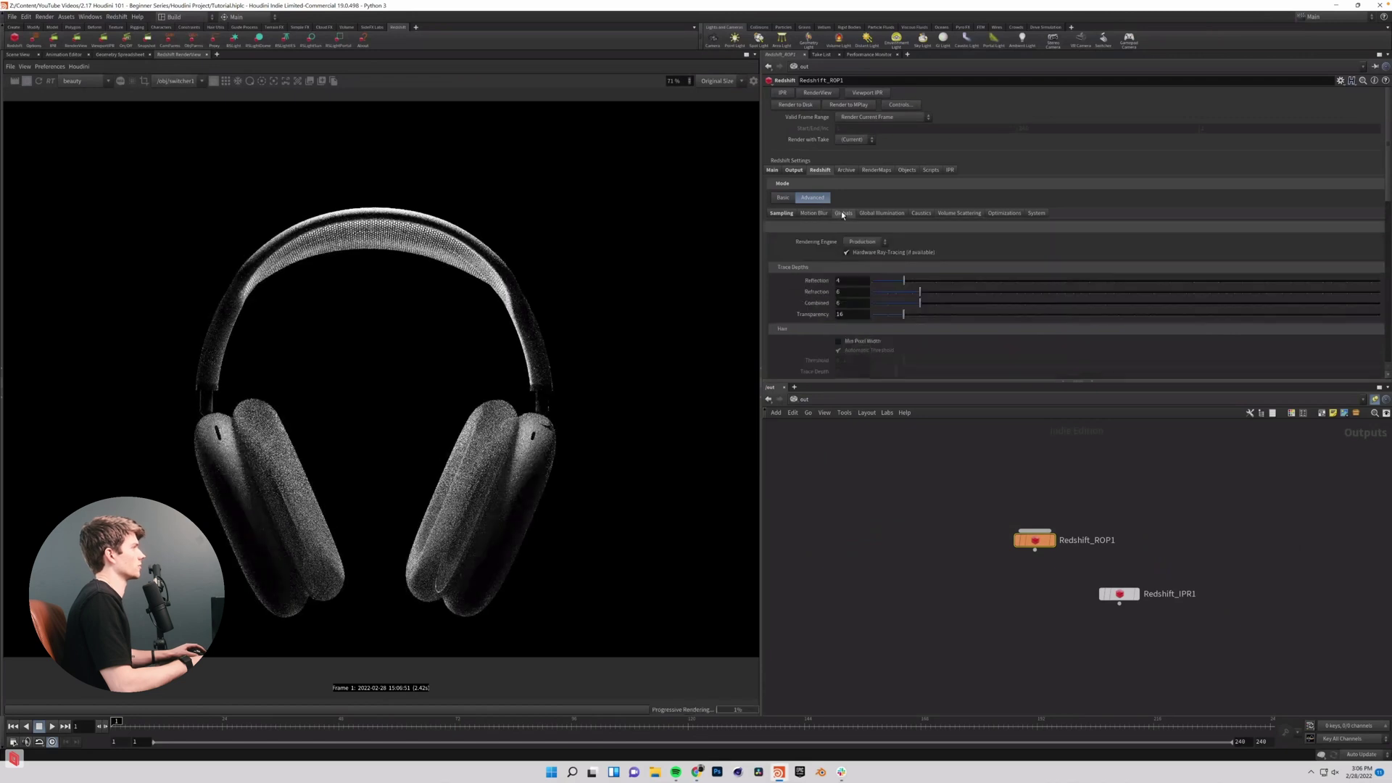
{"action": "left_click", "coordinate": [948, 214]}
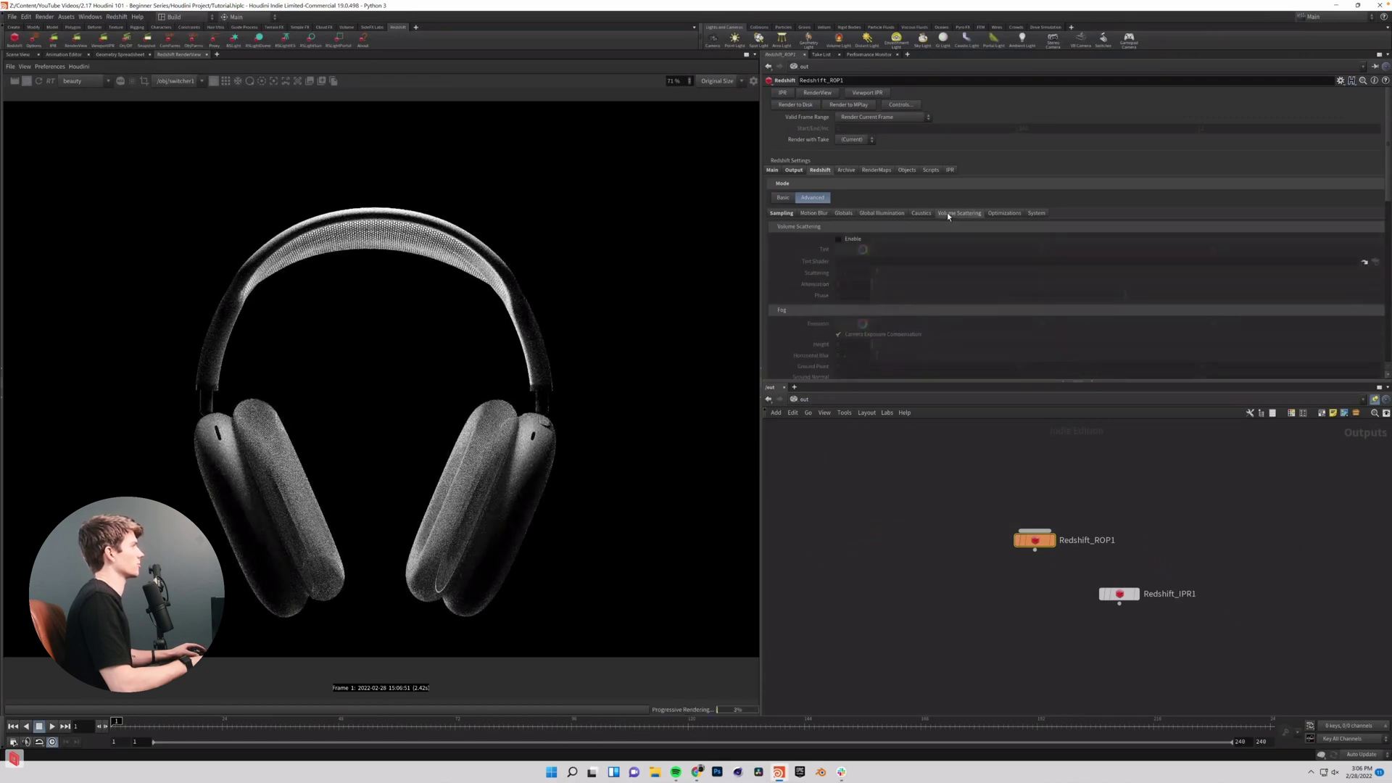
{"action": "left_click", "coordinate": [840, 239]}
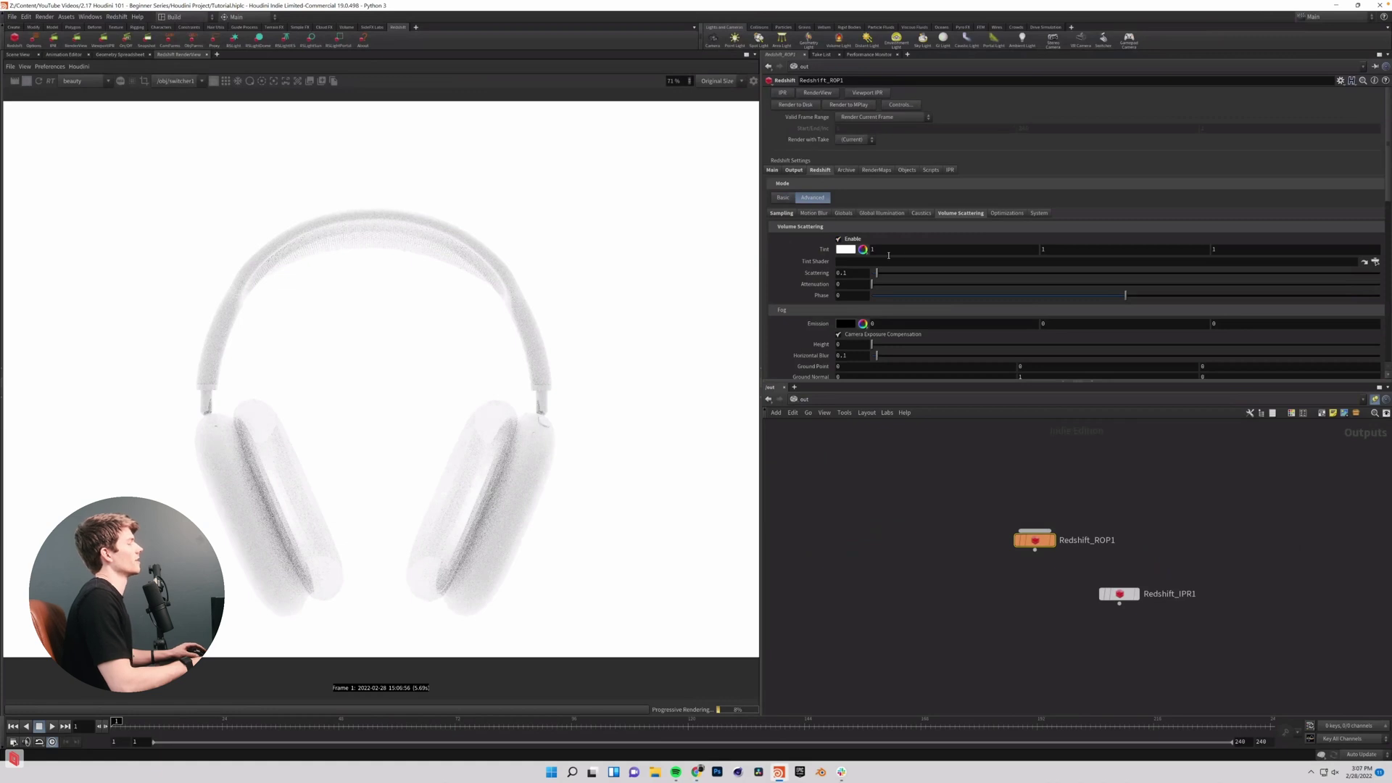
Glance at the ROP's image output settings, then return to the /obj network.
{"action": "left_click", "coordinate": [794, 171]}
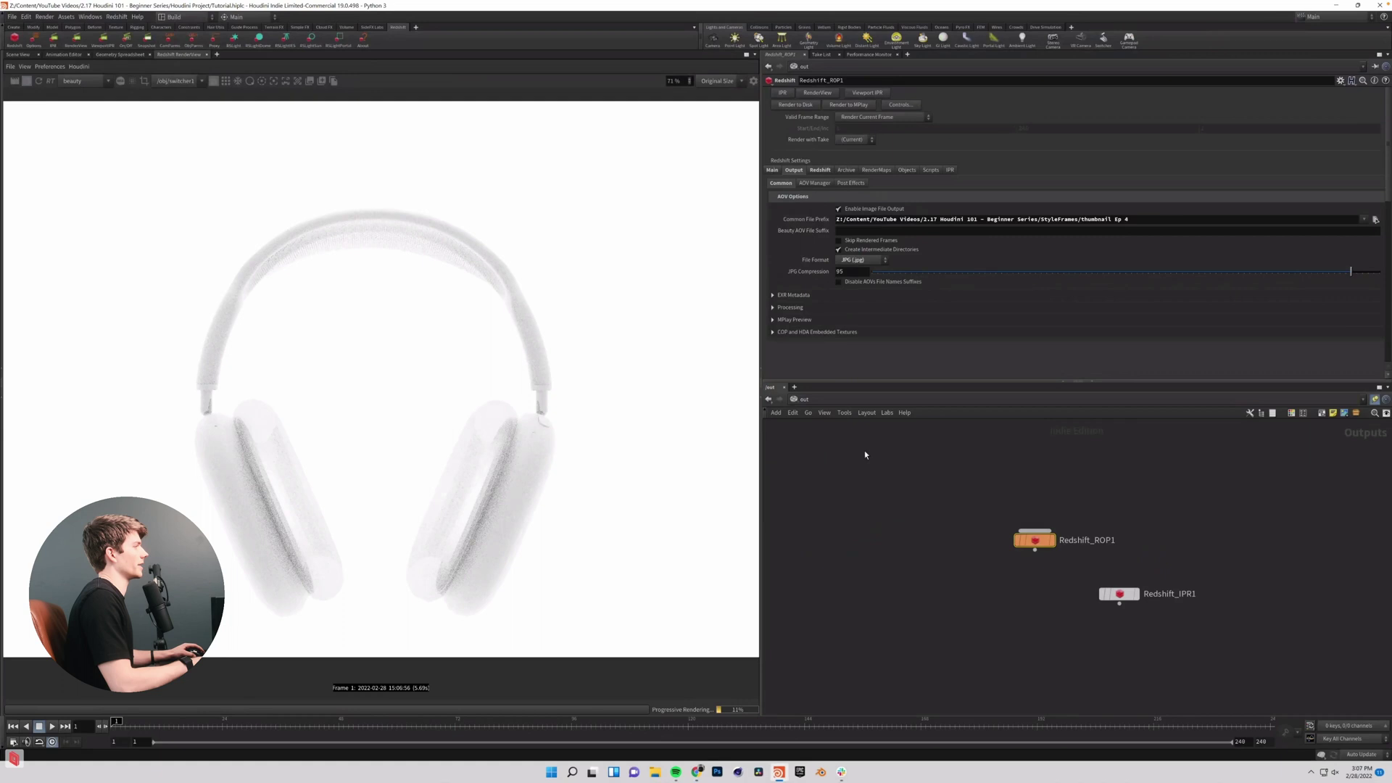
{"action": "left_click", "coordinate": [821, 172]}
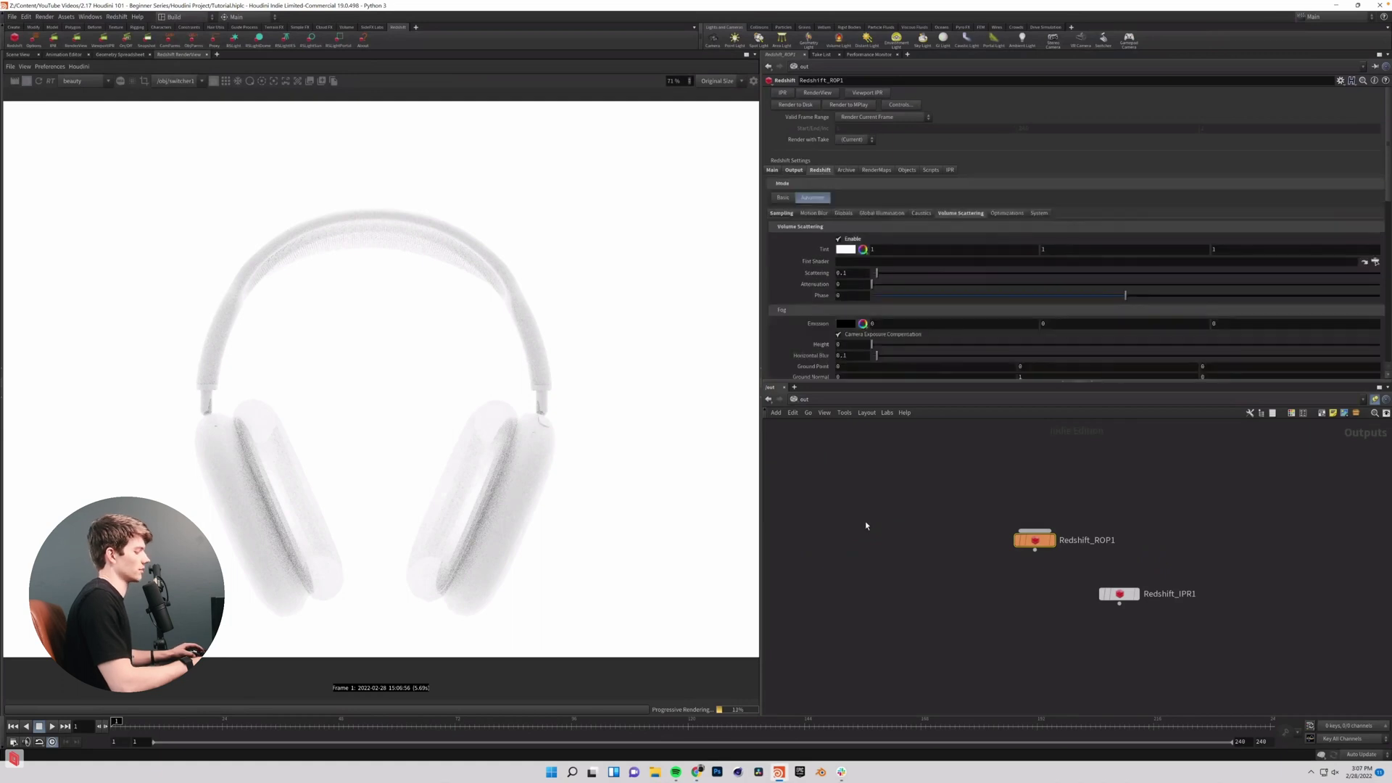
{"action": "left_click", "coordinate": [804, 400]}
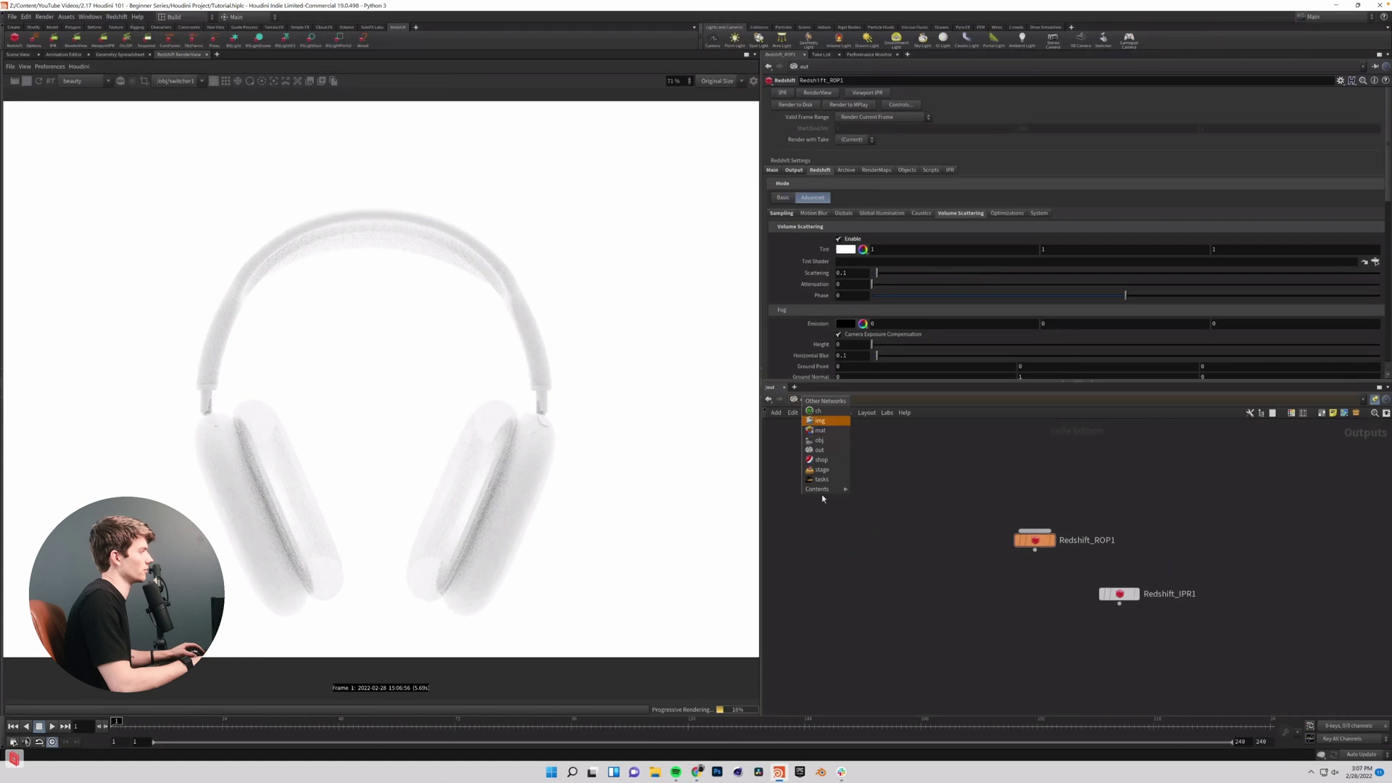
{"action": "left_click", "coordinate": [819, 440]}
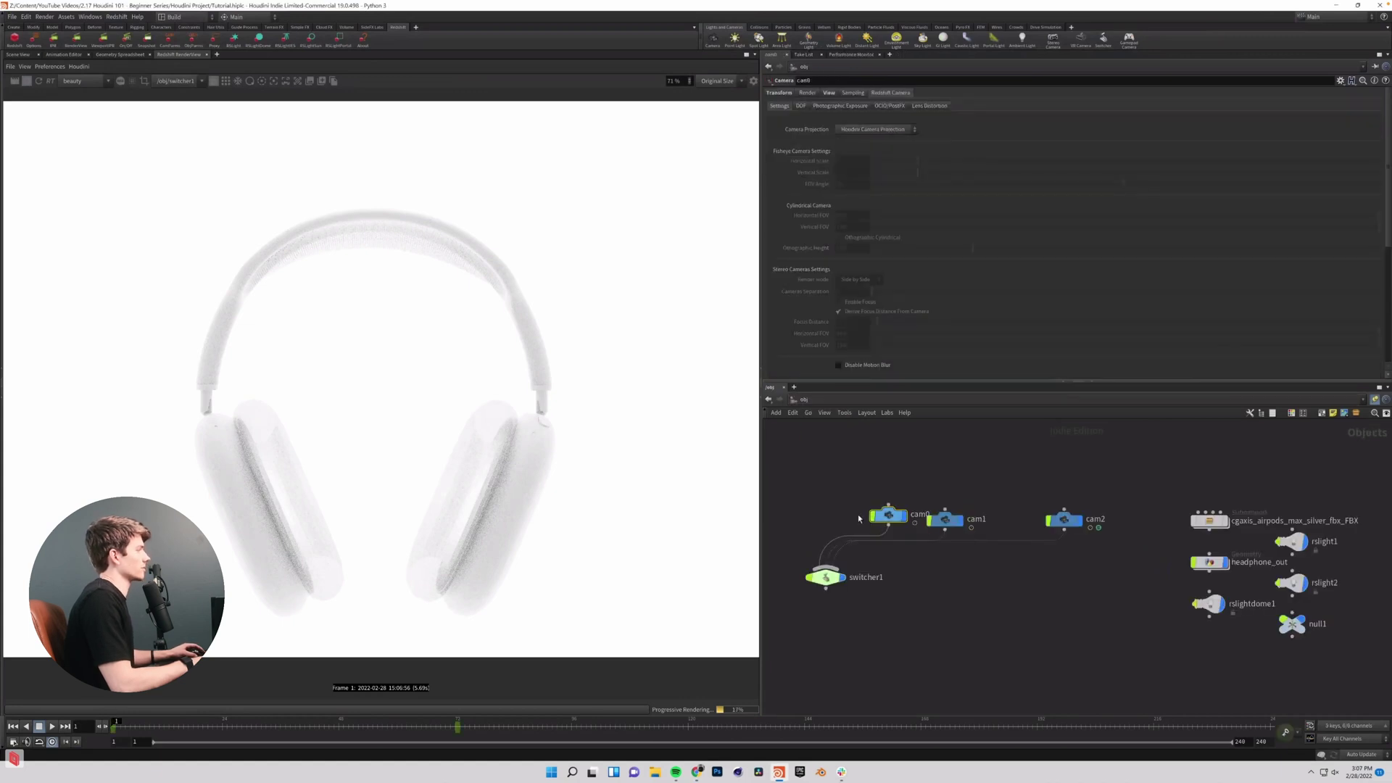
Set the rslightdome1 dome light's Volume contribution to 0.
{"action": "left_click", "coordinate": [1166, 601]}
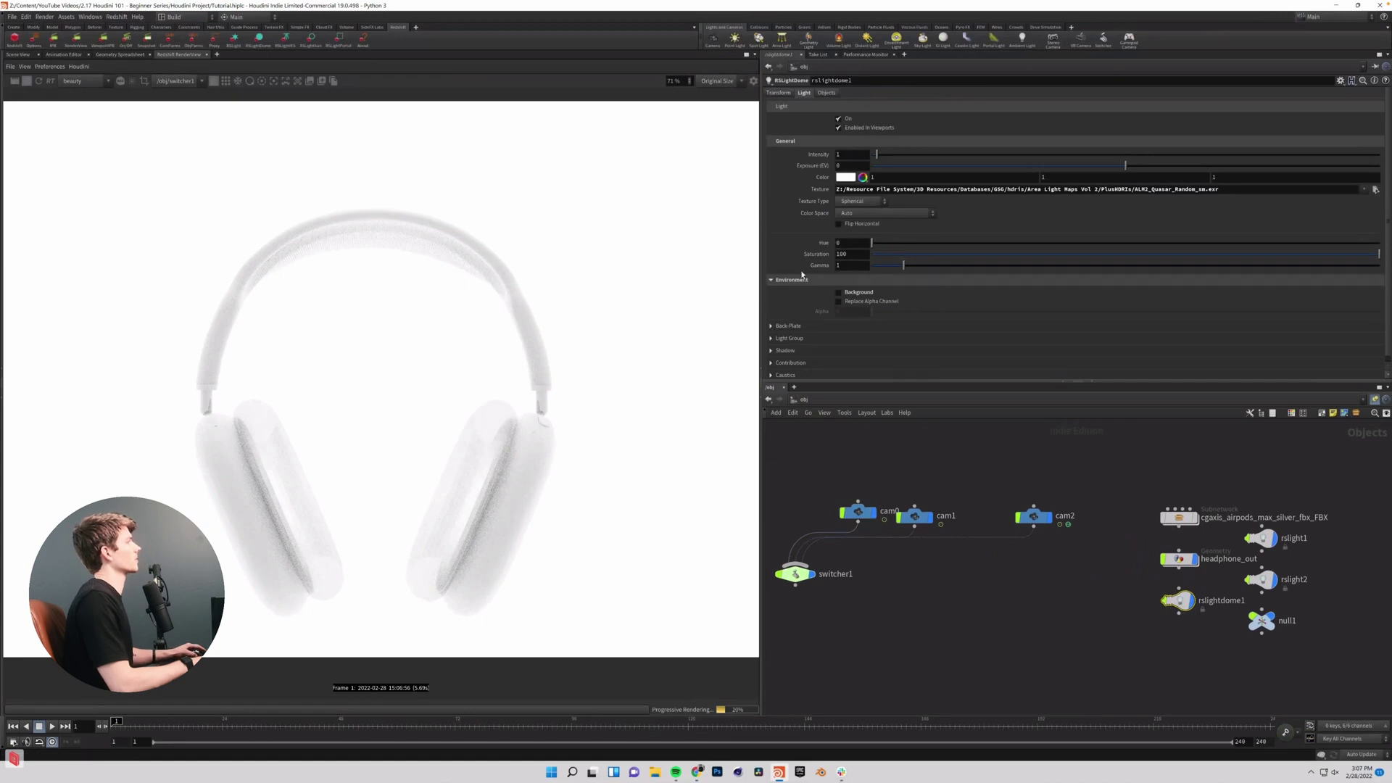
{"action": "scroll", "coordinate": [783, 289], "scroll_direction": "down", "scroll_amount": 1}
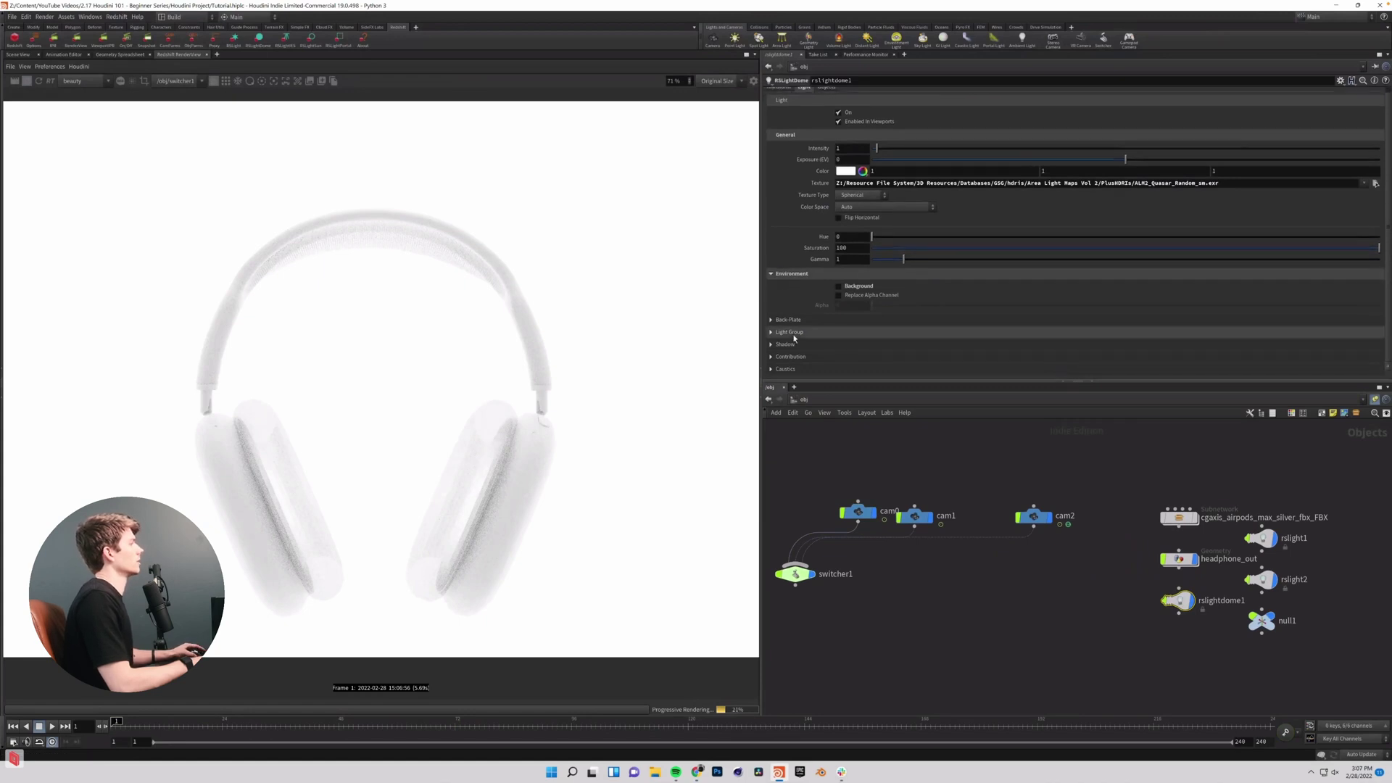
{"action": "left_click", "coordinate": [773, 357]}
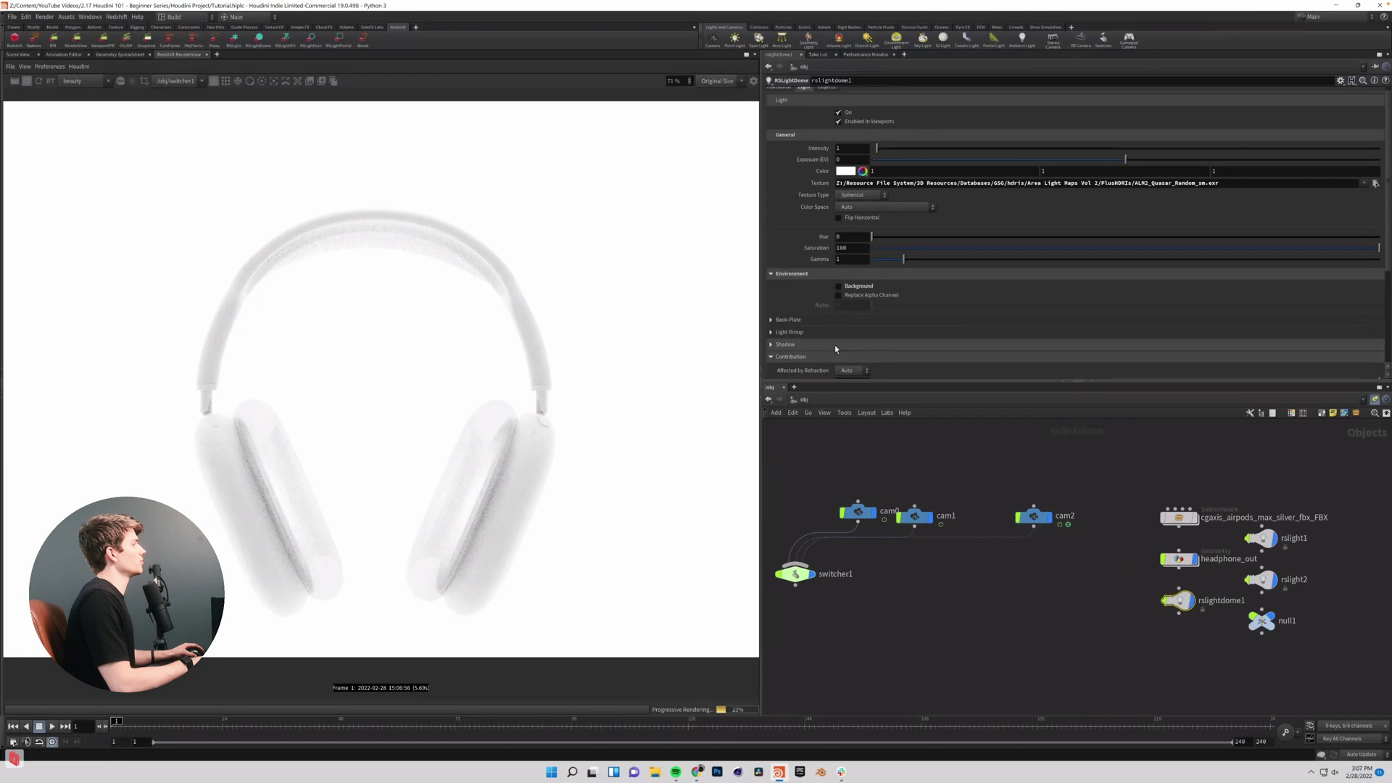
{"action": "scroll", "coordinate": [834, 345], "scroll_direction": "down", "scroll_amount": 4}
{"action": "scroll", "coordinate": [808, 347], "scroll_direction": "down", "scroll_amount": 2}
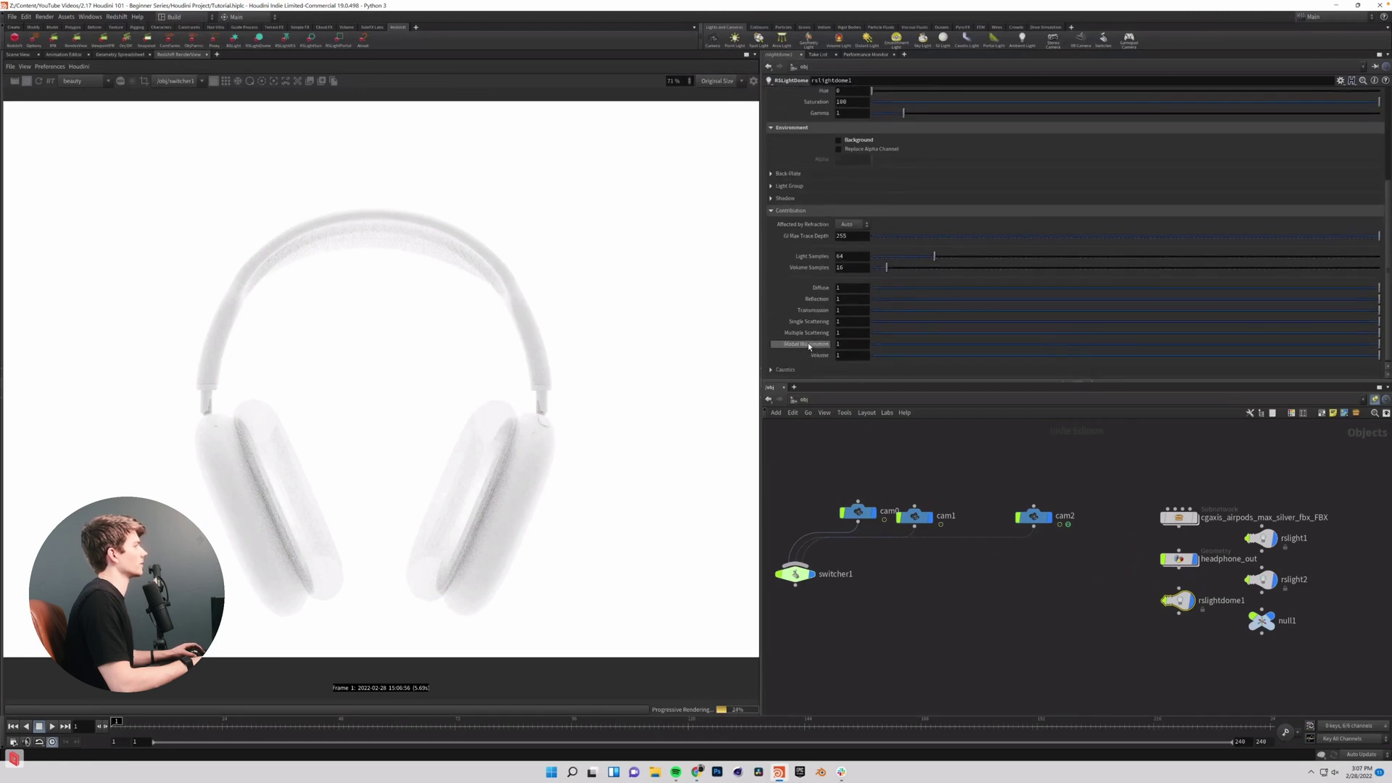
{"action": "double_click", "coordinate": [837, 352]}
{"action": "type", "text": "0"}
{"action": "key", "text": "Return"}
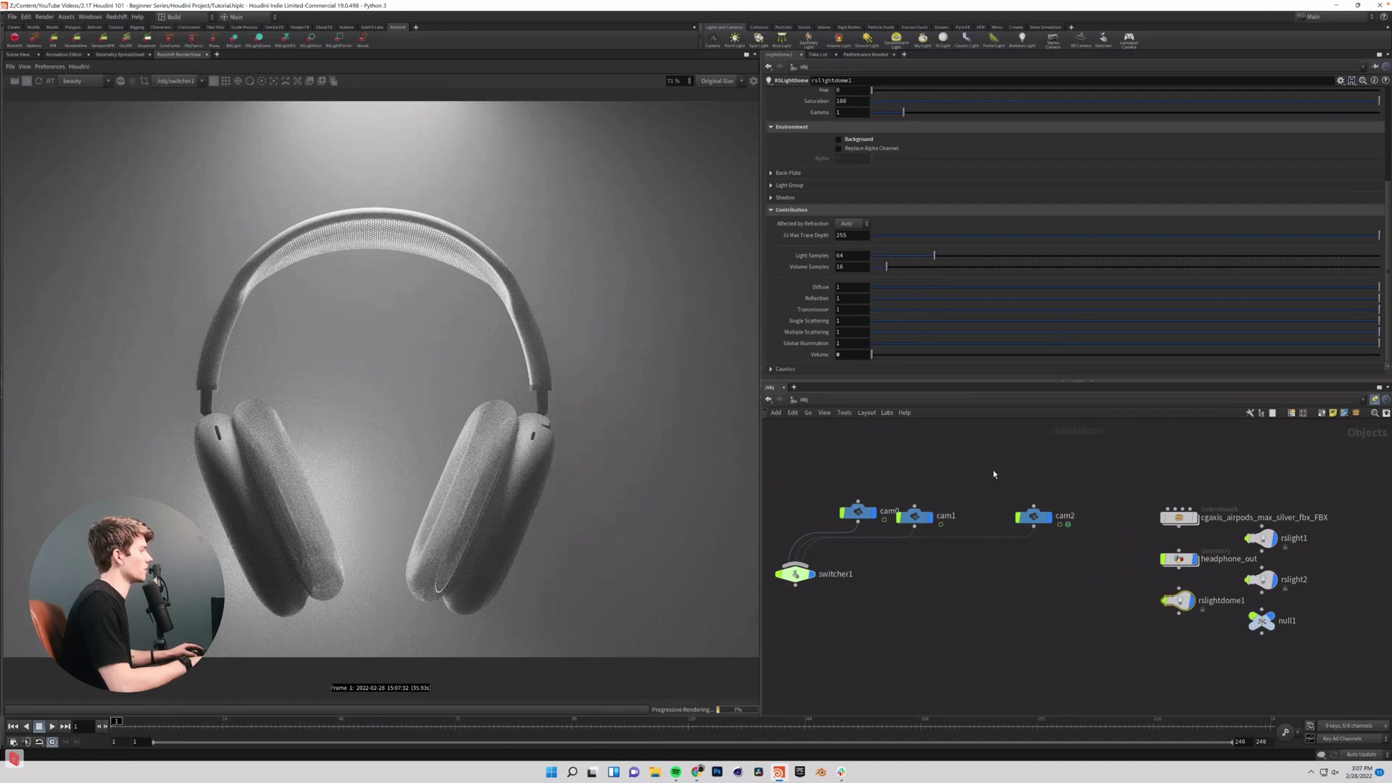
Back in /out, lower Redshift_ROP1's volume Scattering to 0.01, then settle on 0.05.
{"action": "left_click", "coordinate": [803, 400]}
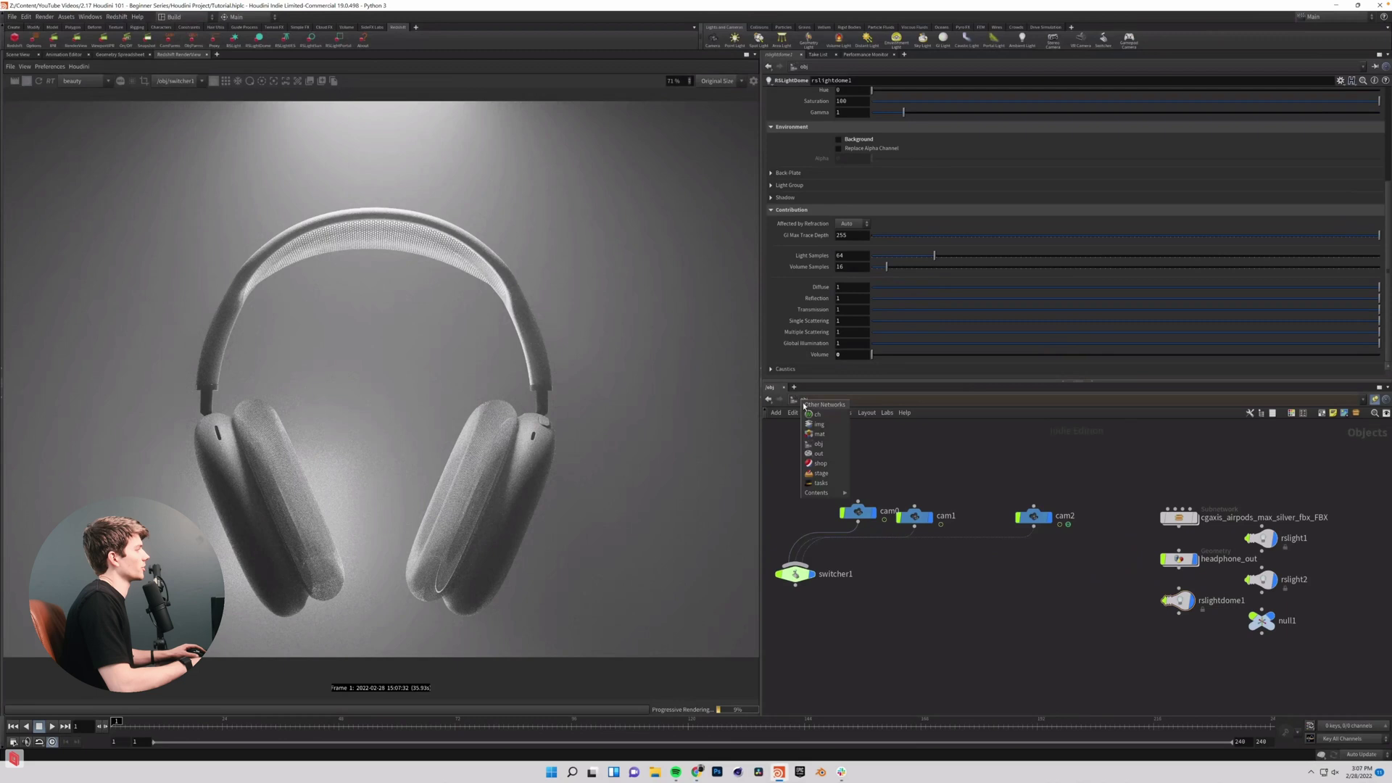
{"action": "left_click", "coordinate": [831, 456]}
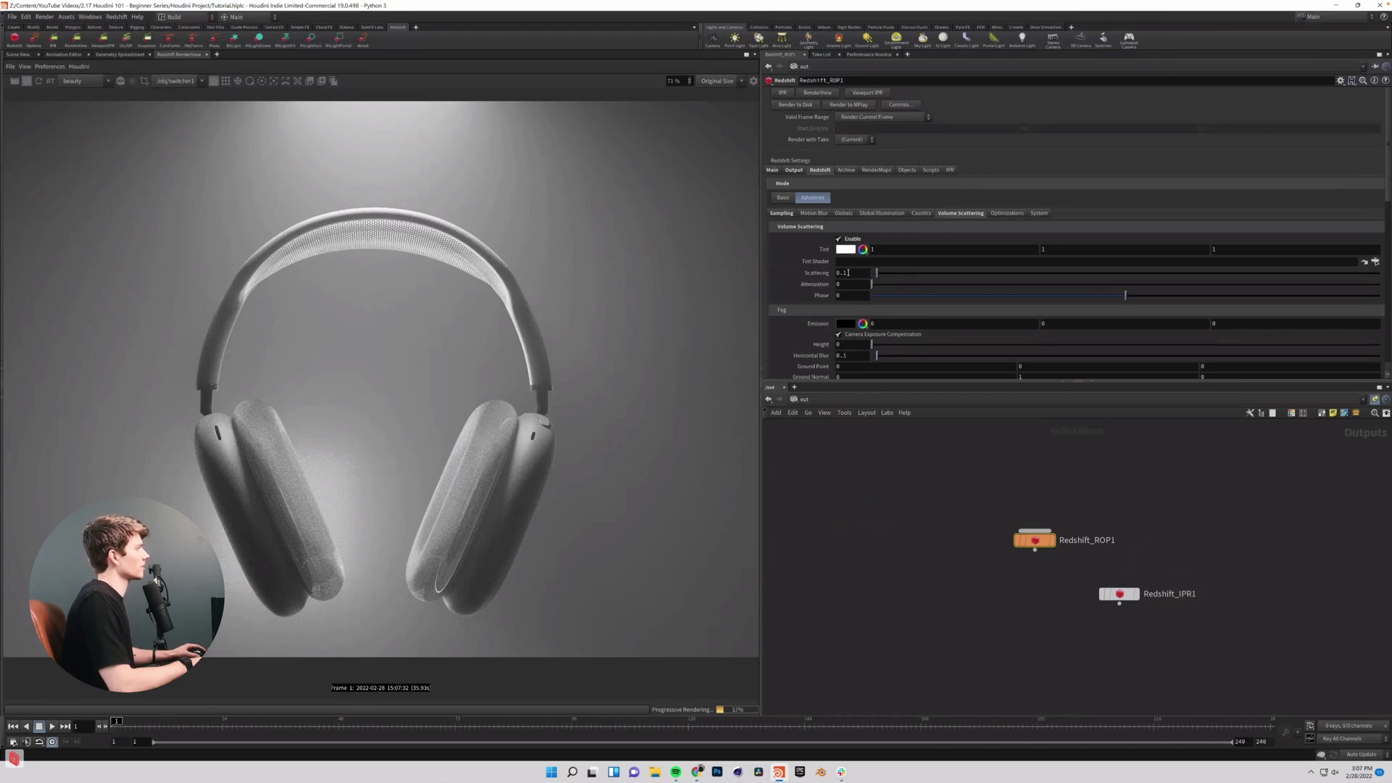
{"action": "type", "text": "0"}
{"action": "key", "text": "Return"}
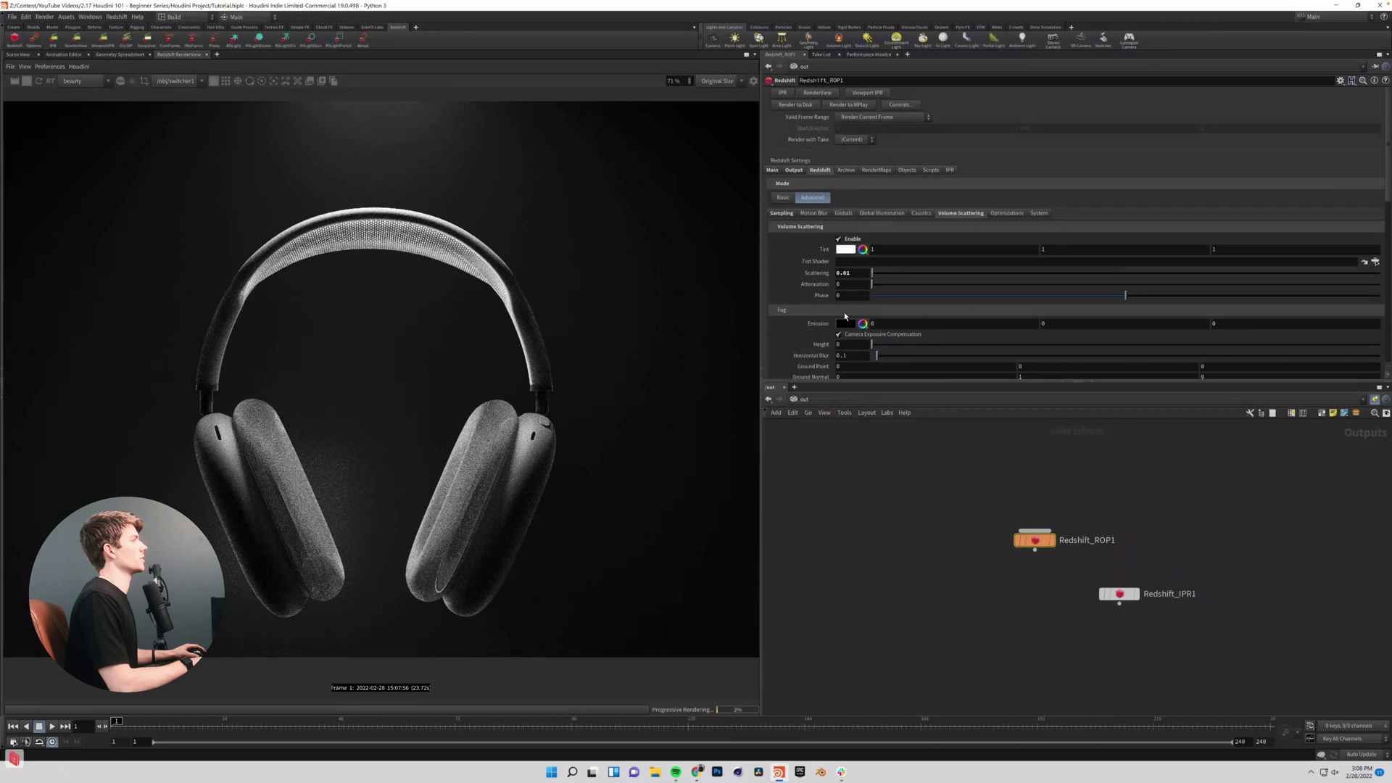
{"action": "type", "text": "5"}
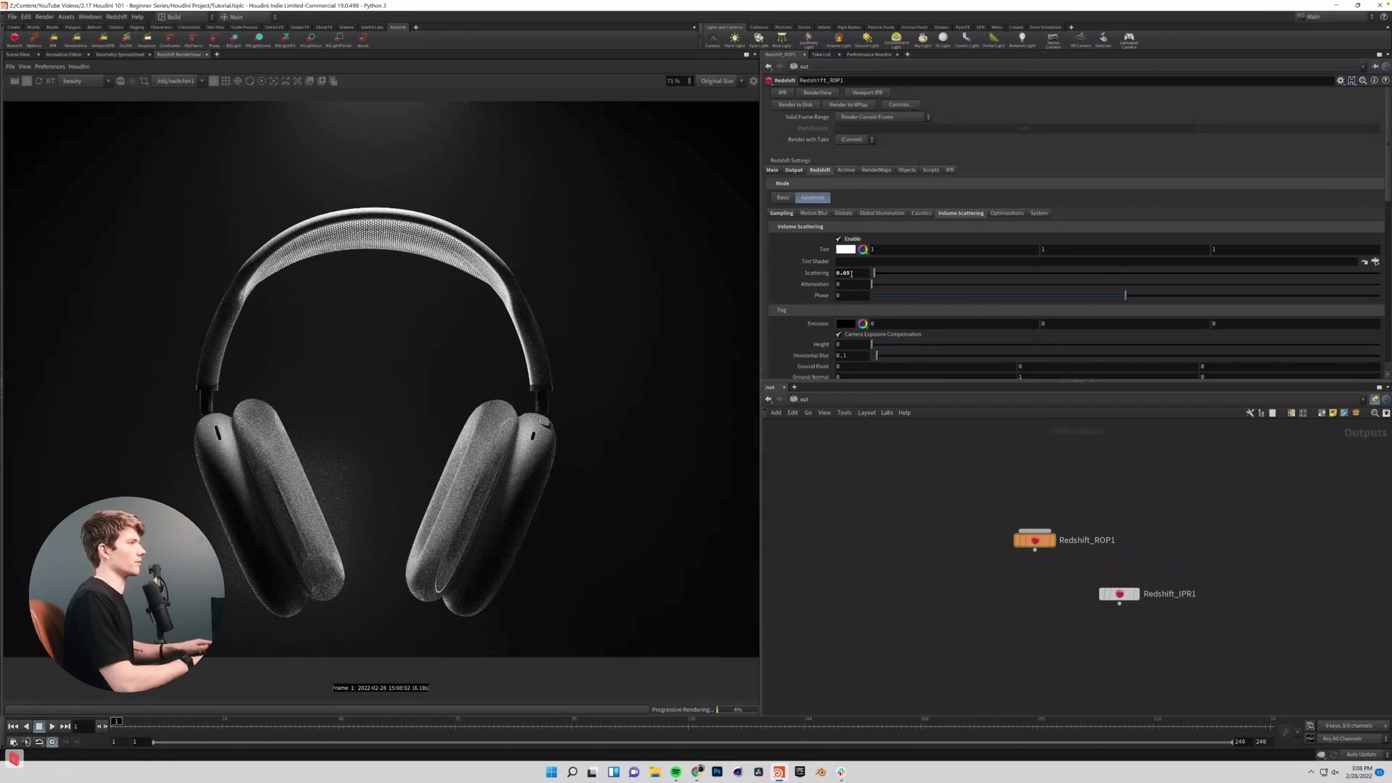
{"action": "key", "text": "Return"}
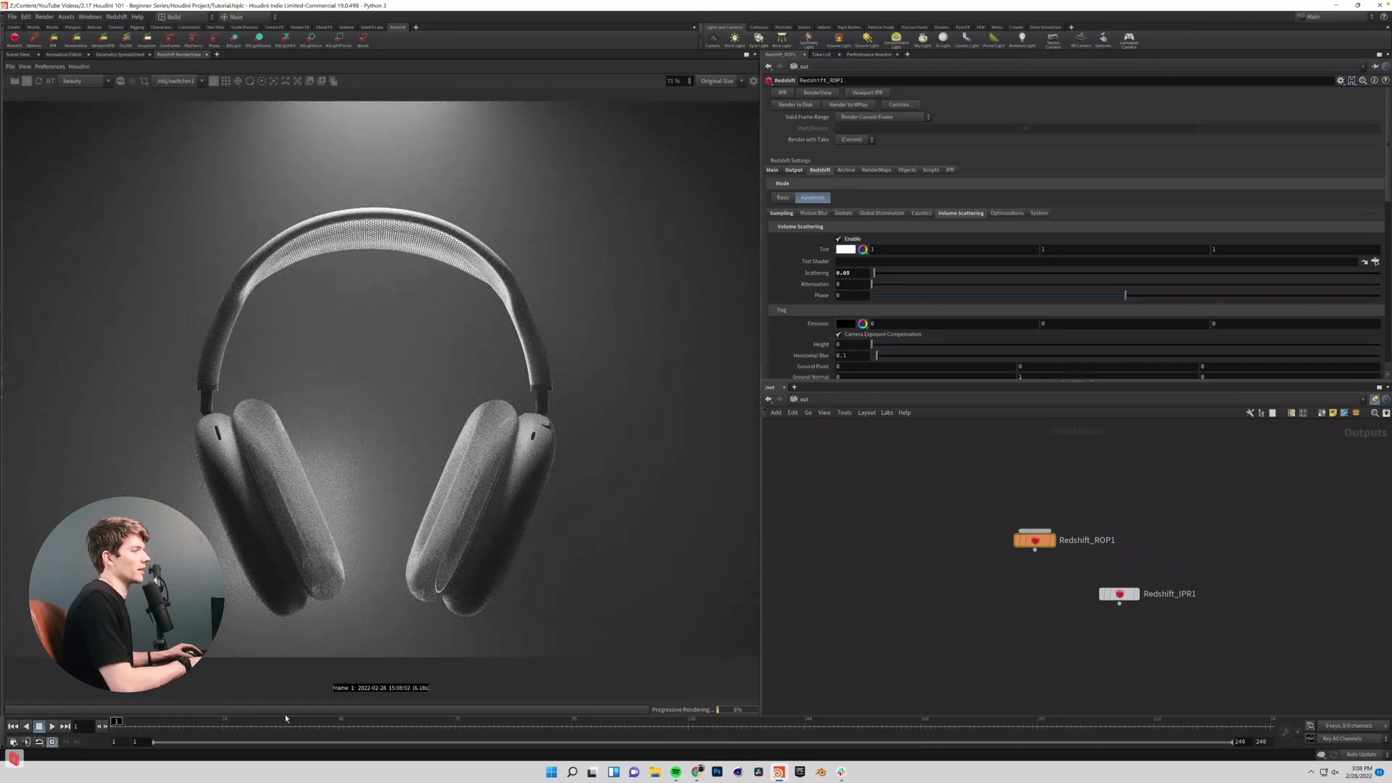
Check the refreshed Redshift render at progressively later frames to the end, then return to Scene View.
{"action": "left_click_drag", "start_coordinate": [286, 718], "coordinate": [328, 721]}
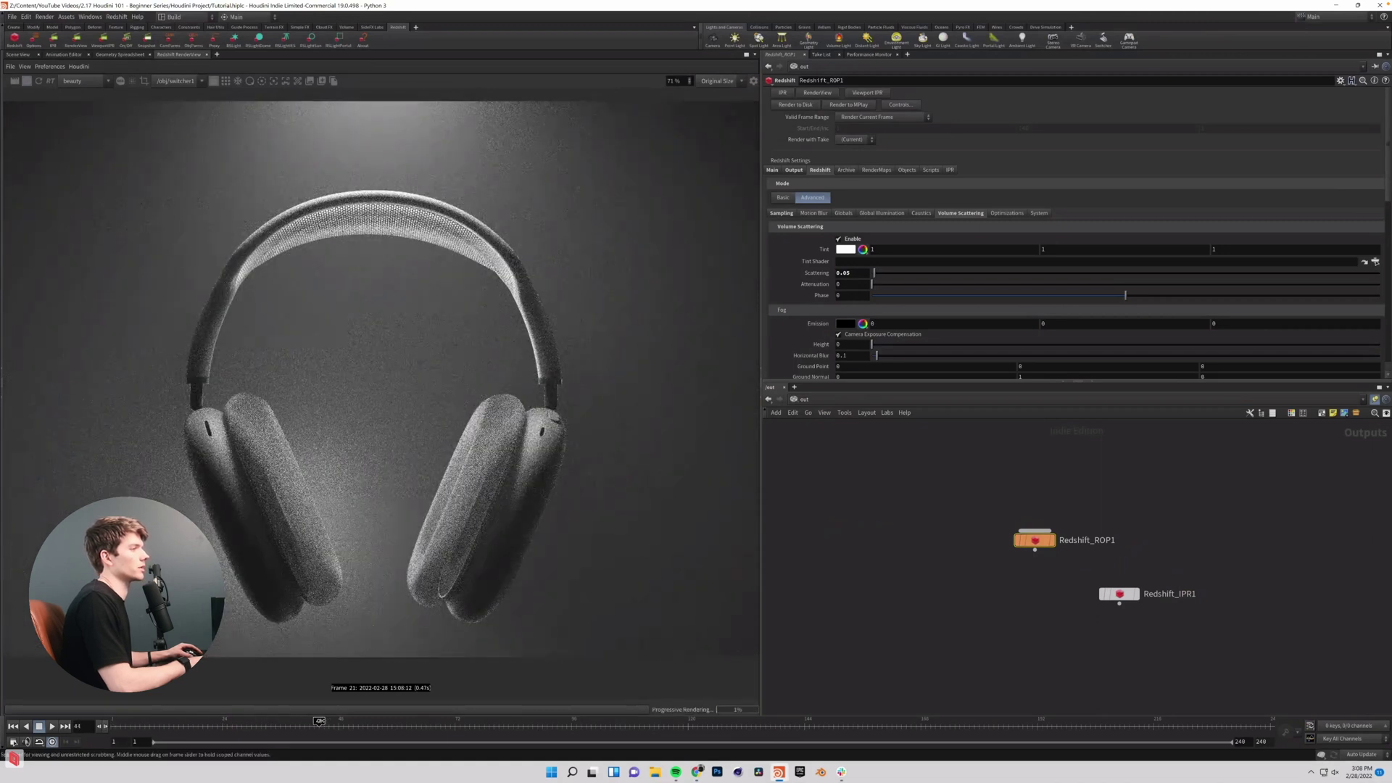
{"action": "left_click_drag", "start_coordinate": [319, 720], "coordinate": [505, 724]}
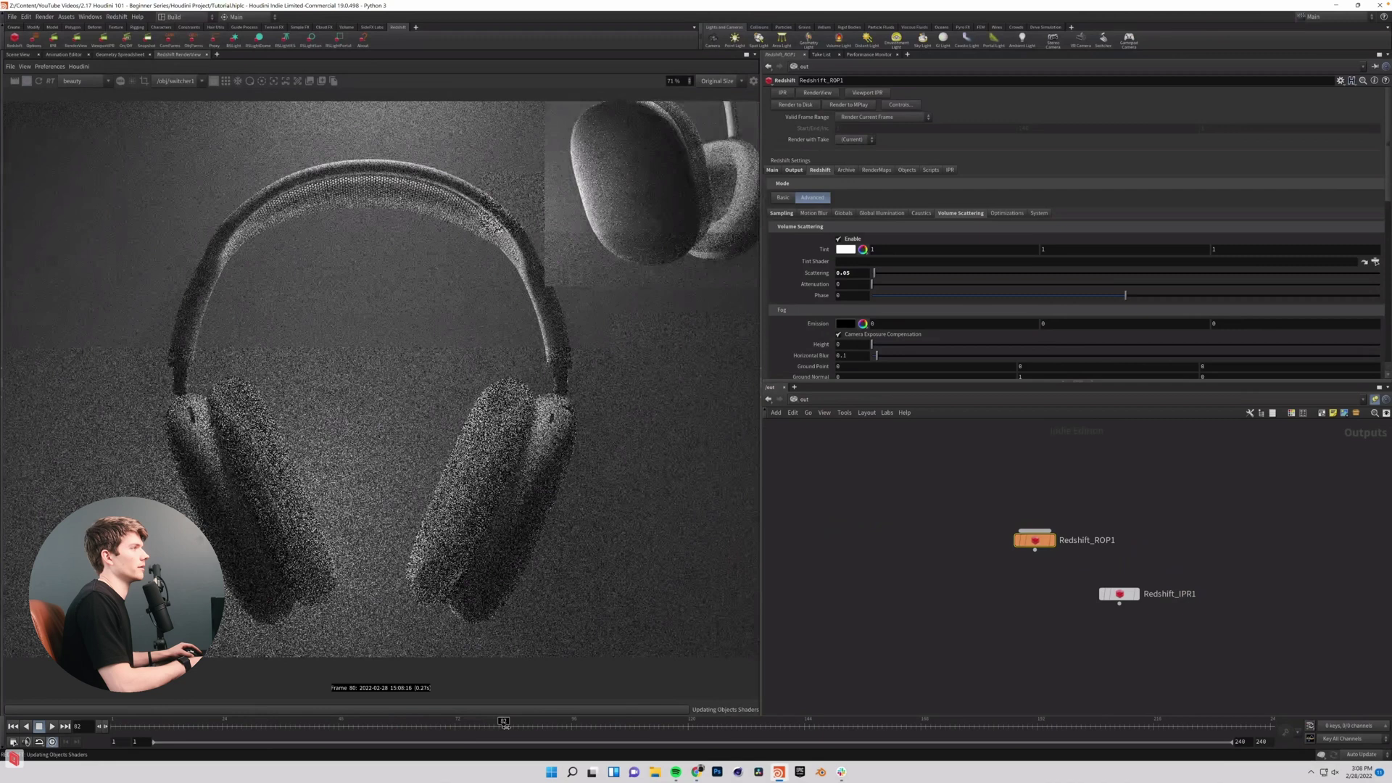
{"action": "left_click", "coordinate": [39, 81]}
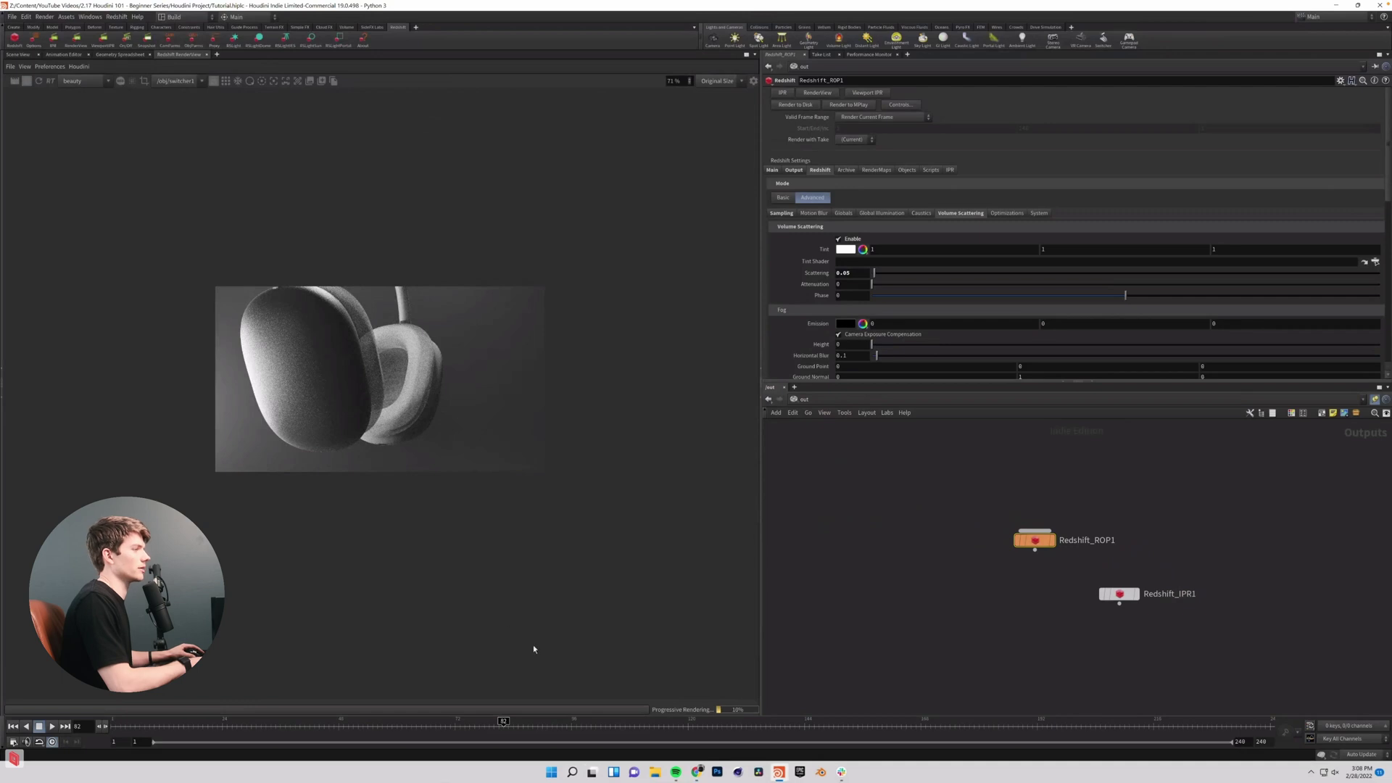
{"action": "left_click_drag", "start_coordinate": [515, 725], "coordinate": [676, 734]}
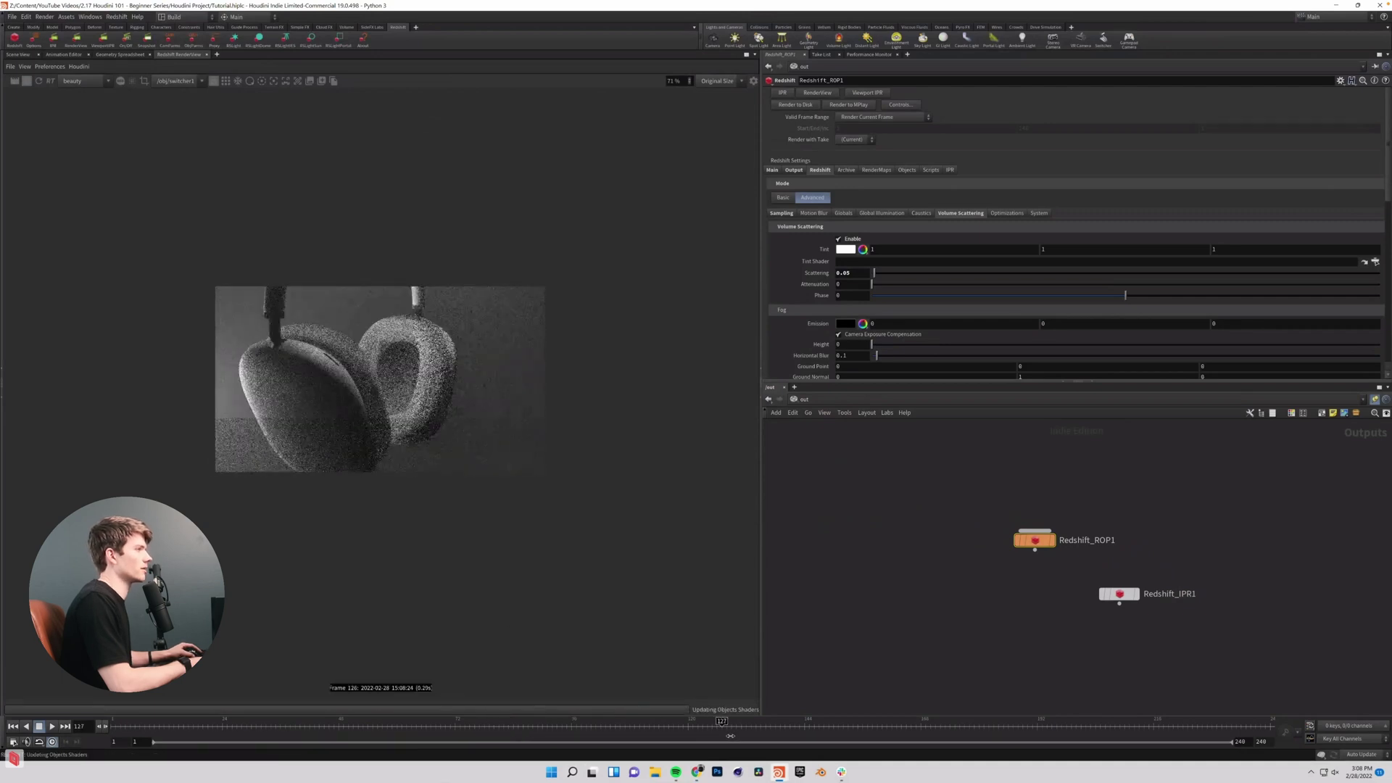
{"action": "left_click_drag", "start_coordinate": [730, 736], "coordinate": [969, 733]}
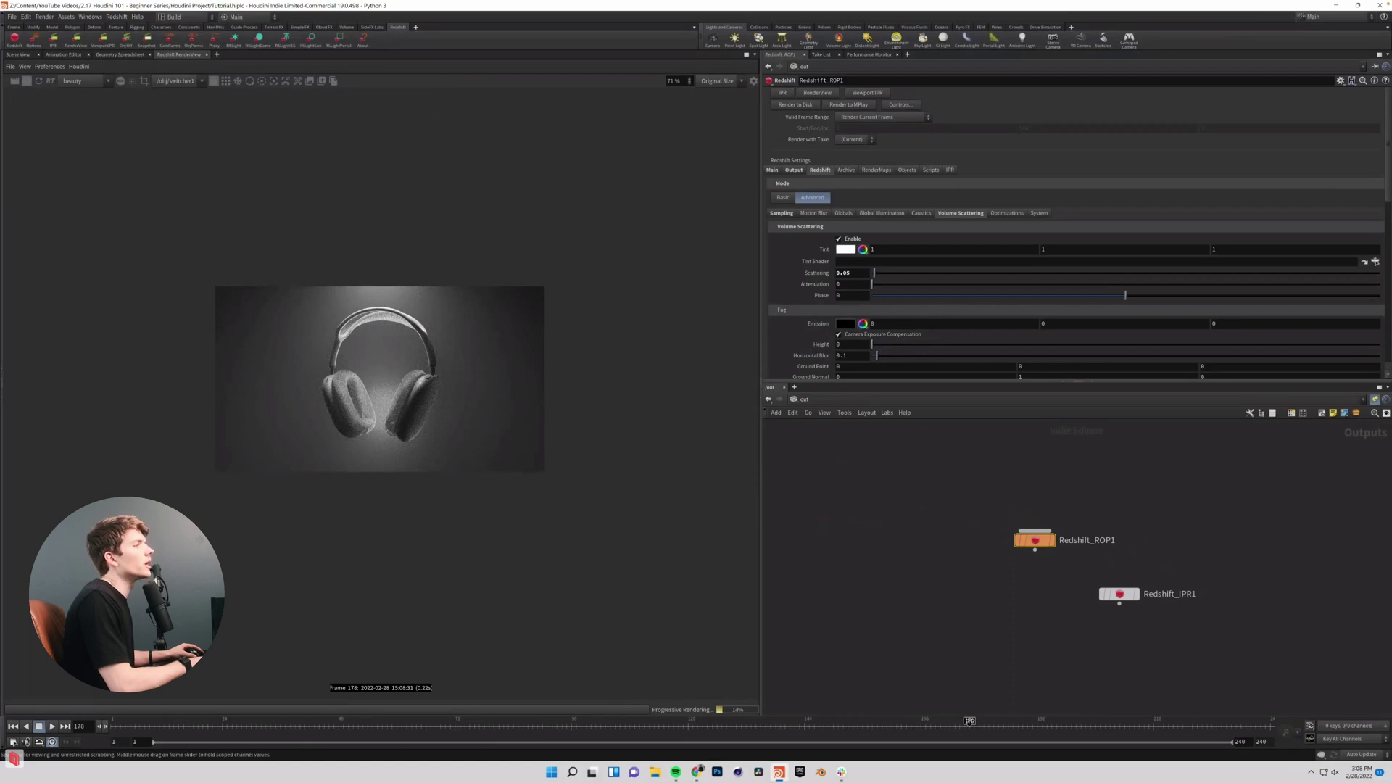
{"action": "left_click_drag", "start_coordinate": [969, 721], "coordinate": [1159, 722]}
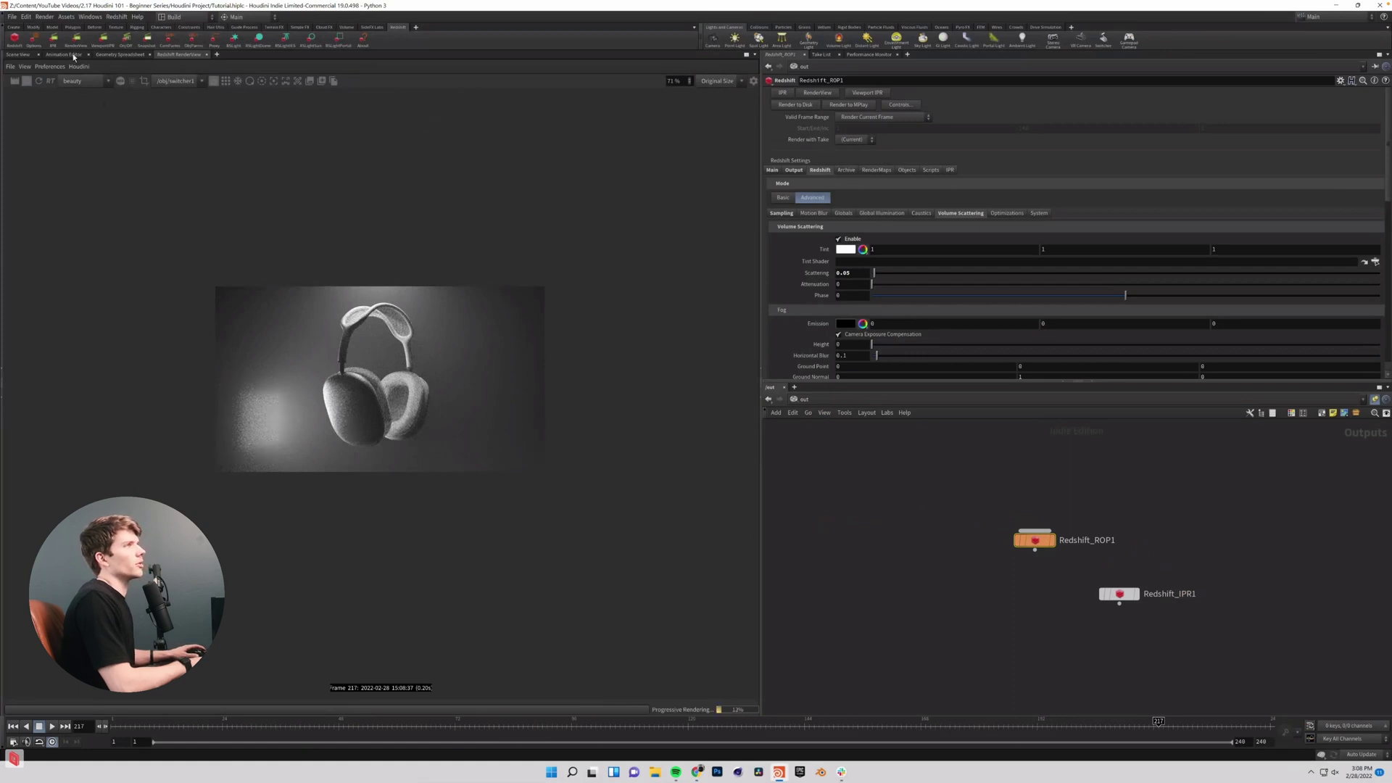
{"action": "left_click", "coordinate": [21, 55]}
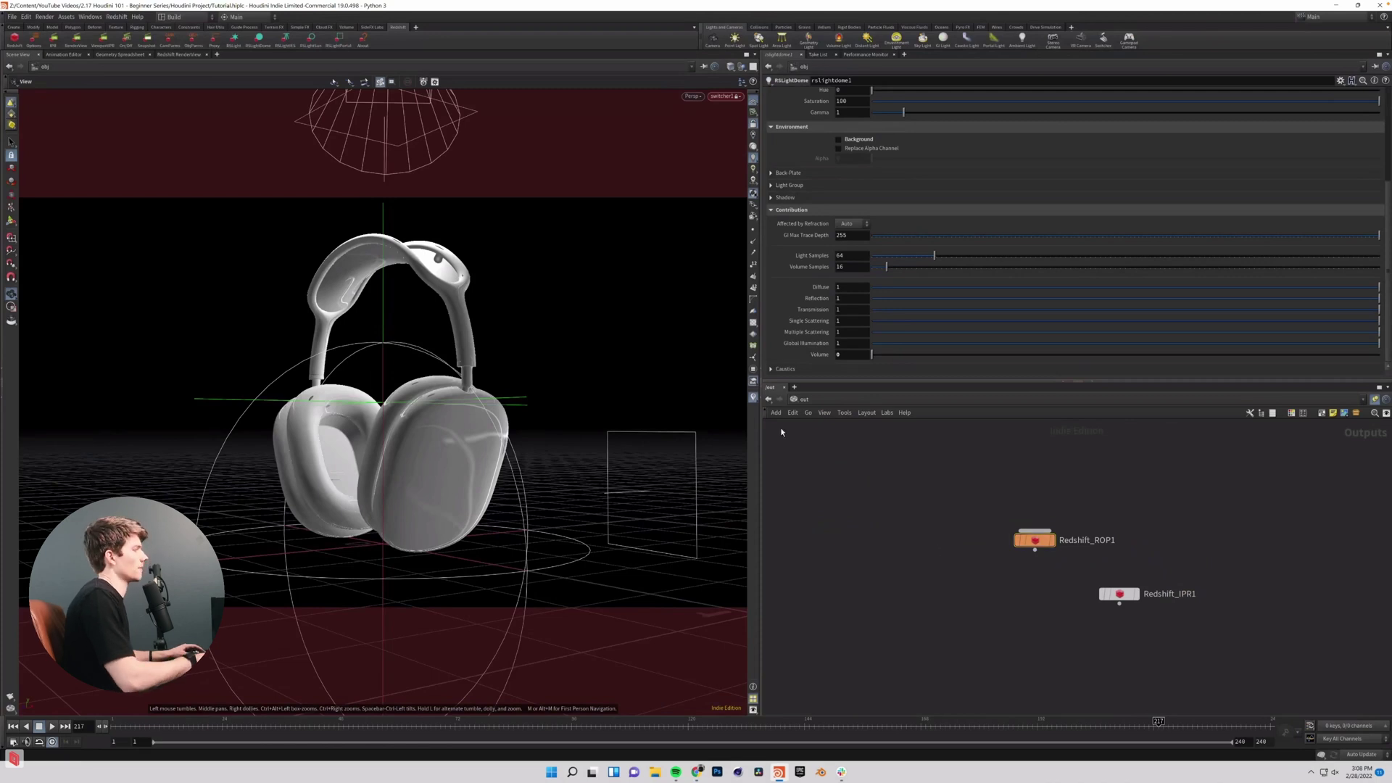
In /obj, drag the rslight2 rectangle light further to the side of the headphones.
{"action": "left_click", "coordinate": [797, 400]}
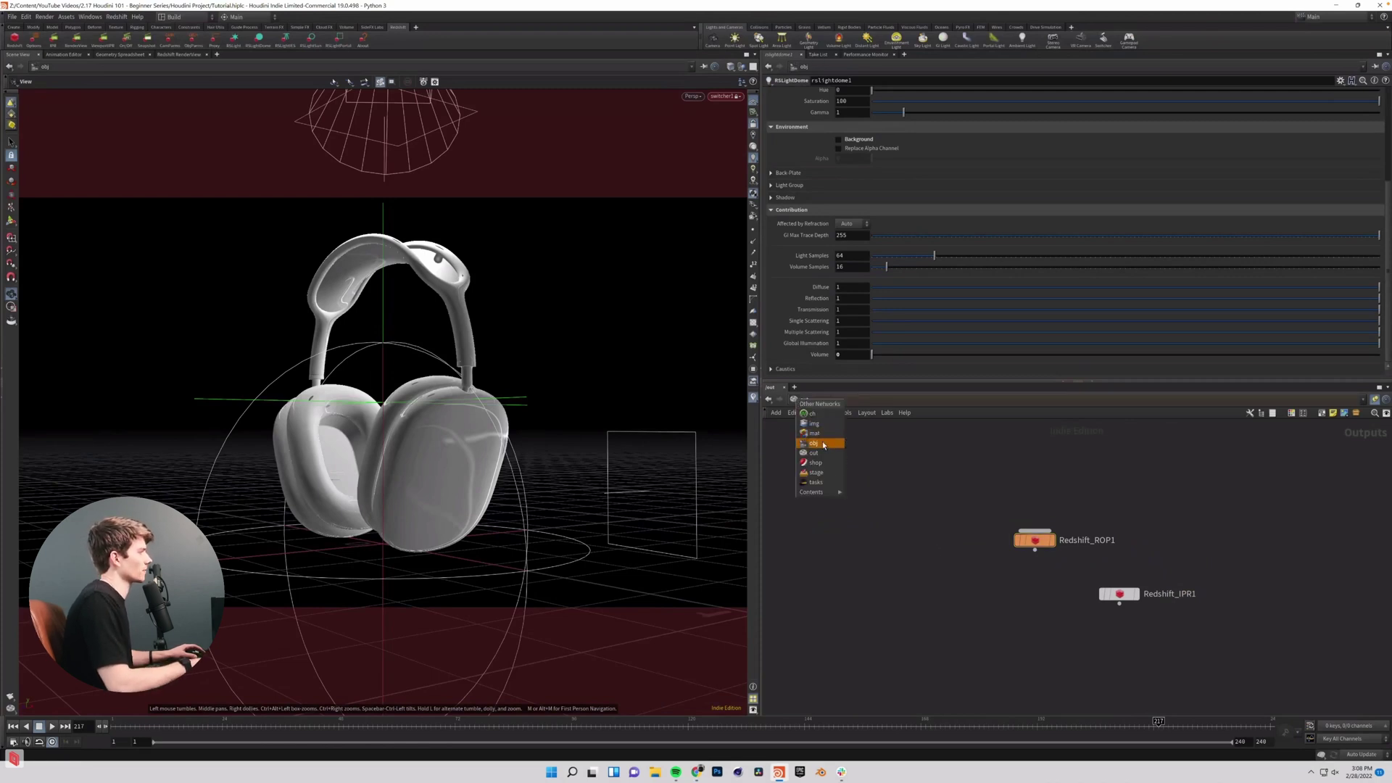
{"action": "left_click", "coordinate": [826, 442]}
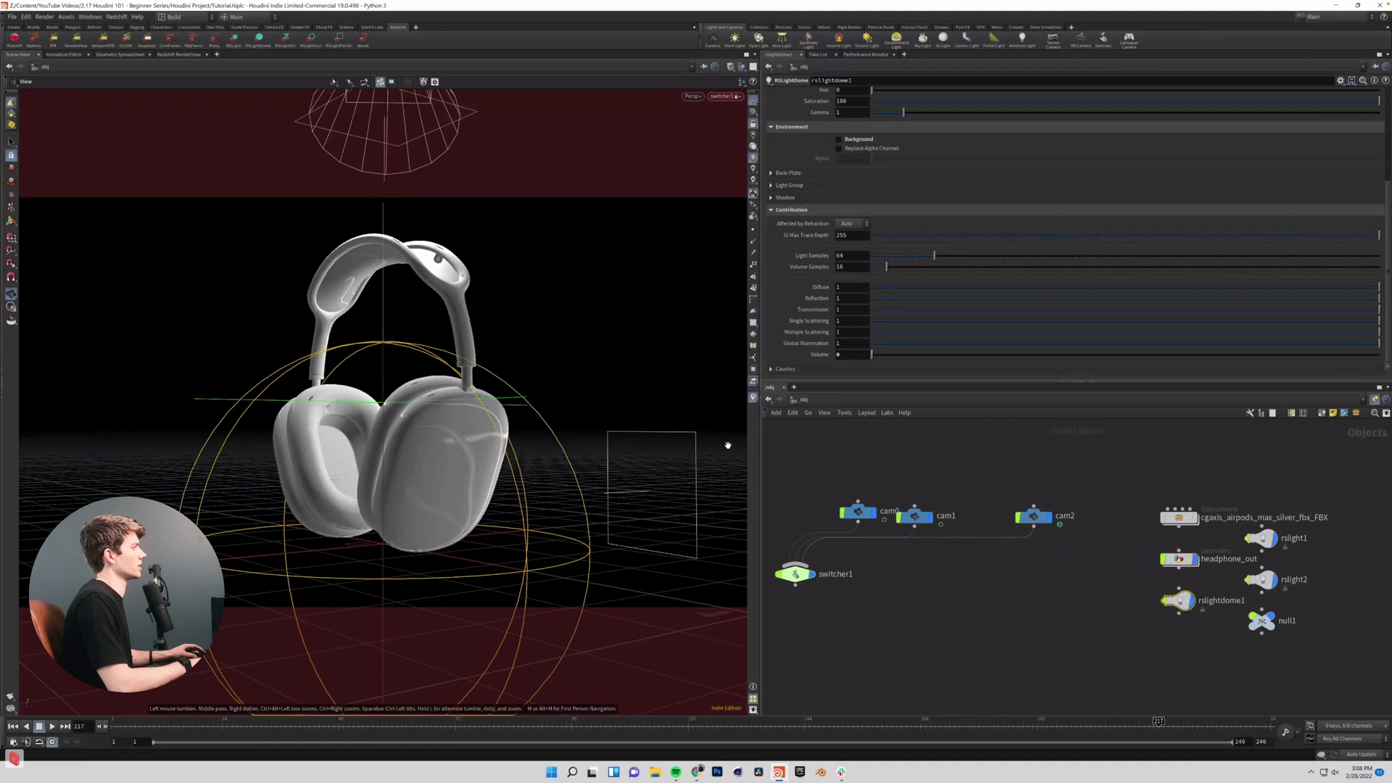
{"action": "key", "text": "Return"}
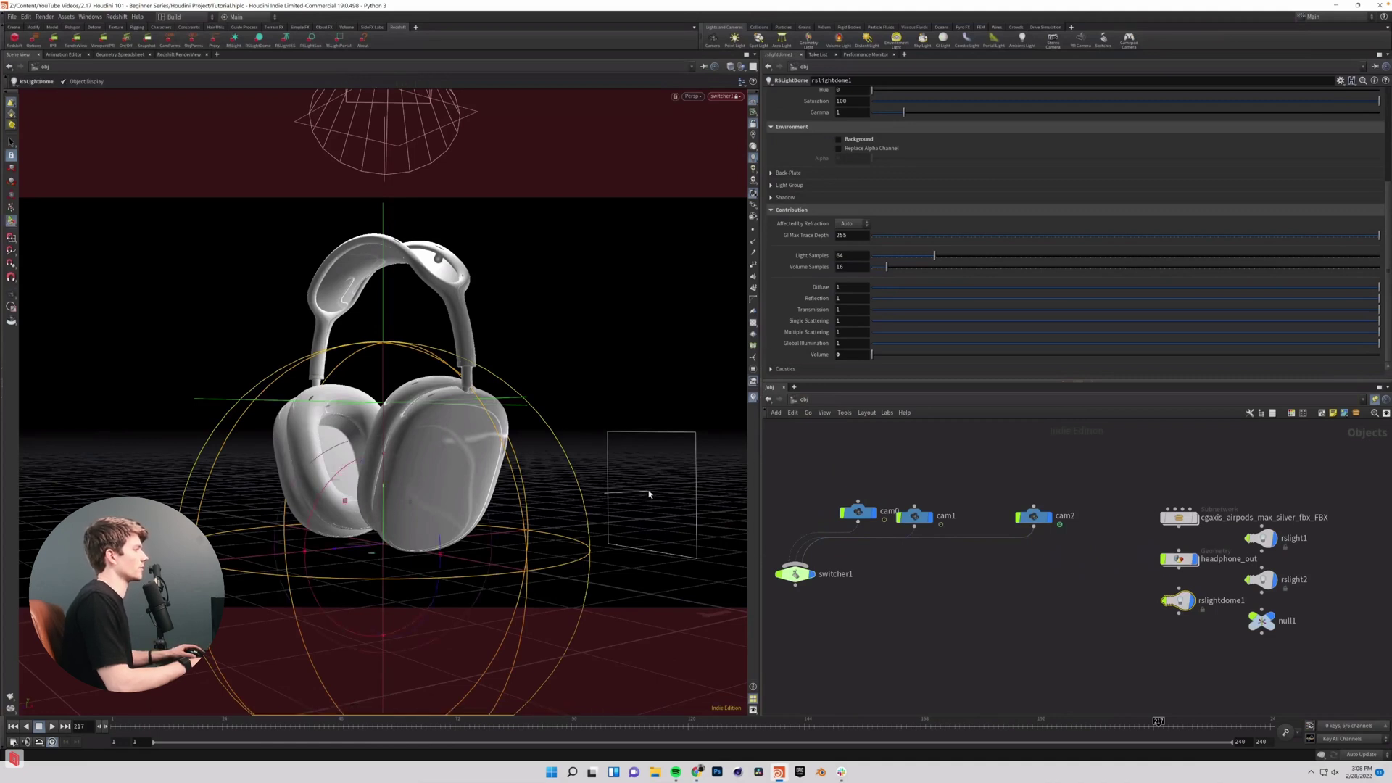
{"action": "left_click", "coordinate": [697, 521]}
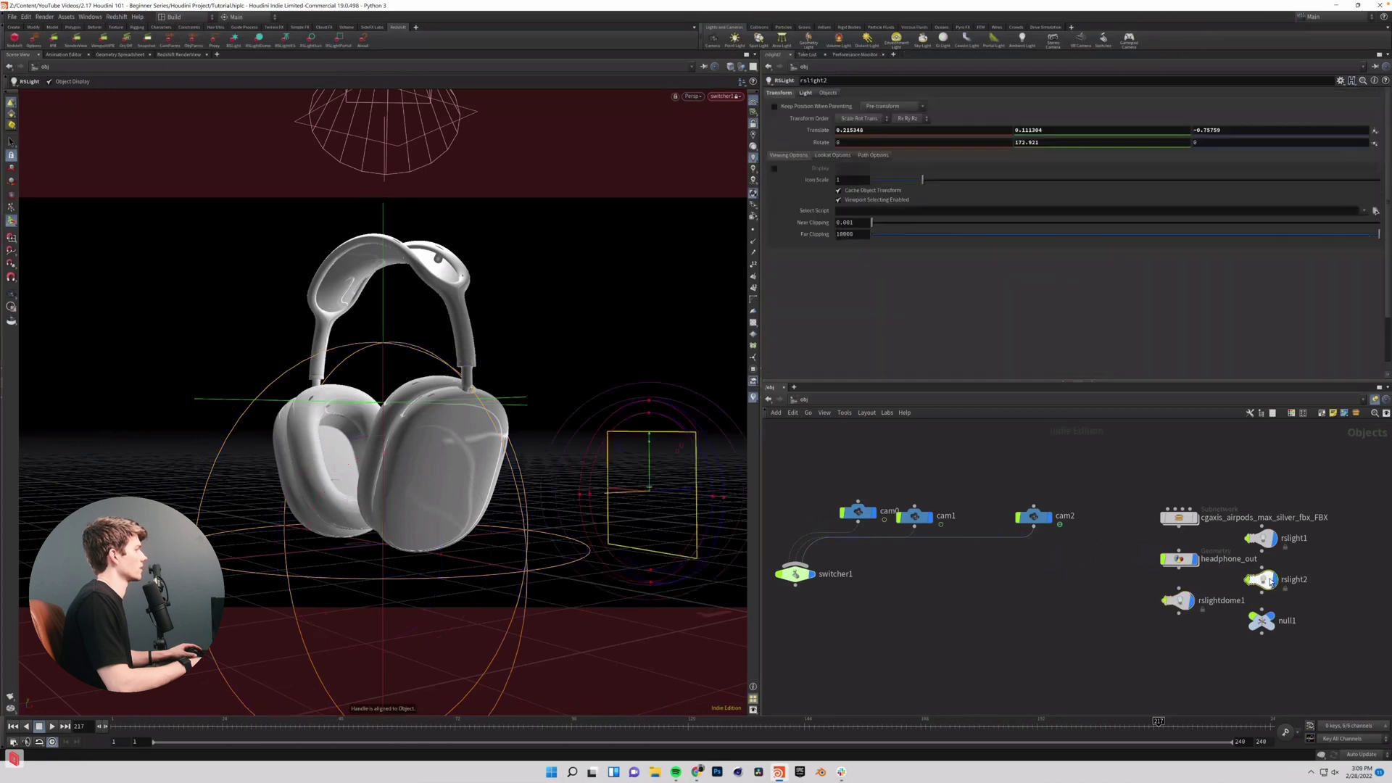
{"action": "left_click_drag", "start_coordinate": [682, 493], "coordinate": [833, 477]}
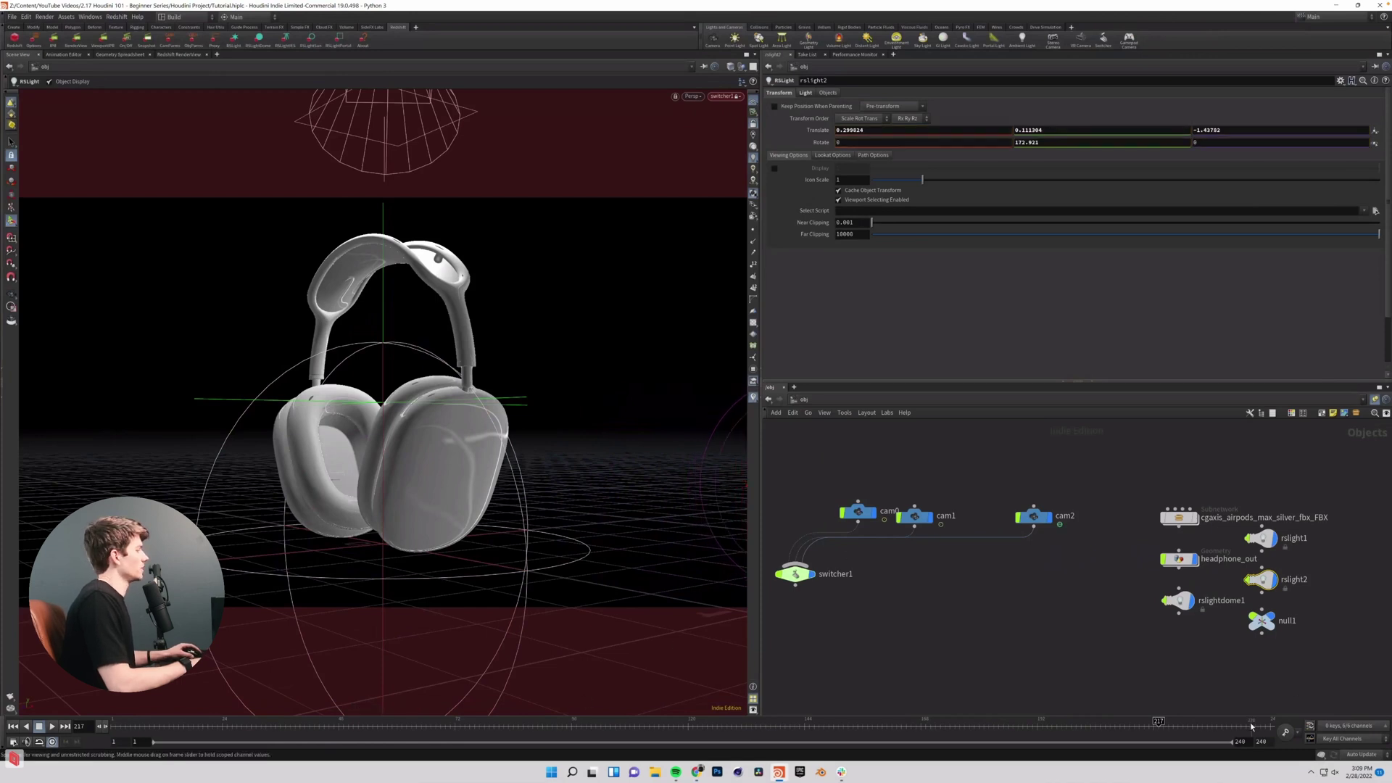
Scrub back to frame 1, switch to straight network wires, and save Tutorial.hiplc.
{"action": "left_click", "coordinate": [1225, 724]}
{"action": "left_click_drag", "start_coordinate": [1226, 723], "coordinate": [116, 722]}
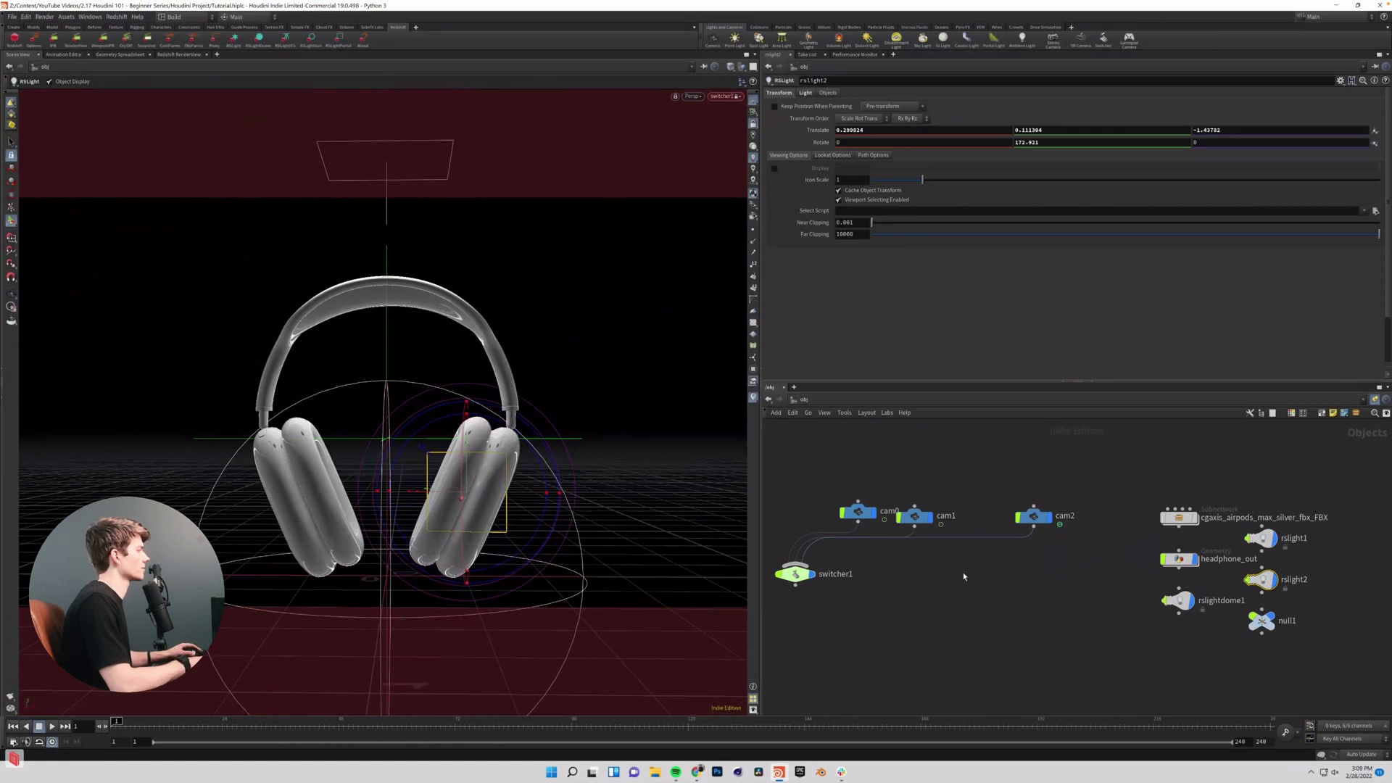
{"action": "key", "text": "shift+s"}
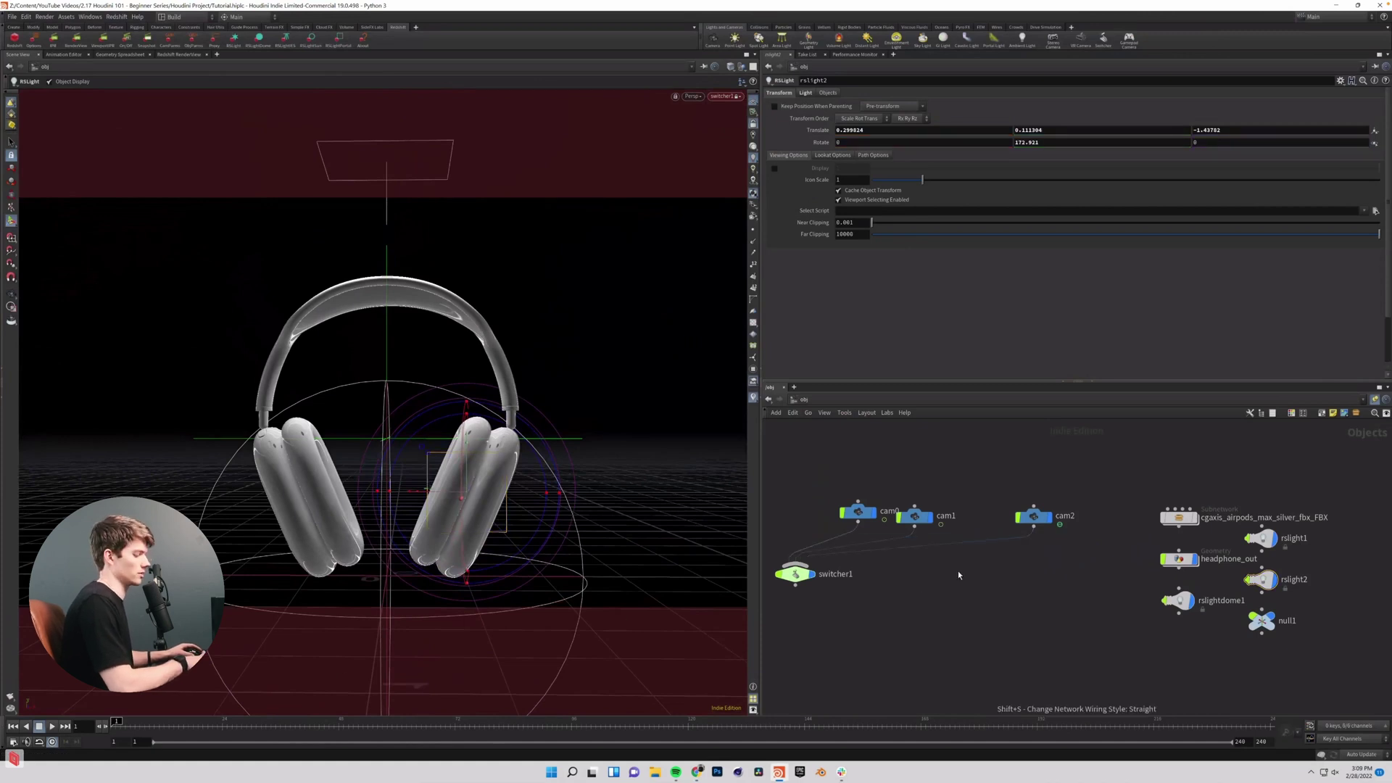
{"action": "key", "text": "ctrl+s"}
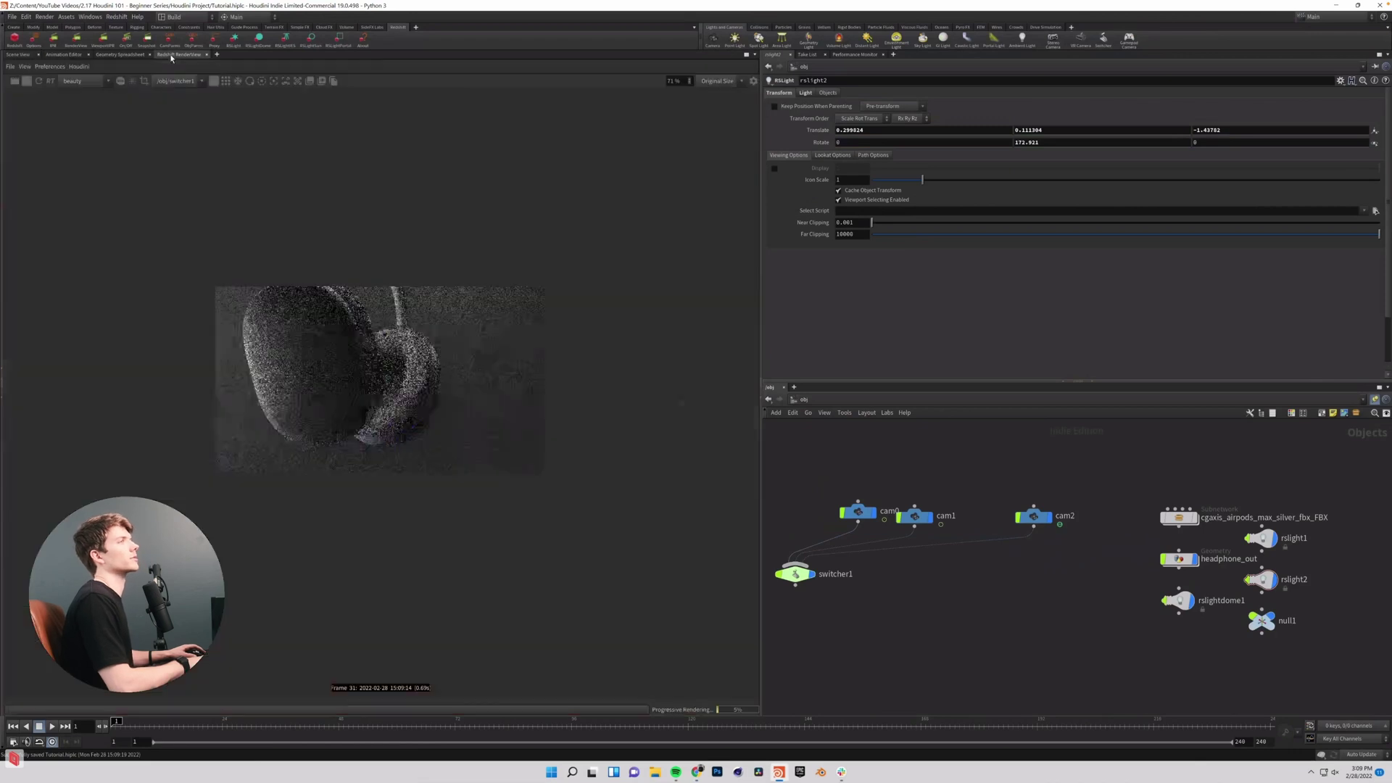
Re-render the Redshift preview to check the moved light, toggling Scene View and back.
{"action": "left_click", "coordinate": [179, 54]}
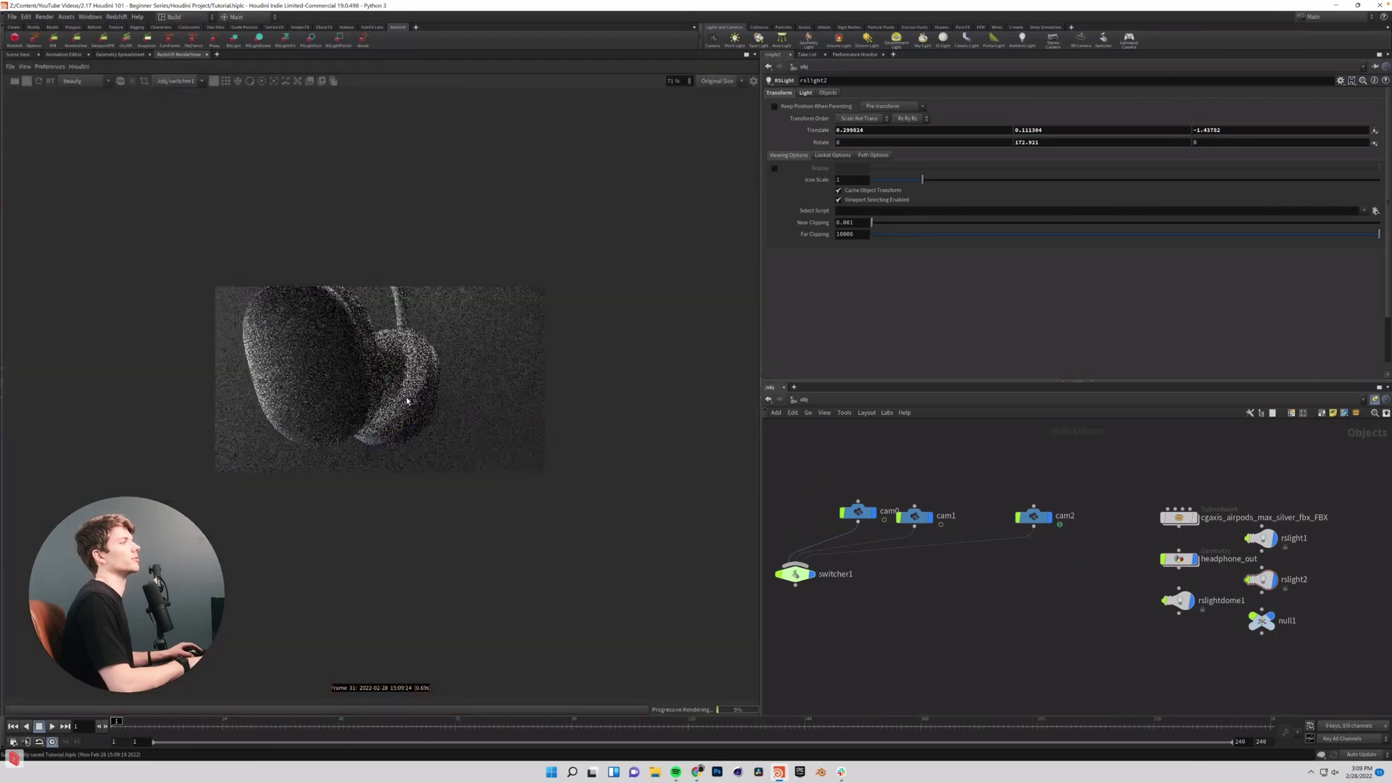
{"action": "left_click", "coordinate": [39, 81]}
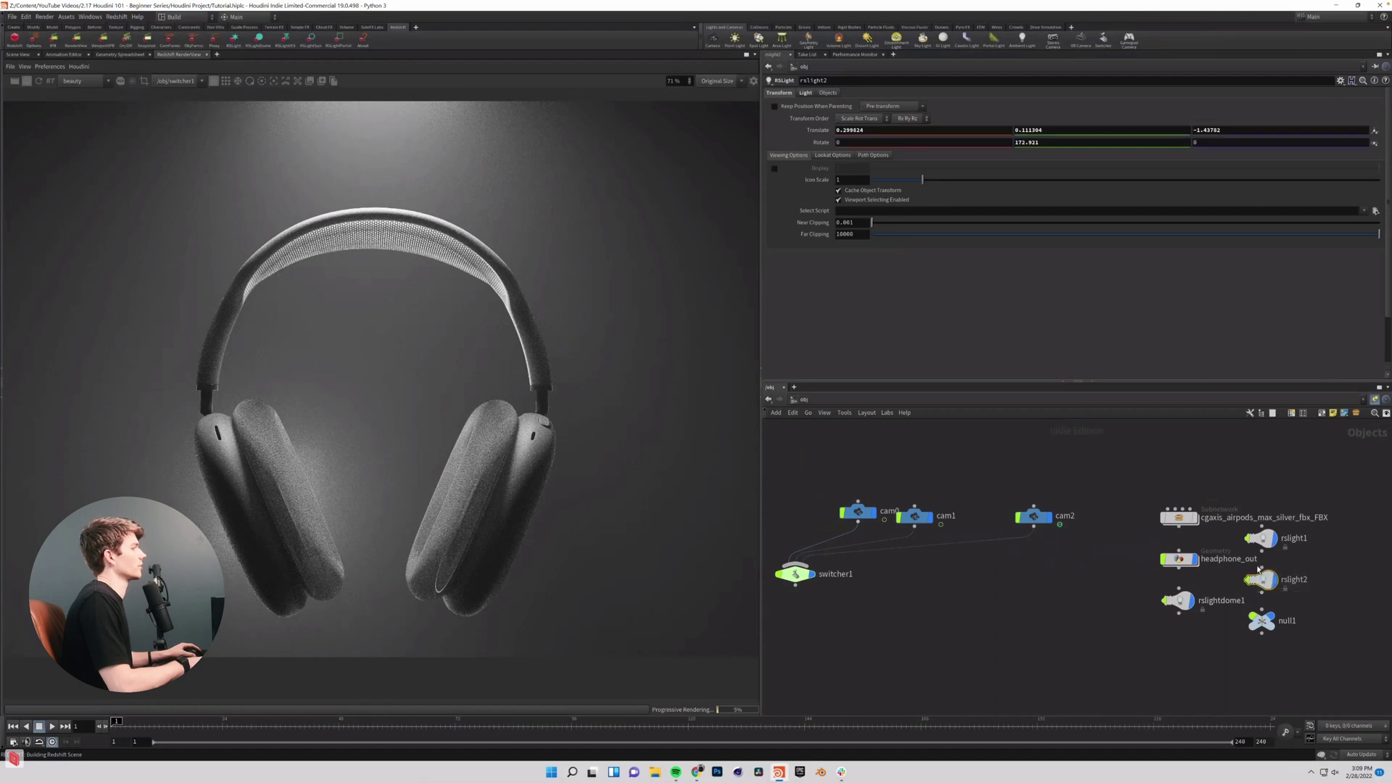
{"action": "left_click", "coordinate": [17, 54]}
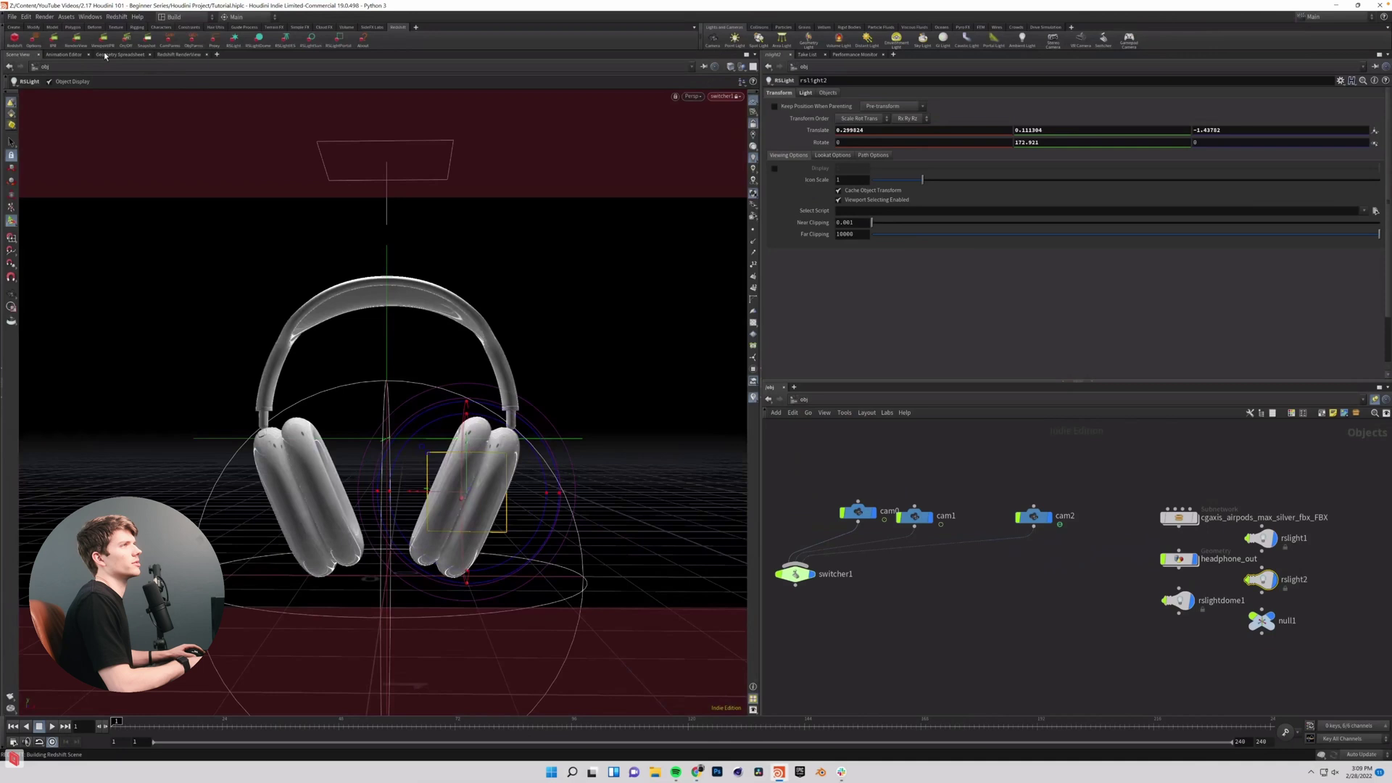
{"action": "left_click", "coordinate": [179, 54]}
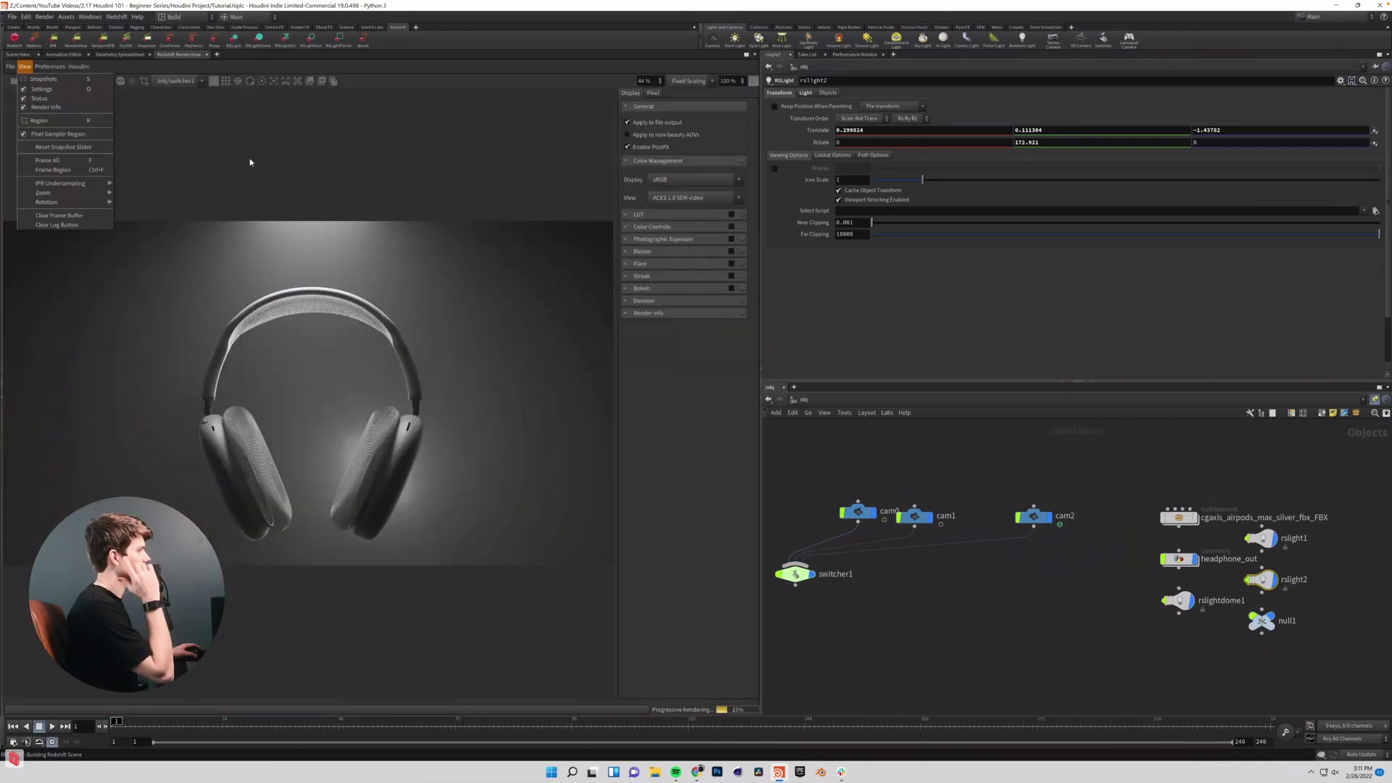
{"action": "key", "text": "Escape"}
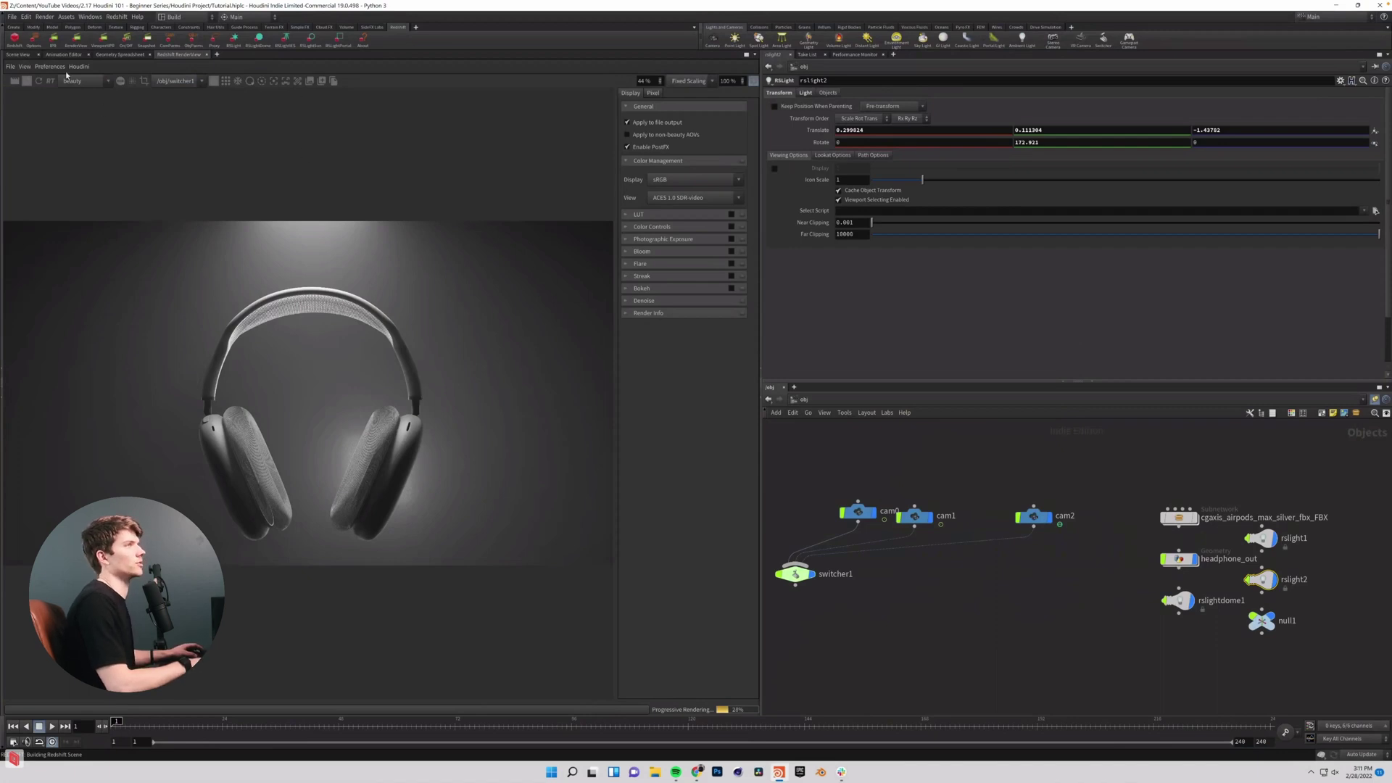
Browse the RenderView rotation options, then restart the preview render at frame 121.
{"action": "left_click", "coordinate": [24, 66]}
{"action": "mouse_move", "coordinate": [94, 202]}
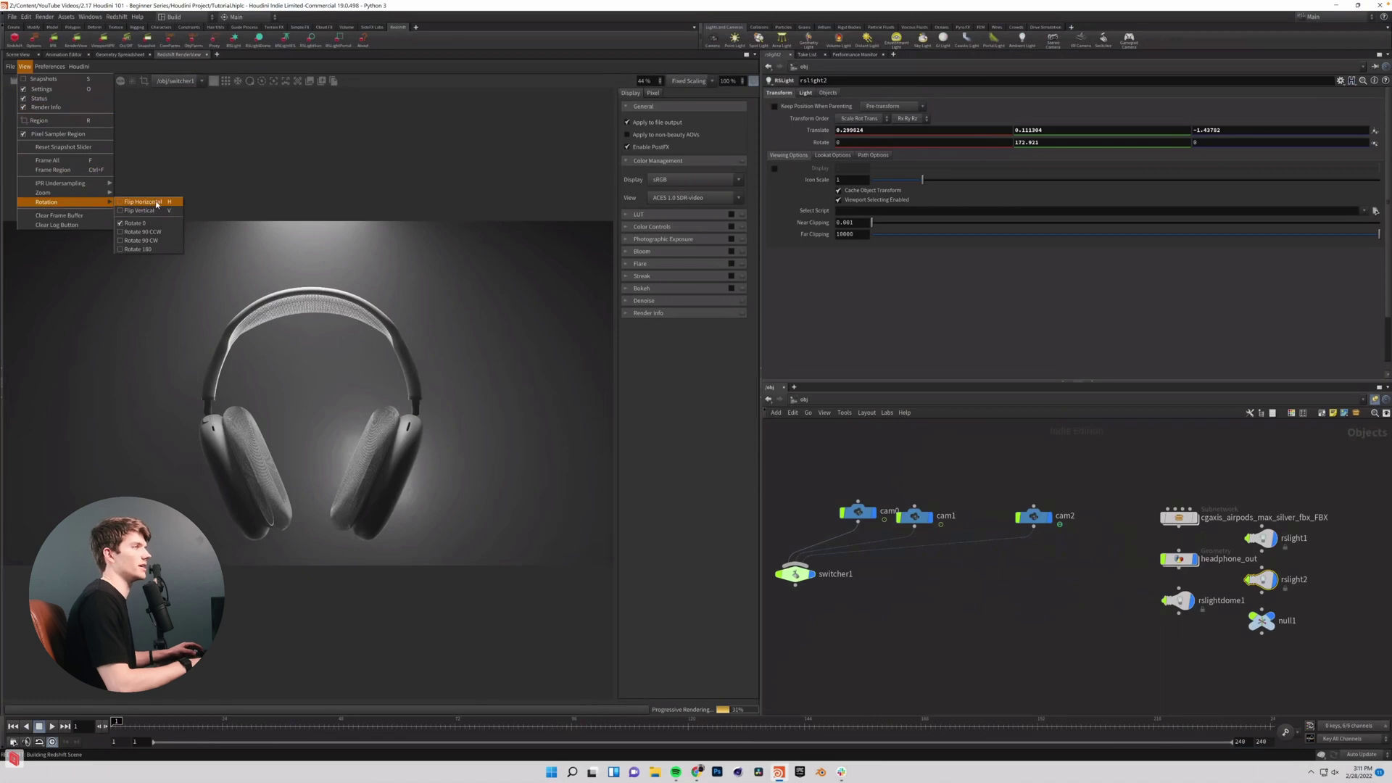
{"action": "key", "text": "Escape"}
{"action": "key", "text": "Escape"}
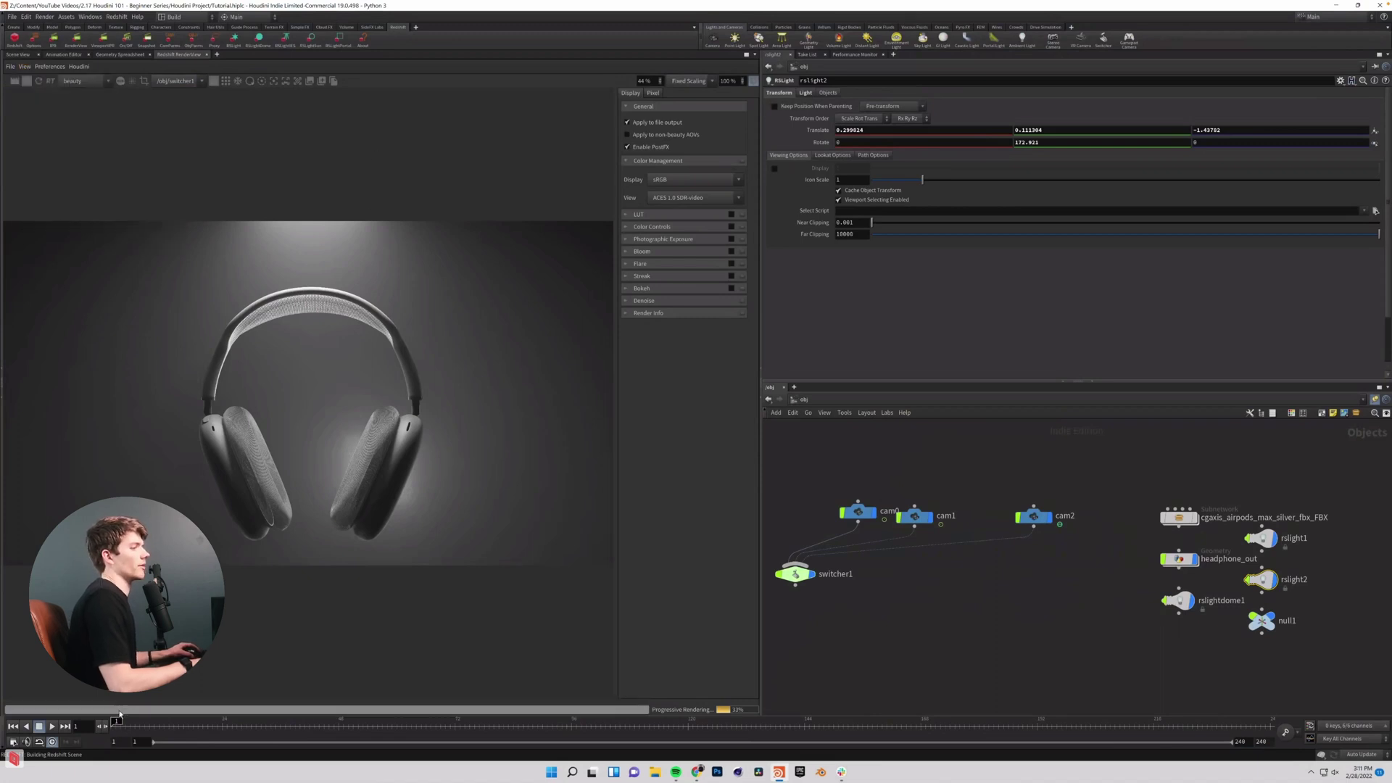
{"action": "left_click_drag", "start_coordinate": [134, 723], "coordinate": [443, 719]}
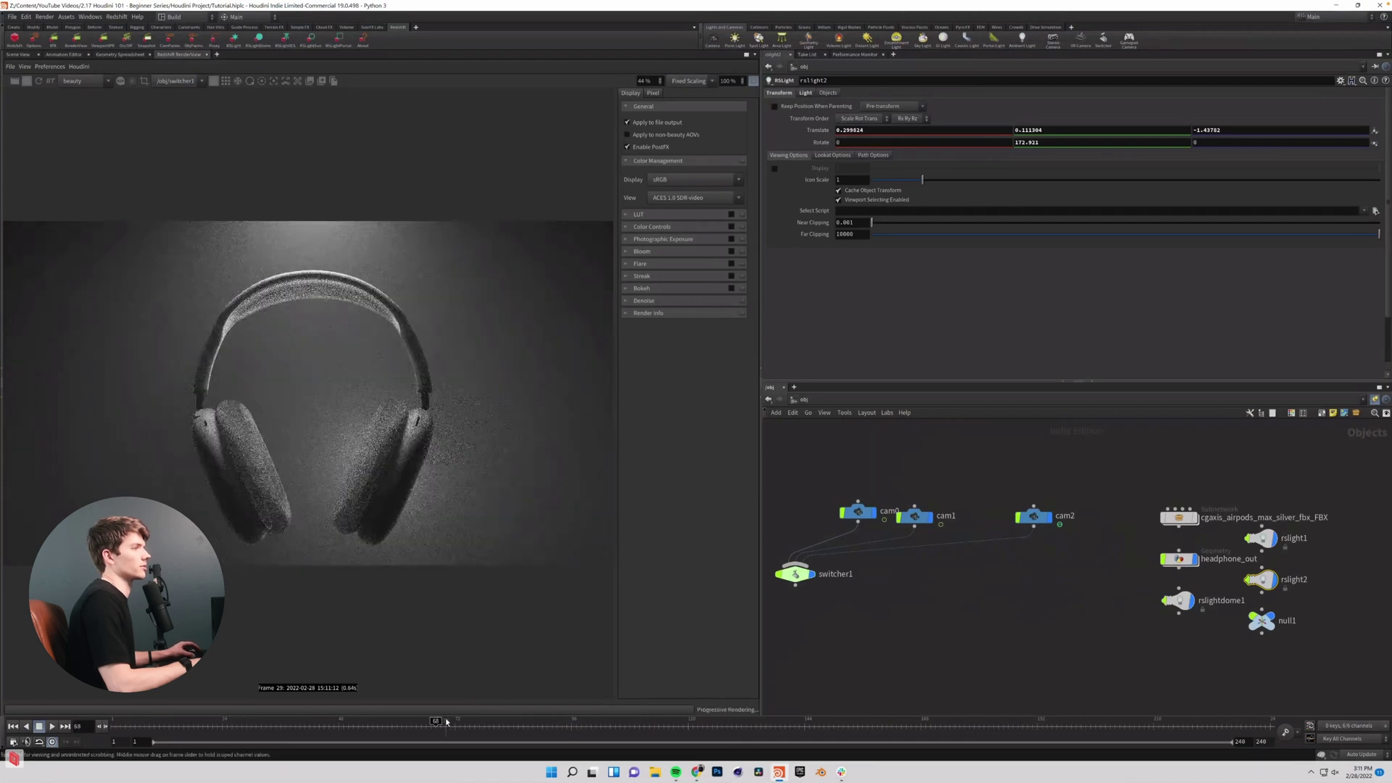
{"action": "left_click", "coordinate": [694, 722]}
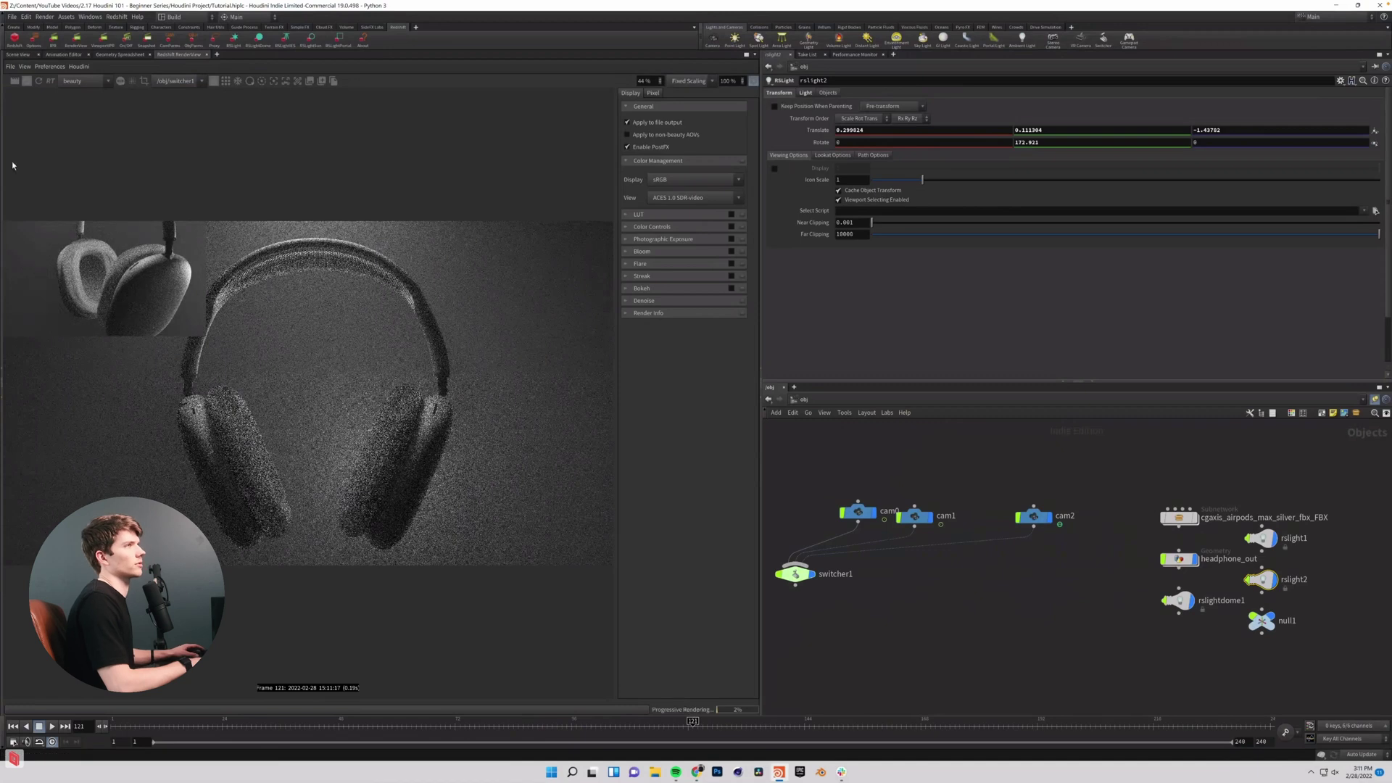
{"action": "left_click", "coordinate": [38, 80]}
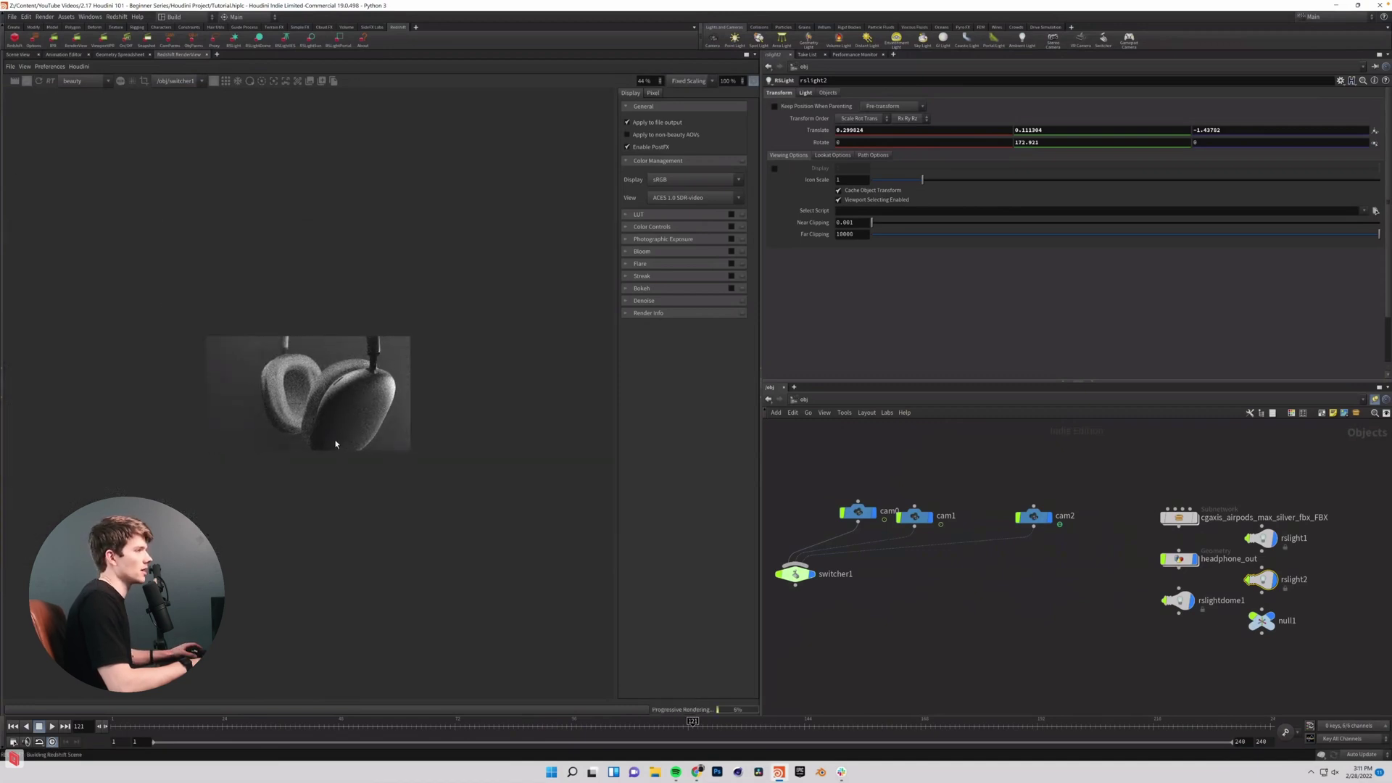
Zoom and Frame All the close-up render, then drag cam1 away from cam0.
{"action": "scroll", "coordinate": [340, 424], "scroll_direction": "down", "scroll_amount": 2}
{"action": "scroll", "coordinate": [340, 420], "scroll_direction": "up", "scroll_amount": 2}
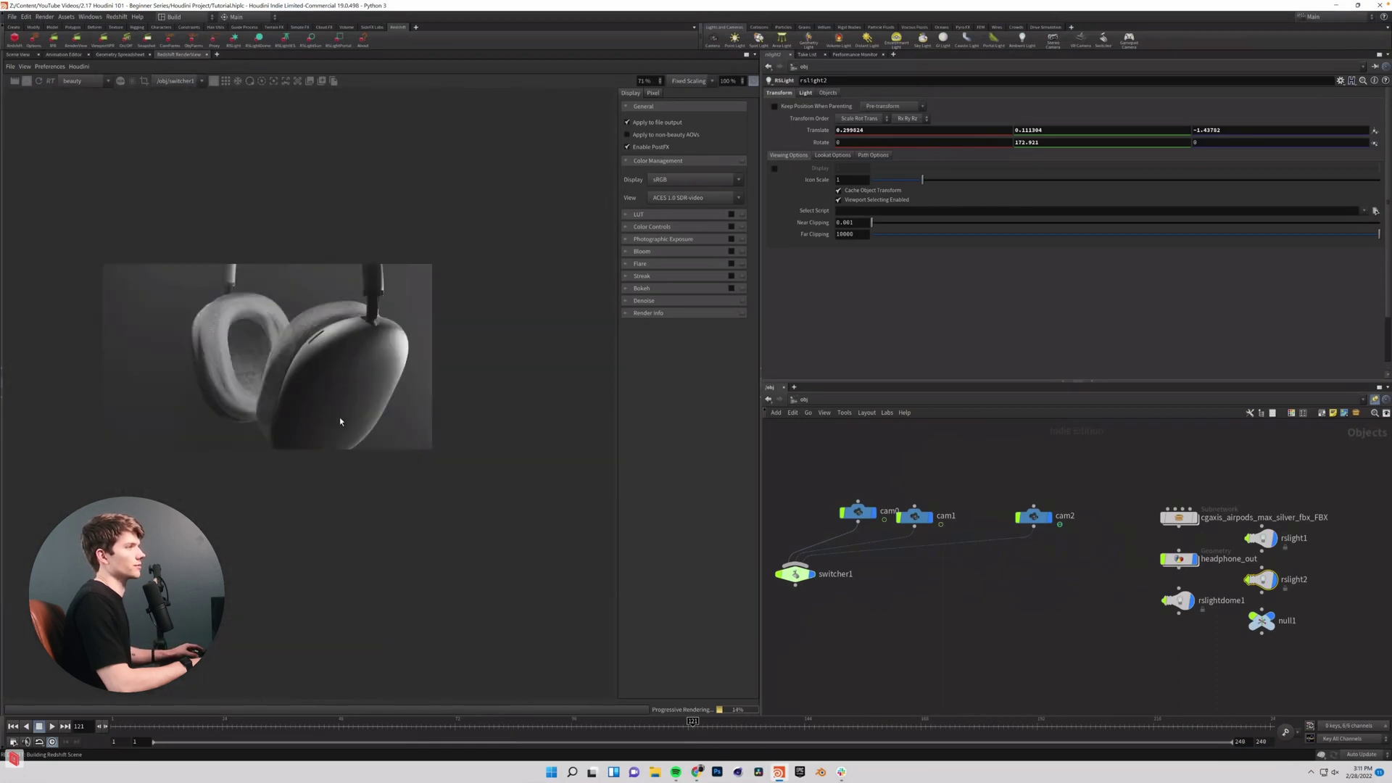
{"action": "left_click", "coordinate": [25, 66]}
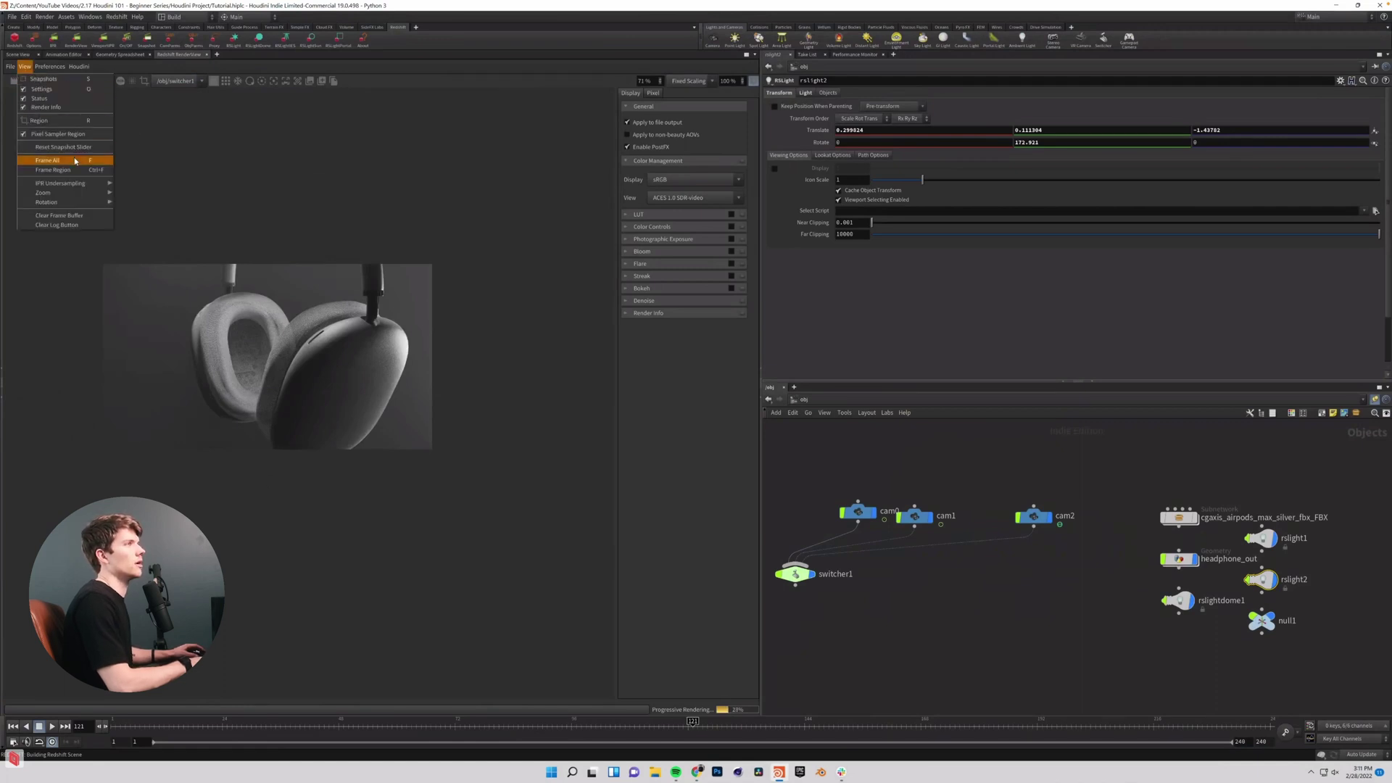
{"action": "left_click", "coordinate": [47, 160]}
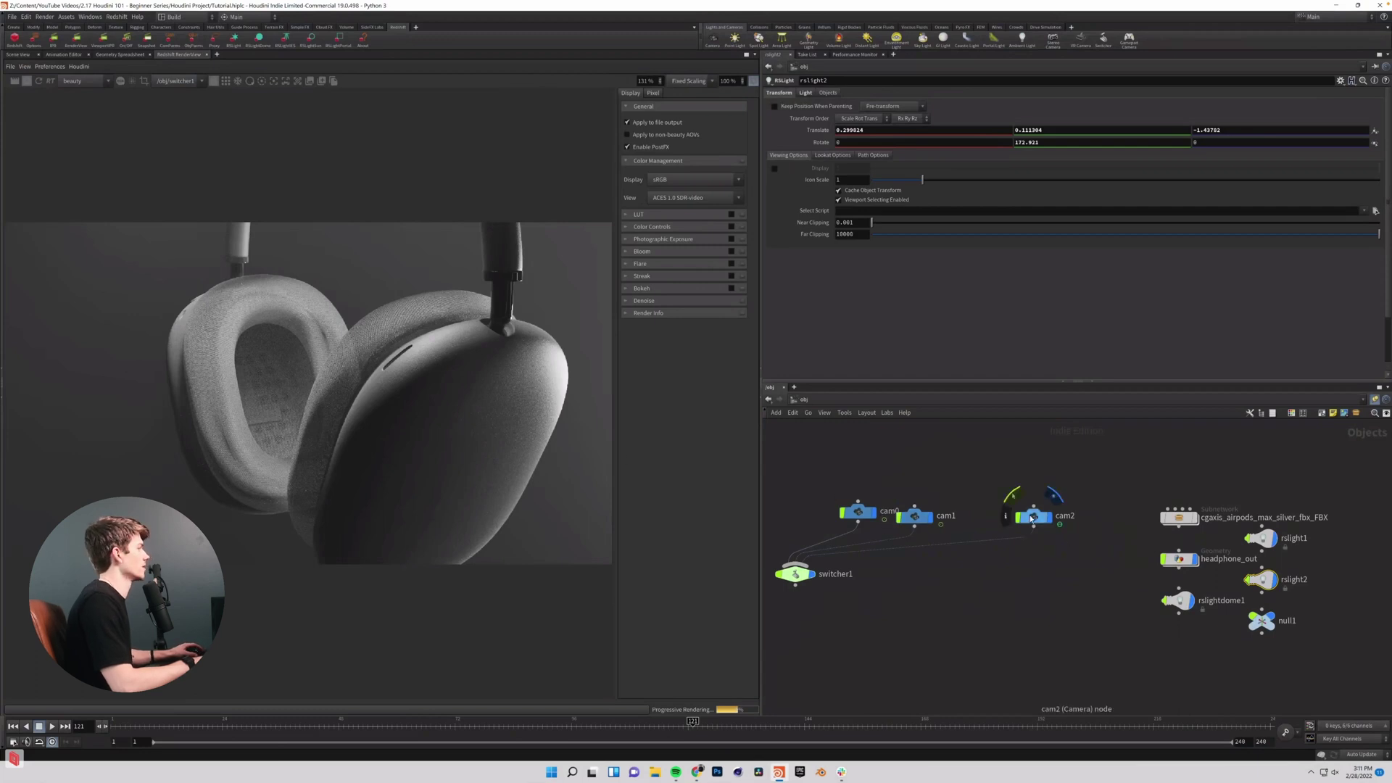
{"action": "mouse_move", "coordinate": [919, 519]}
{"action": "left_mouse_down"}
{"action": "mouse_move", "coordinate": [934, 516]}
{"action": "mouse_move", "coordinate": [896, 505]}
{"action": "left_mouse_up"}
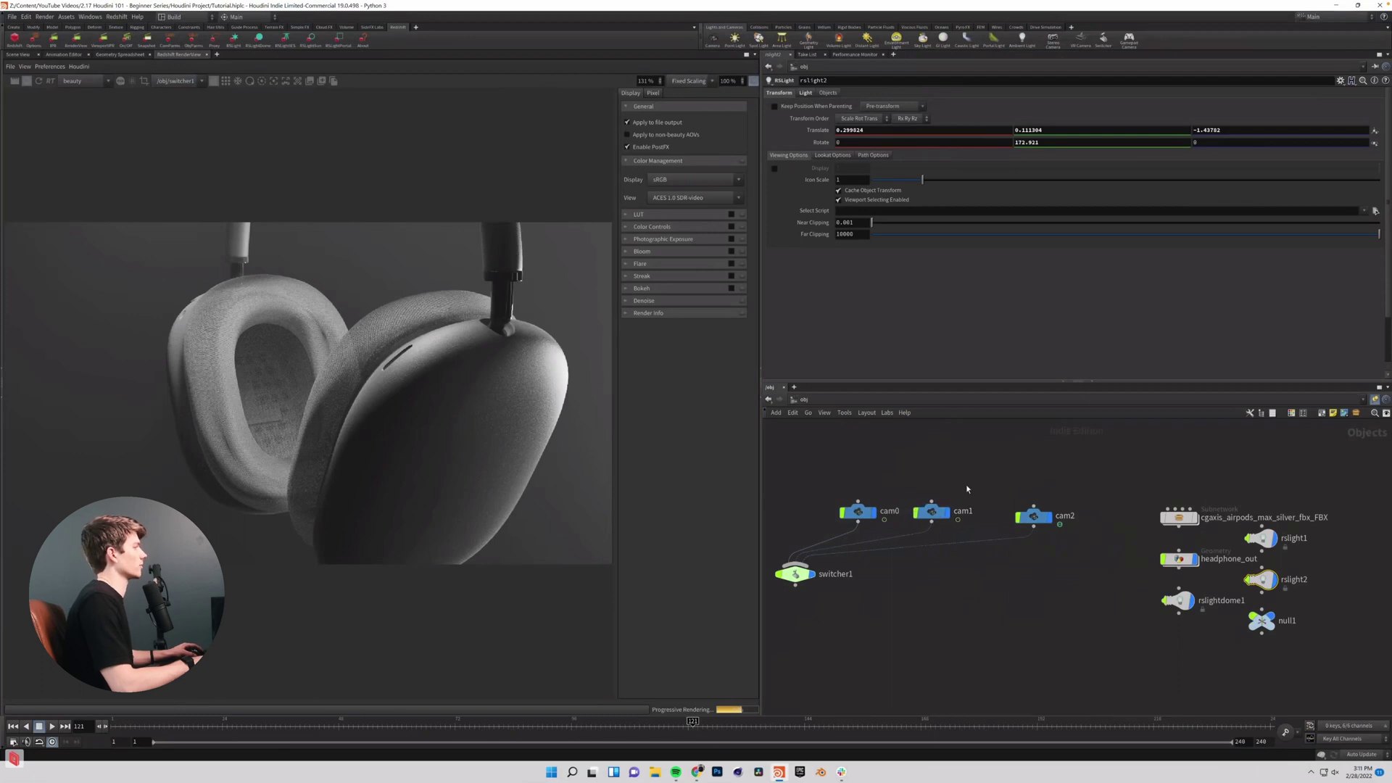
Enable Redshift depth of field in cam1's Redshift Camera DOF settings.
{"action": "left_click", "coordinate": [931, 512]}
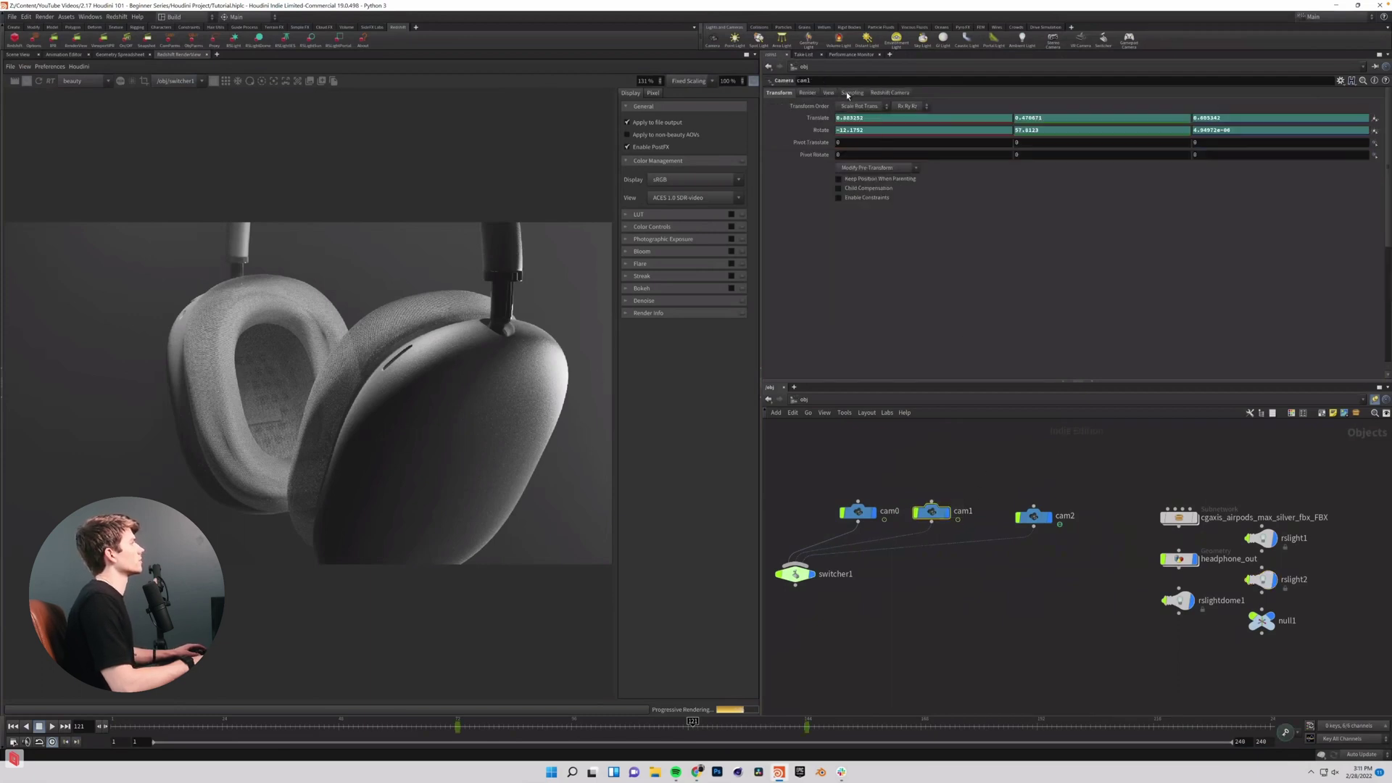
{"action": "left_click", "coordinate": [877, 93]}
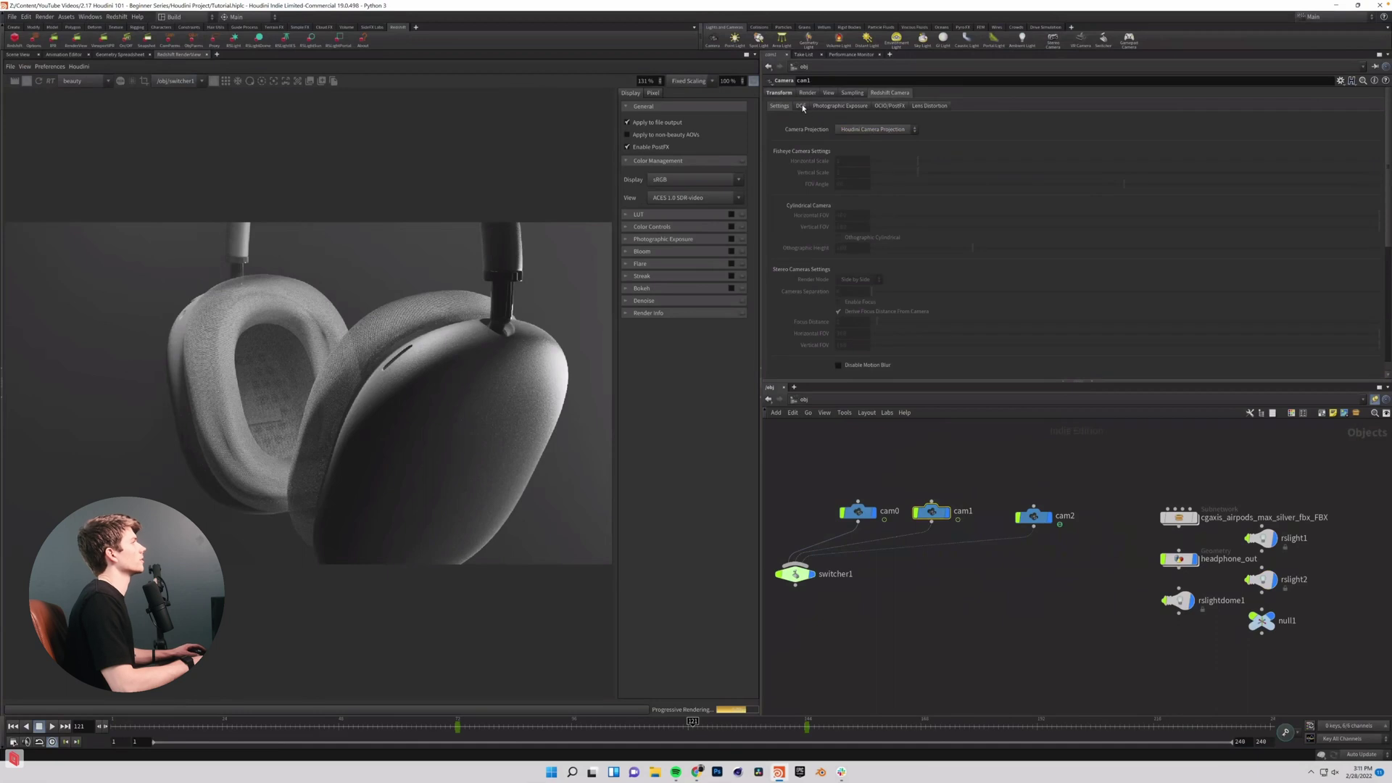
{"action": "left_click", "coordinate": [801, 105]}
{"action": "left_click", "coordinate": [839, 129]}
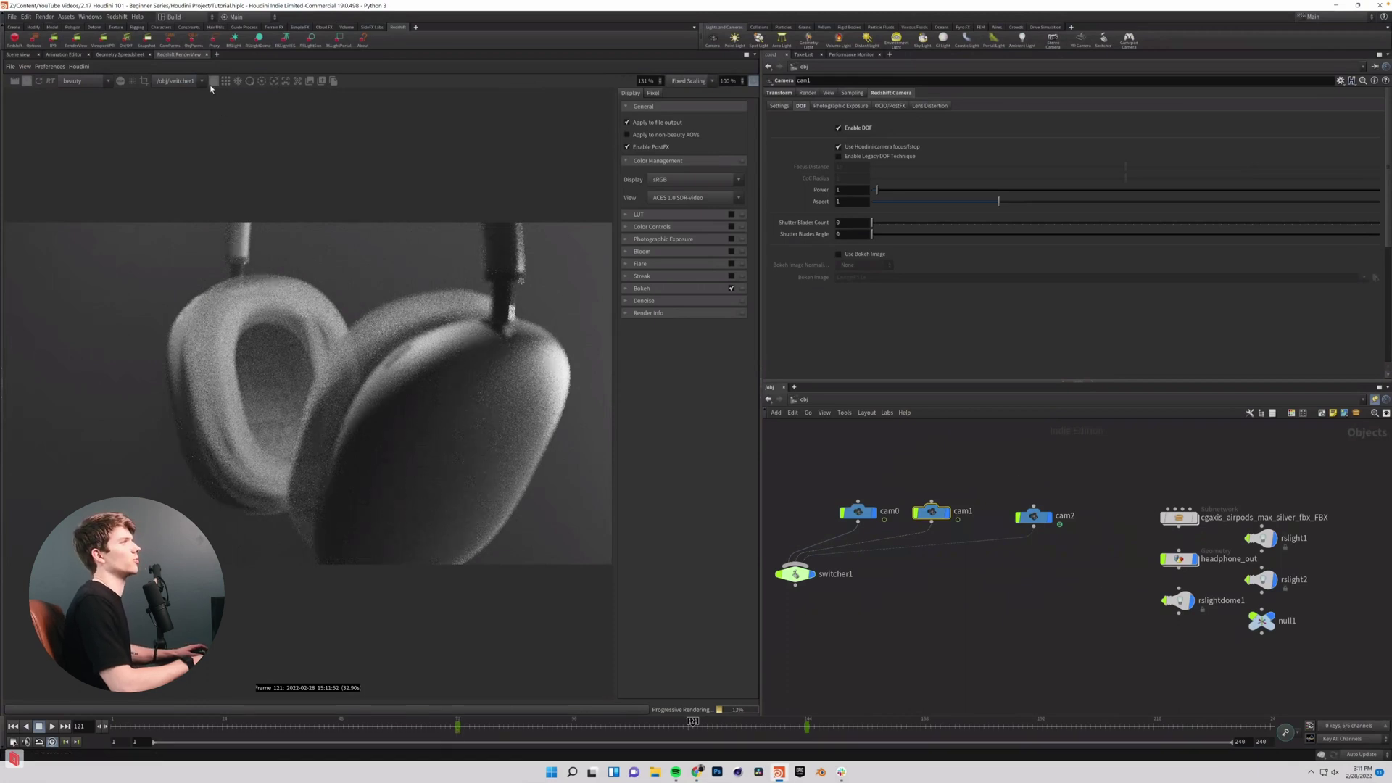
Pick the ear cushion as focus (1.36963 distance) and disable Houdini camera focus/fstop.
{"action": "left_click", "coordinate": [274, 81]}
{"action": "left_click", "coordinate": [266, 405]}
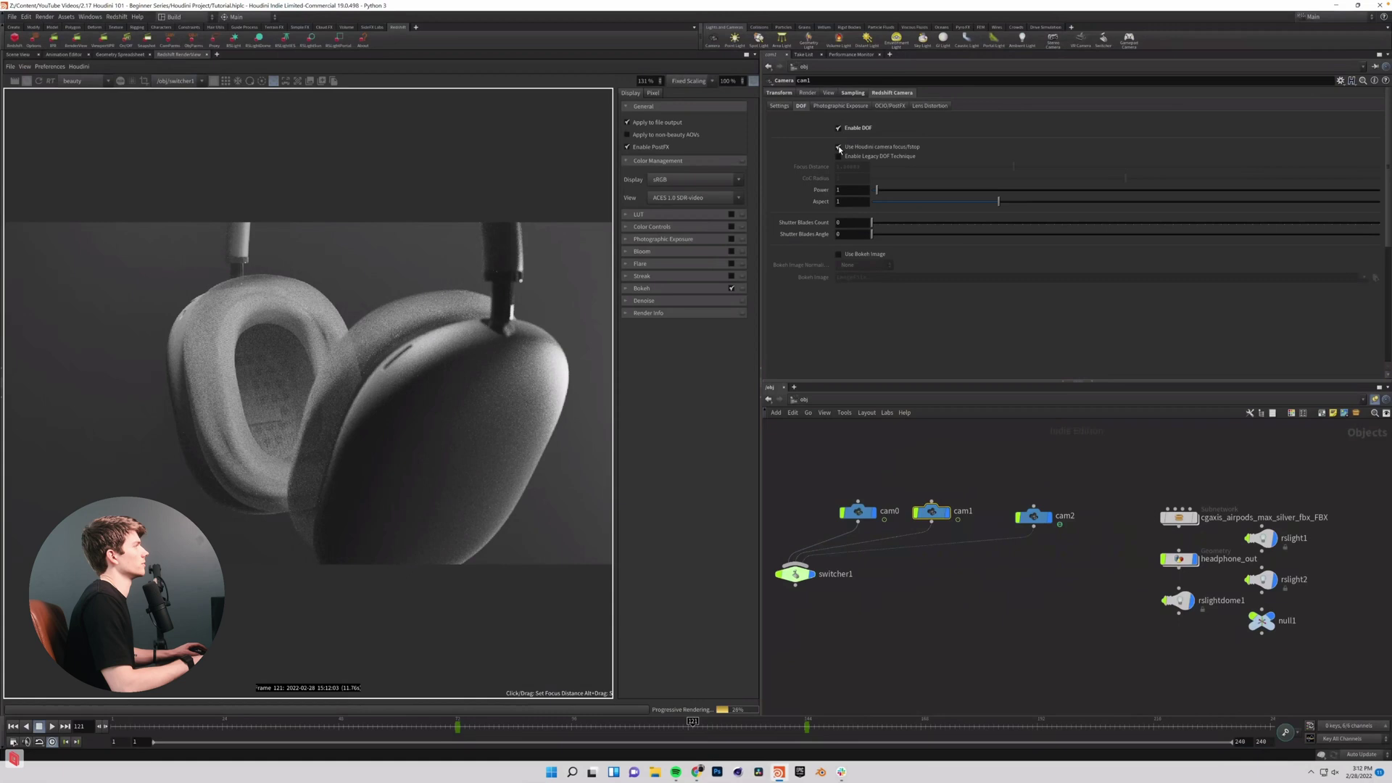
{"action": "left_click", "coordinate": [839, 147]}
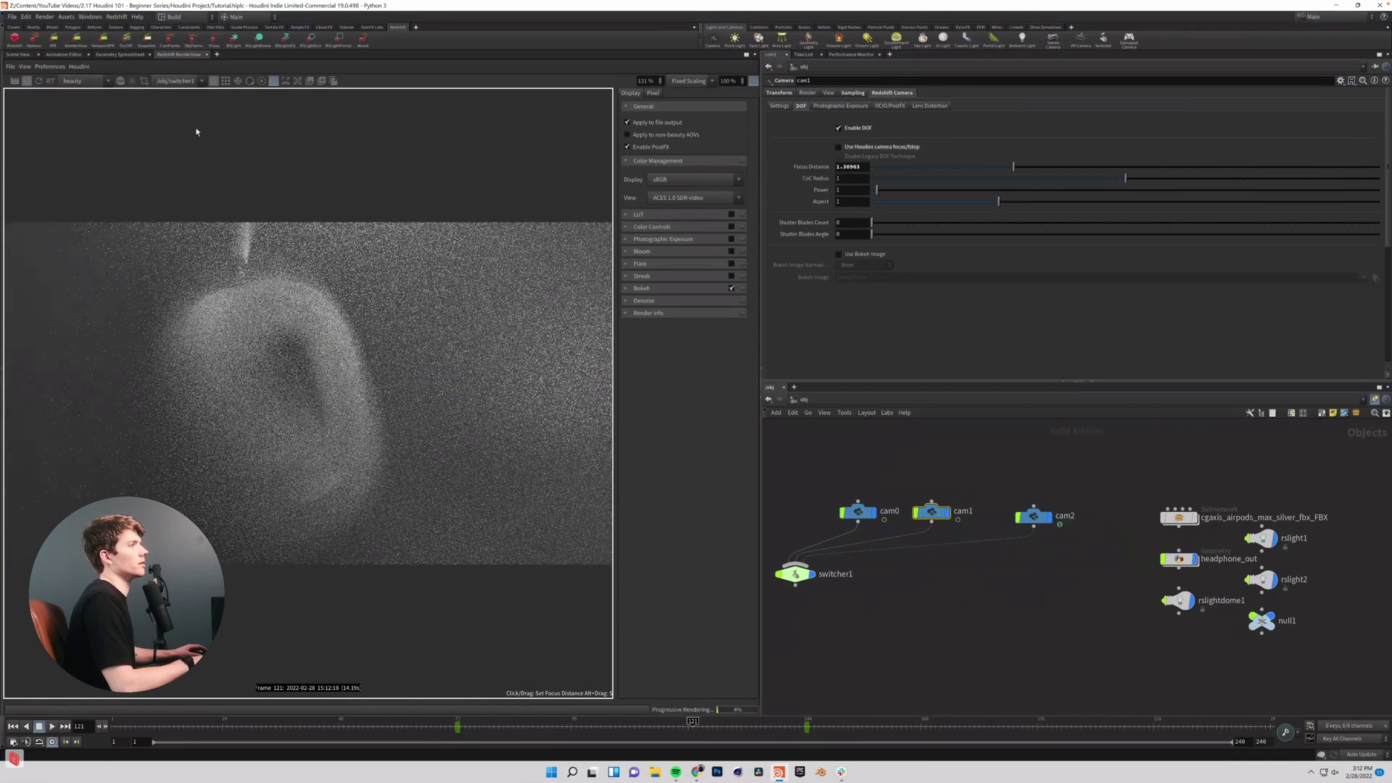
Pick focus on the headphones, keyframe cam1's Focus Distance, and set CoC Radius to .015.
{"action": "left_click", "coordinate": [273, 82]}
{"action": "left_click", "coordinate": [269, 405]}
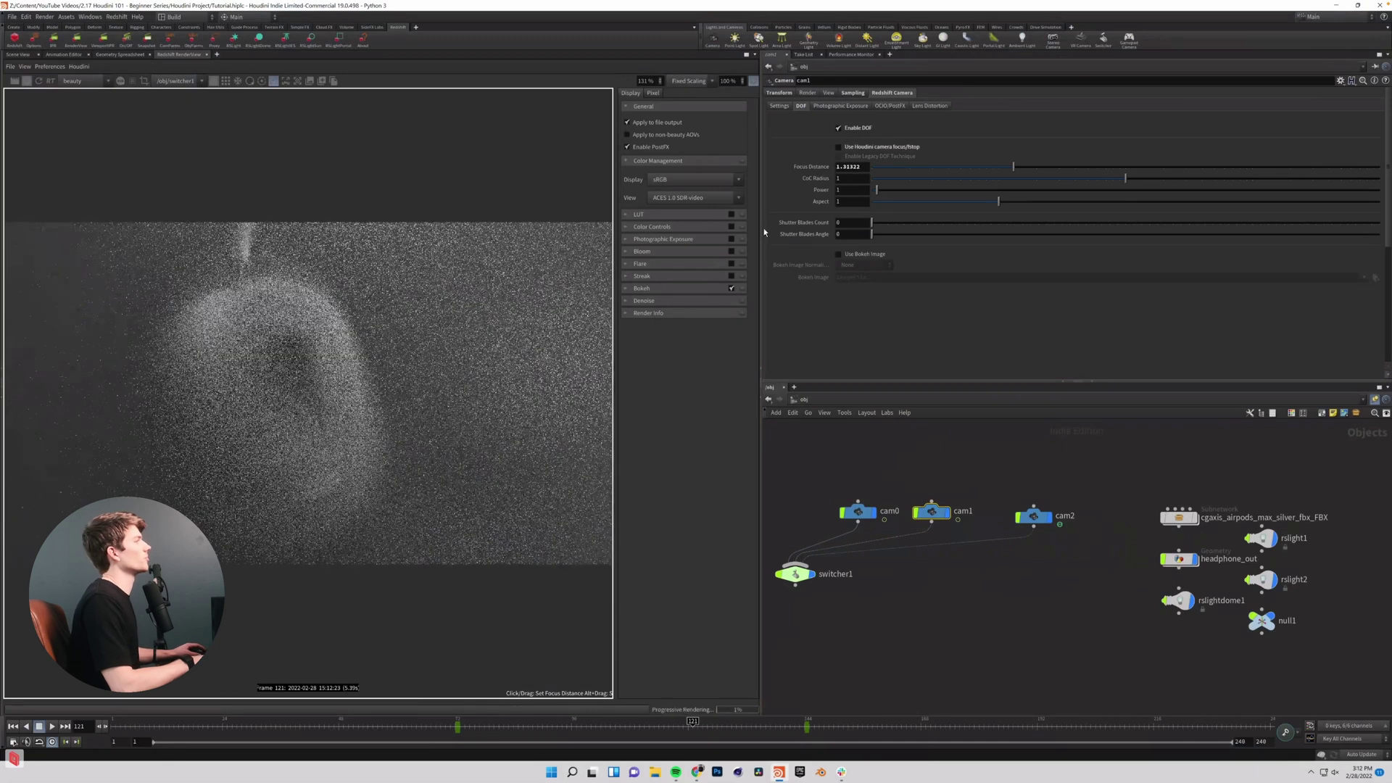
{"action": "left_click", "coordinate": [809, 168], "text": "alt"}
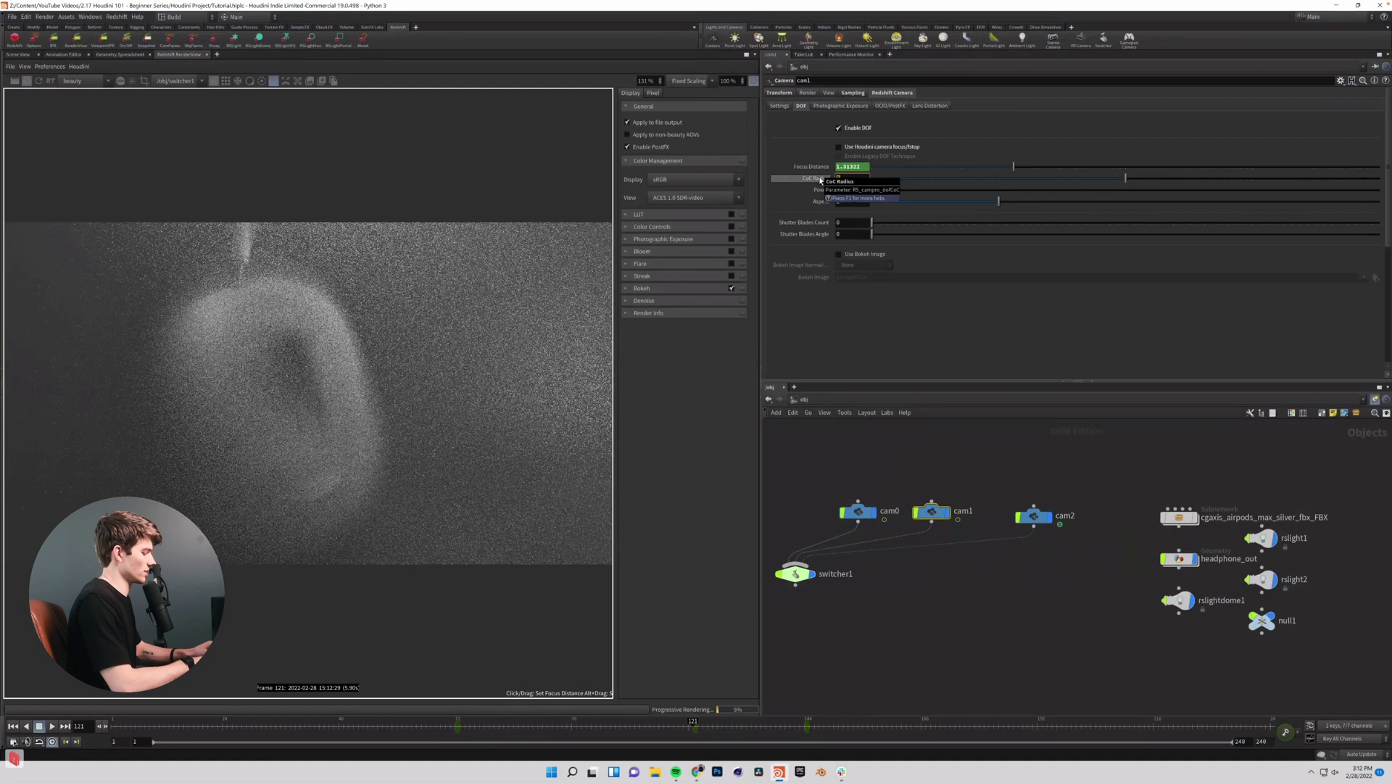
{"action": "key", "text": "Return"}
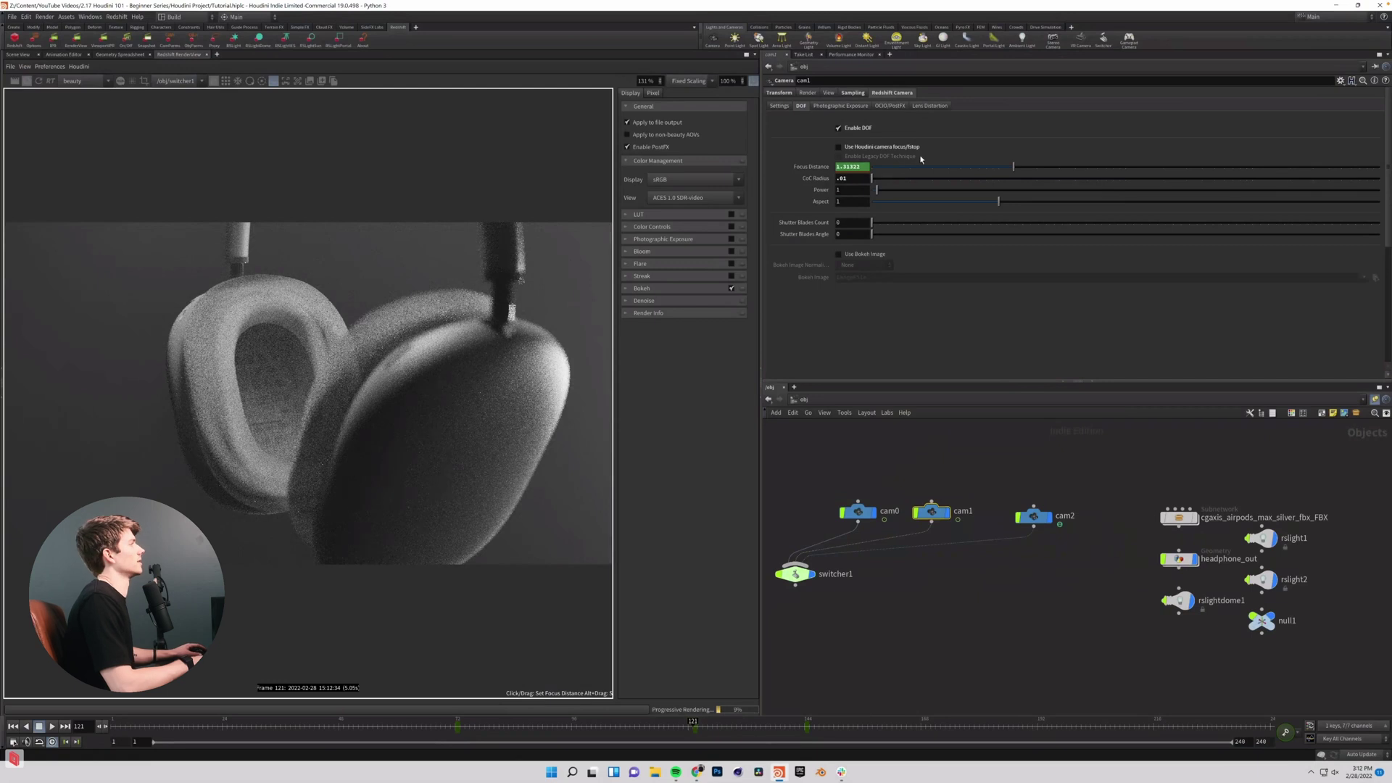
{"action": "left_click", "coordinate": [848, 178]}
{"action": "type", "text": ".015"}
{"action": "key", "text": "Return"}
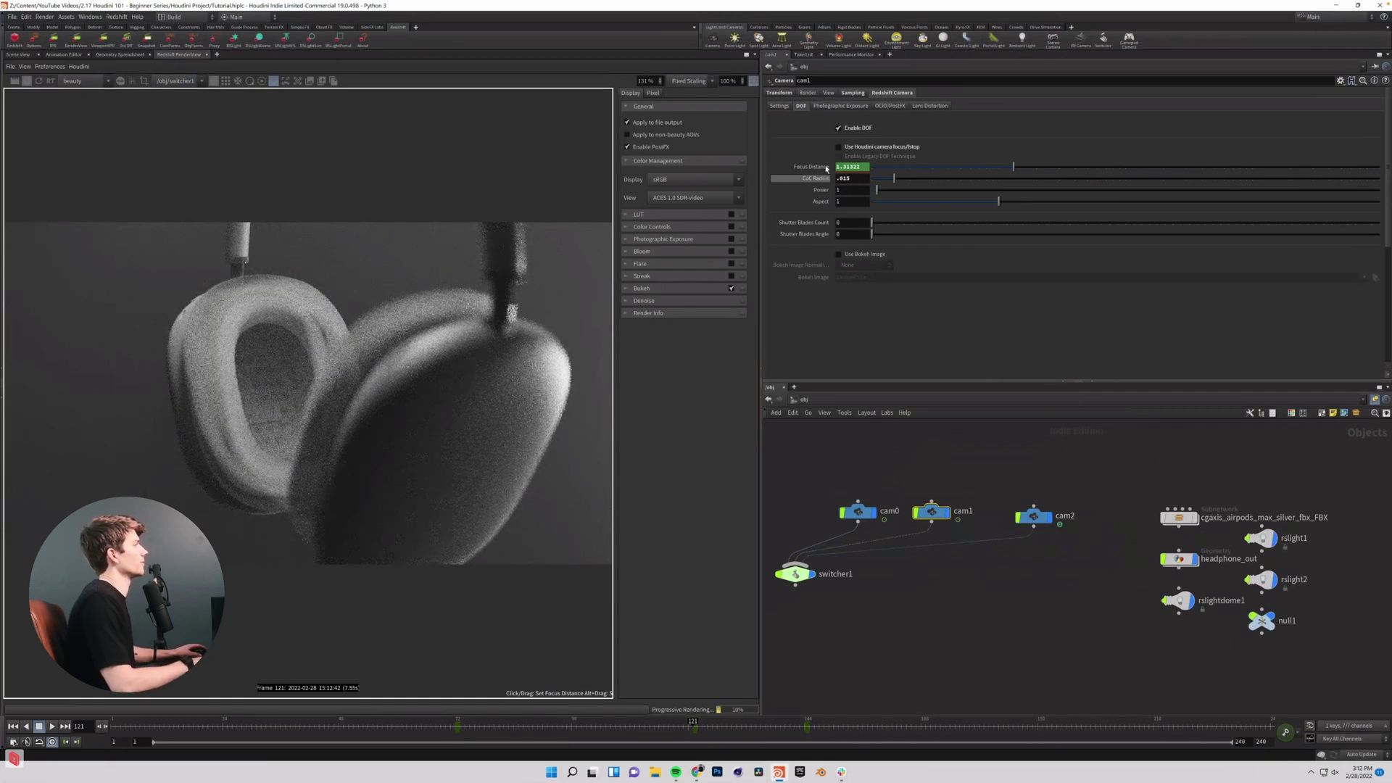
At a later frame, refocus on the ear cushion and keyframe Focus Distance again.
{"action": "left_click_drag", "start_coordinate": [458, 728], "coordinate": [801, 728]}
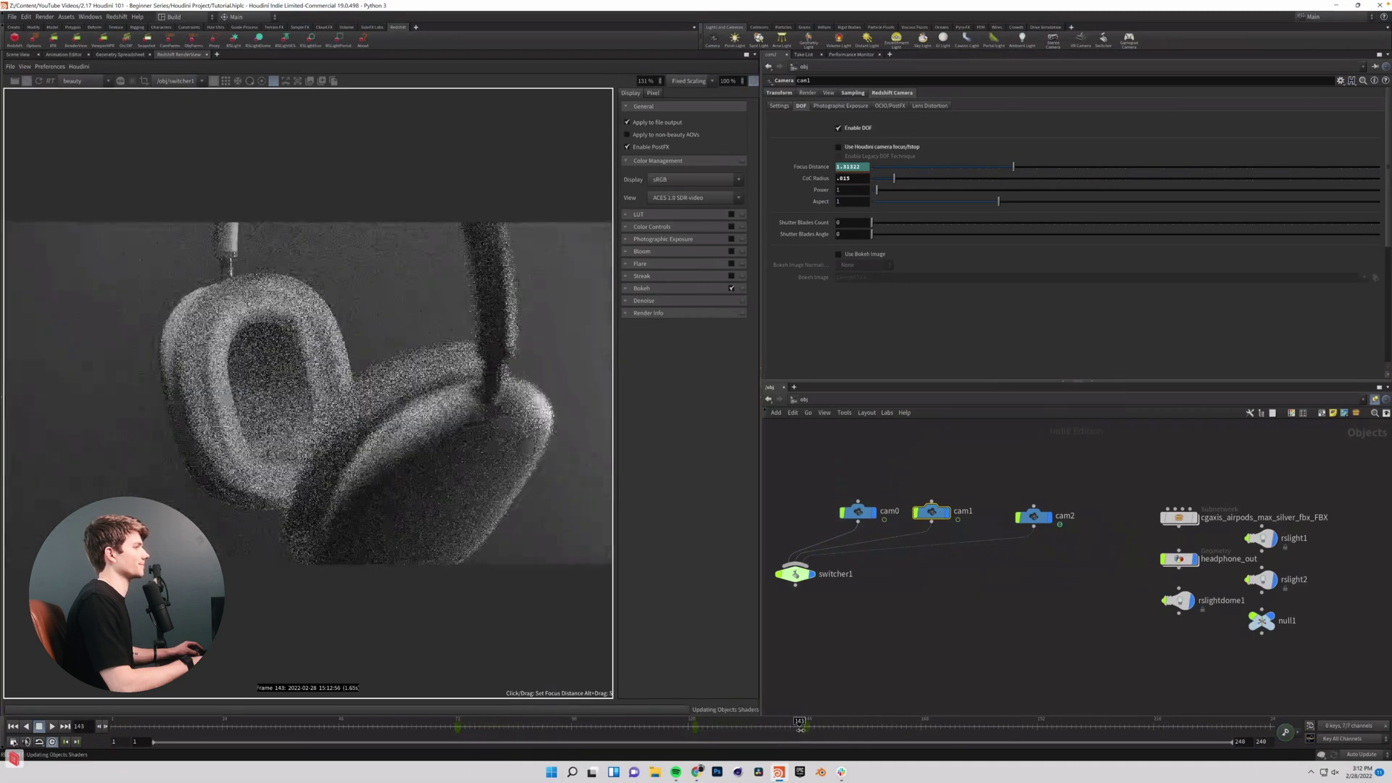
{"action": "left_click", "coordinate": [253, 399]}
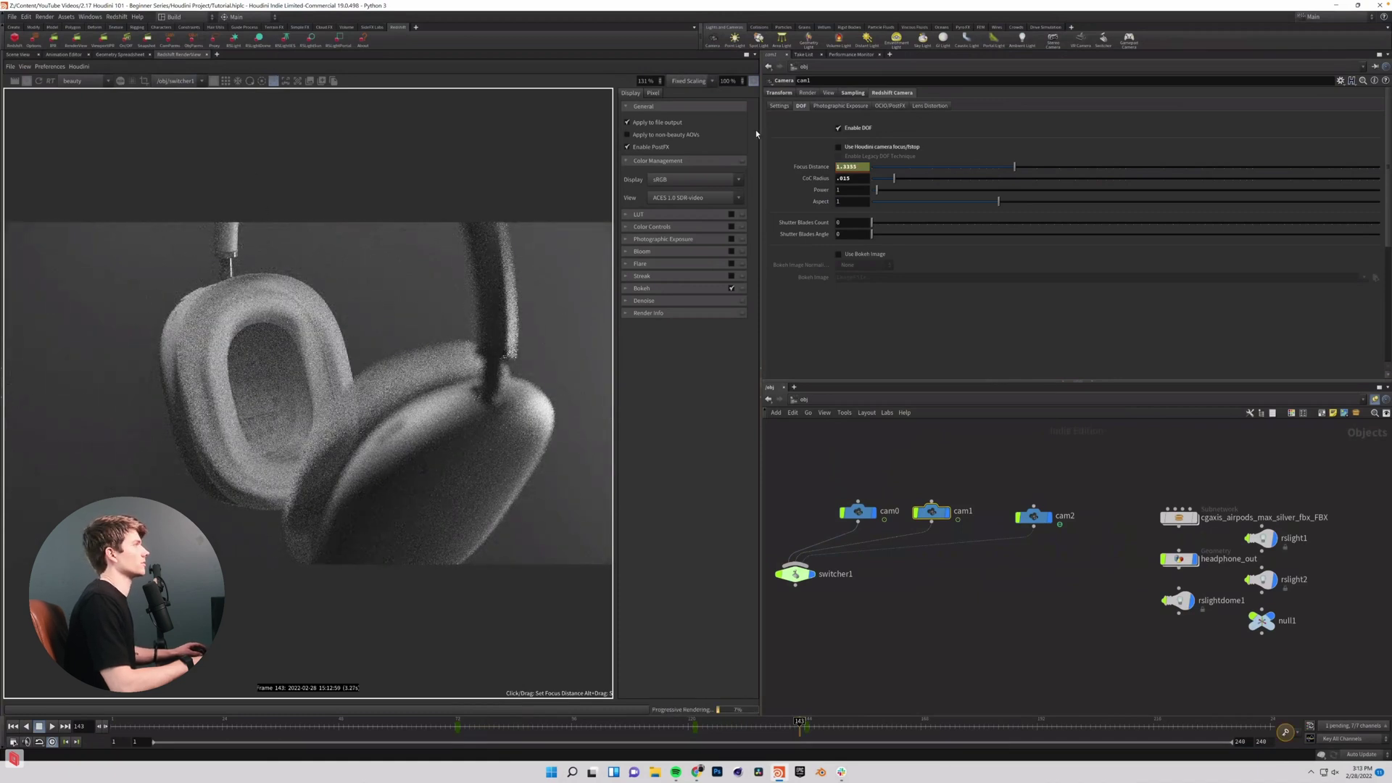
{"action": "left_click", "coordinate": [814, 168], "text": "alt"}
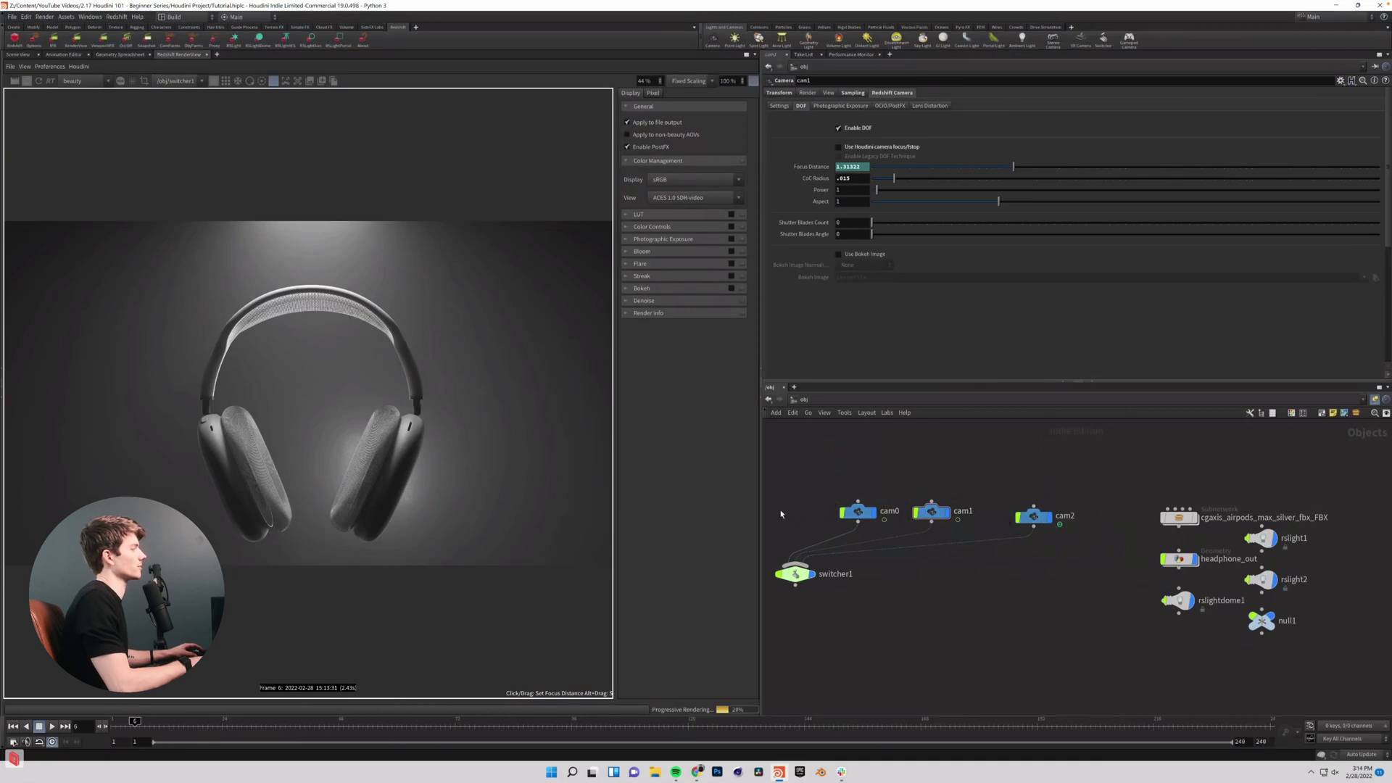
Select cam0 and browse its Render and Redshift Camera tabs, ending on the 3840×2160 View settings.
{"action": "left_click", "coordinate": [860, 512]}
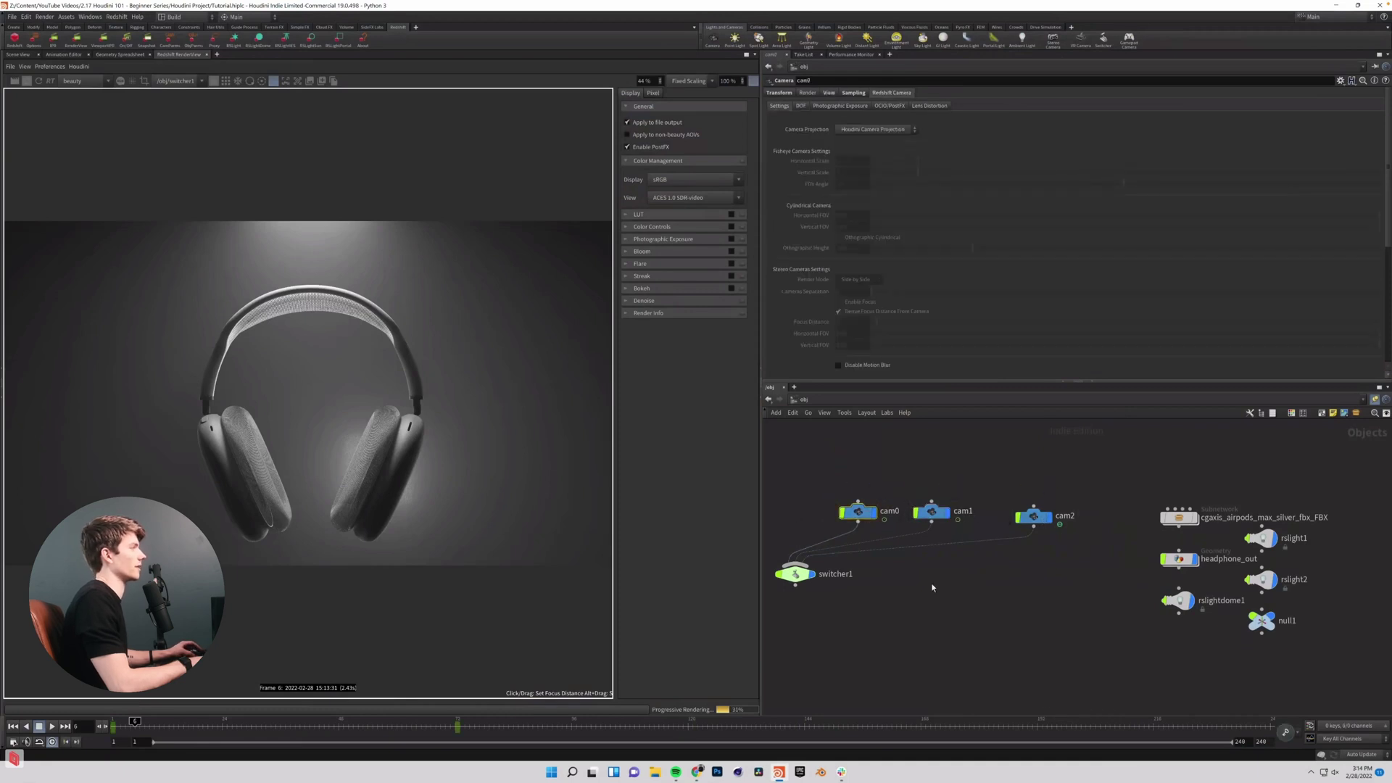
{"action": "left_click", "coordinate": [807, 93]}
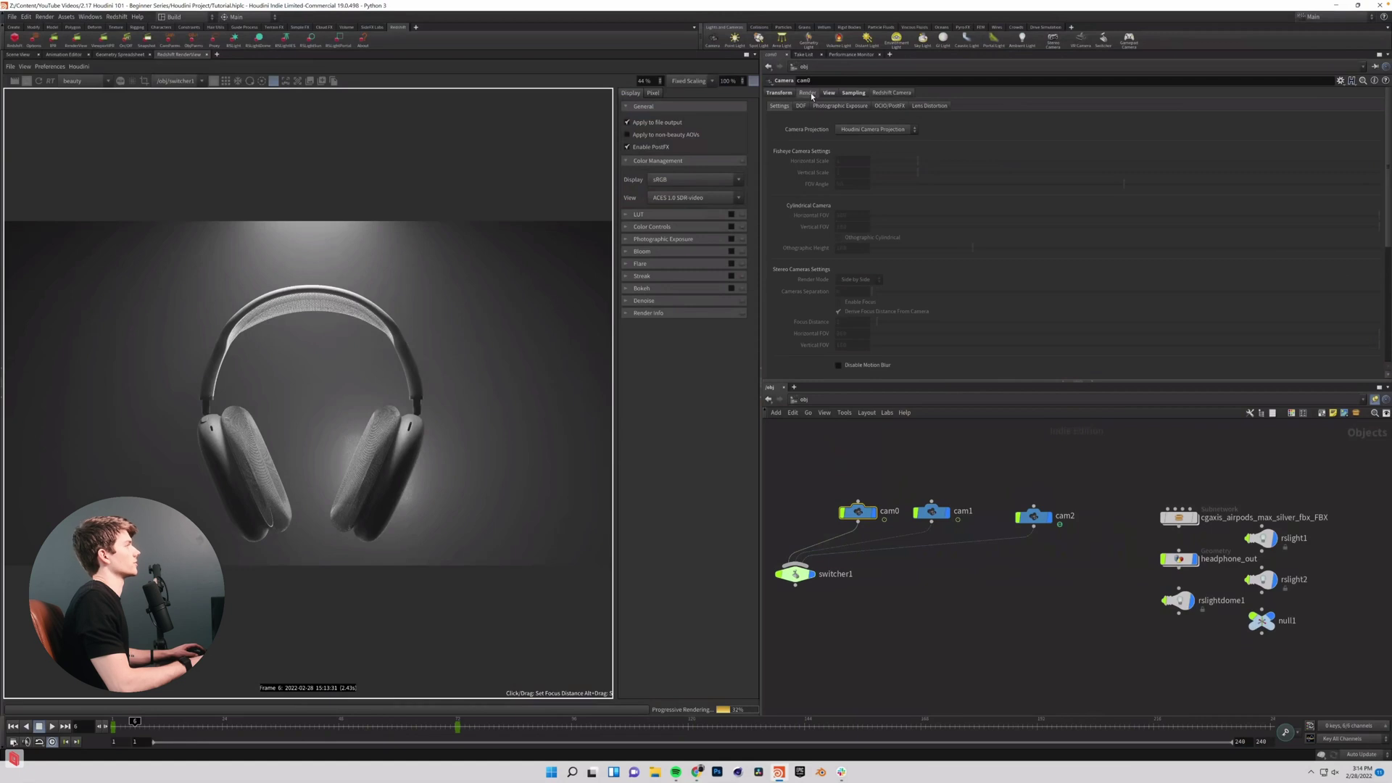
{"action": "left_click", "coordinate": [879, 93]}
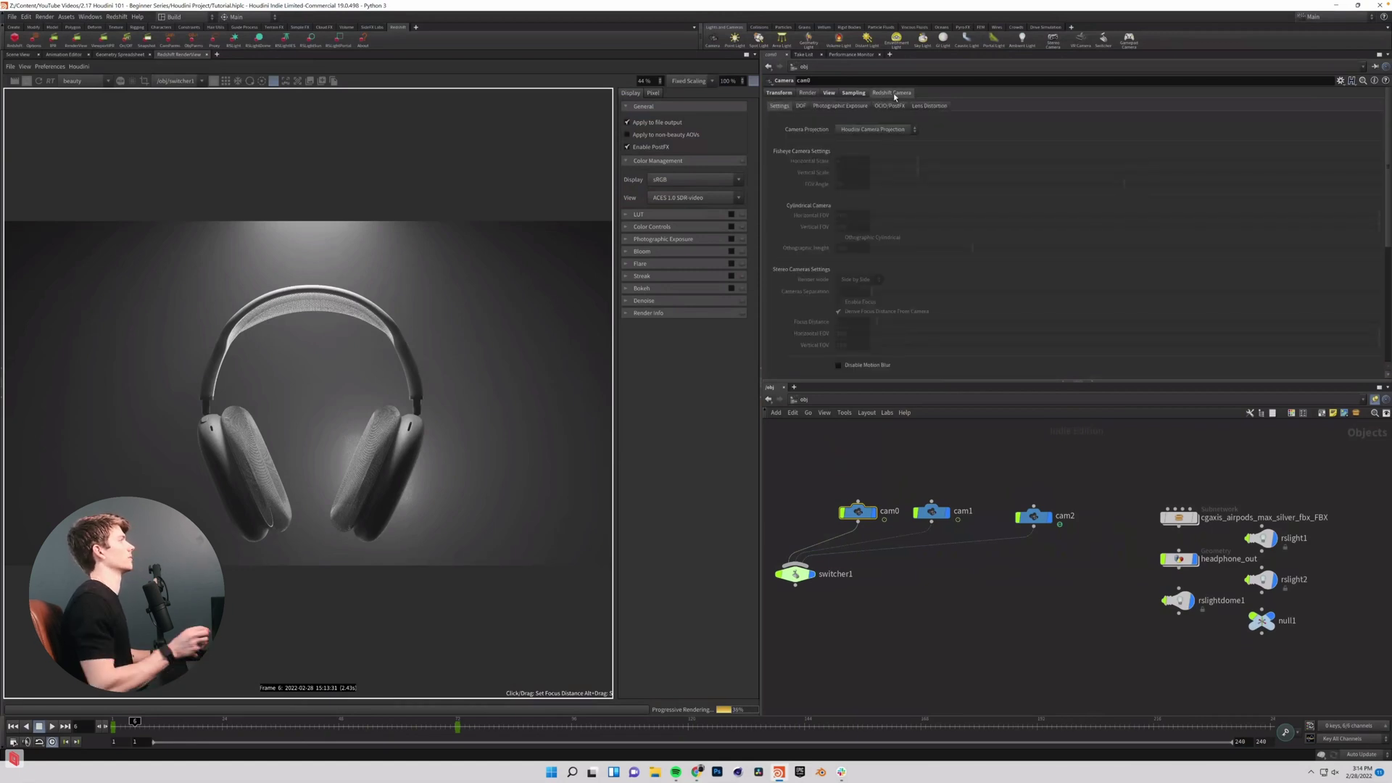
{"action": "left_click", "coordinate": [805, 94]}
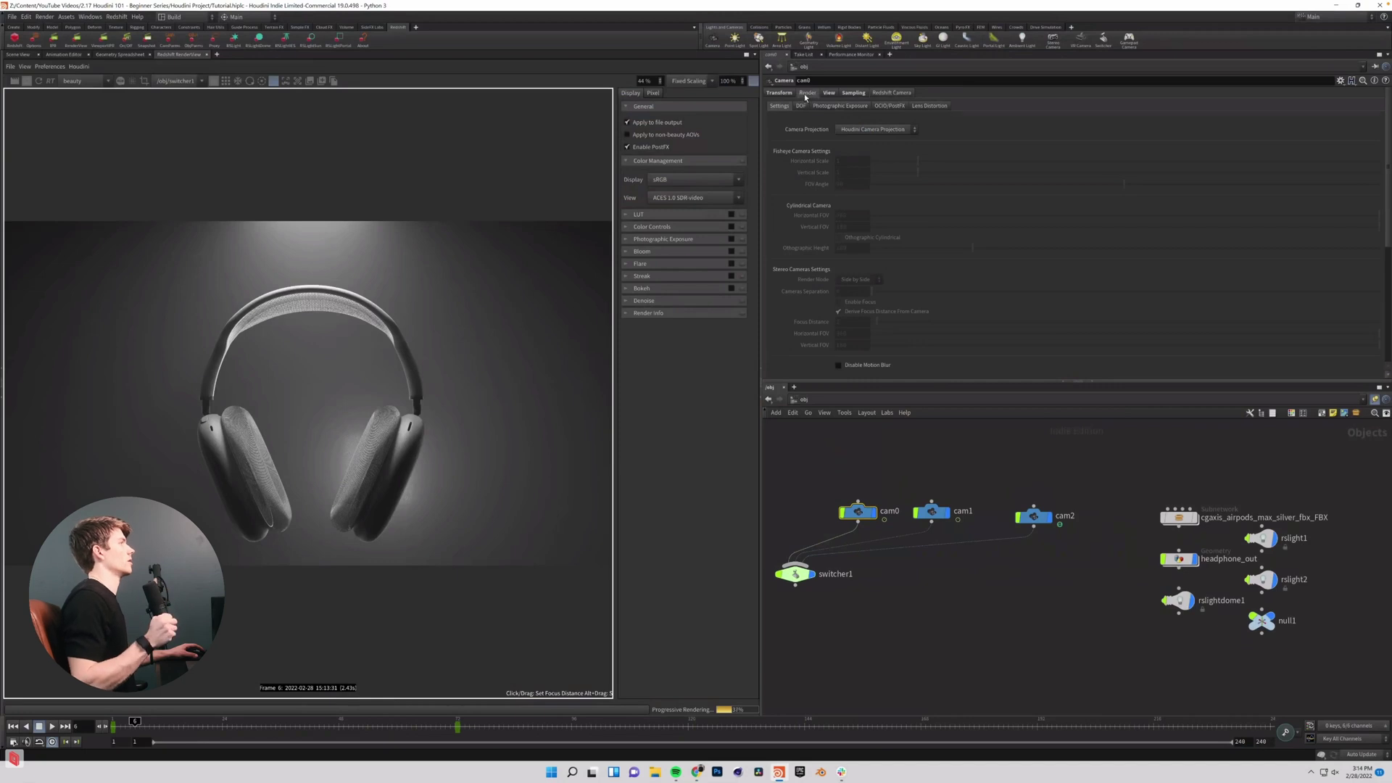
{"action": "left_click", "coordinate": [830, 95]}
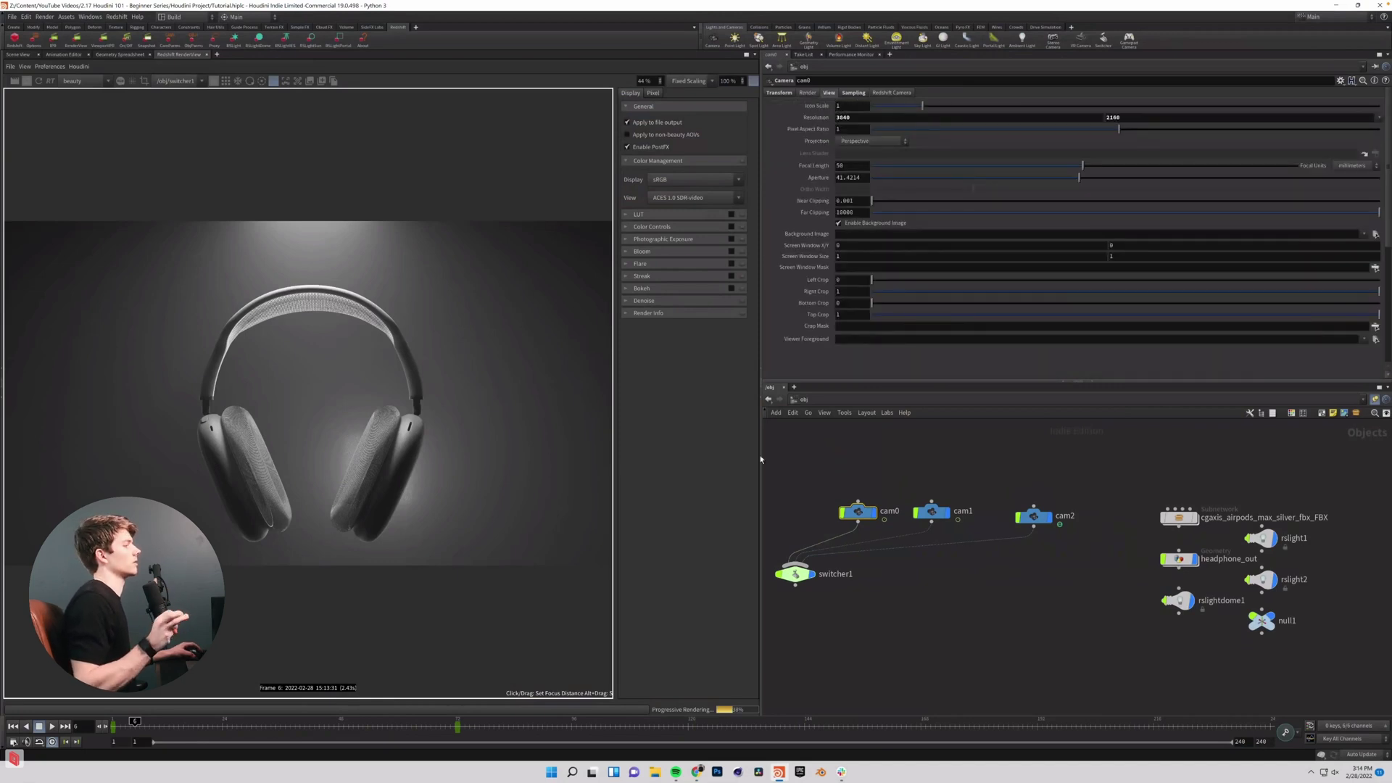
{"action": "mouse_move", "coordinate": [862, 515]}
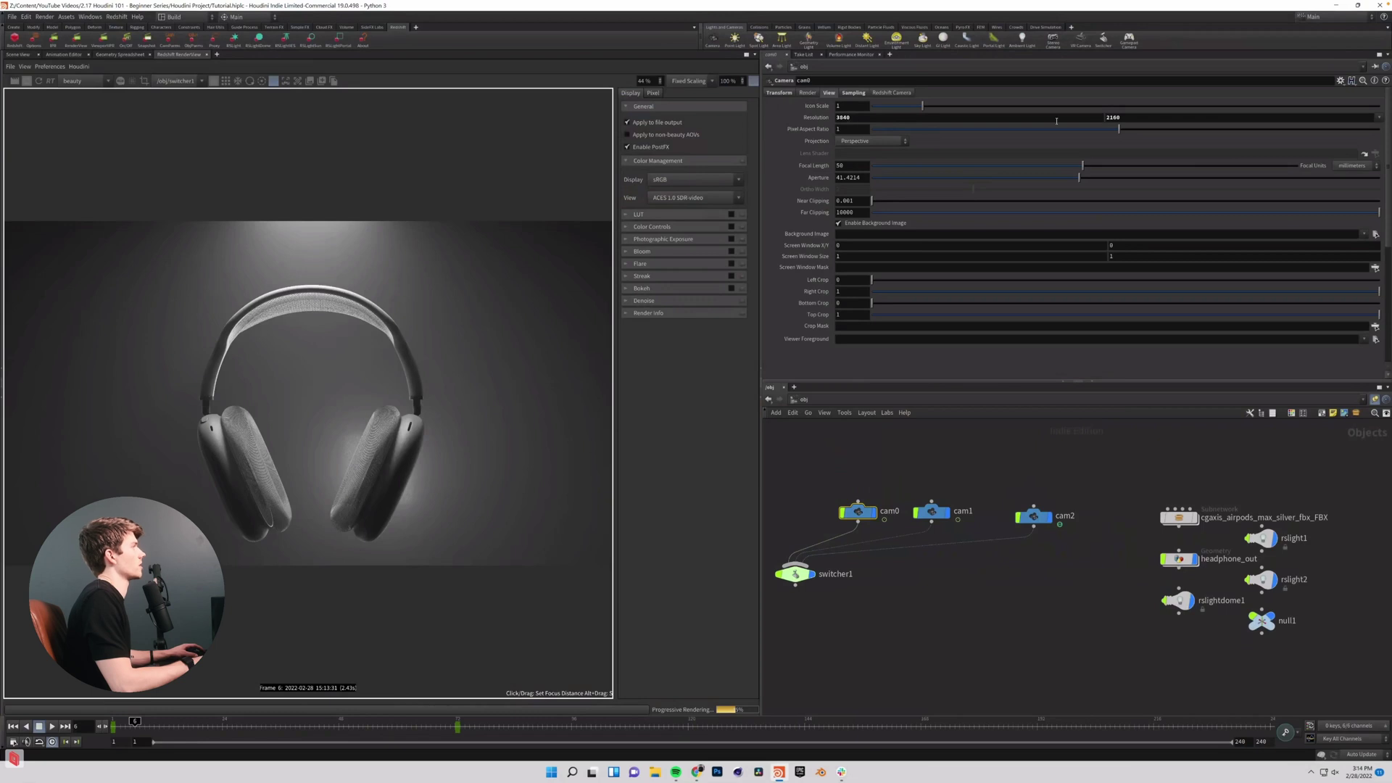
At frame 77, set cam1's resolution to 3840×2160, refresh the preview, and scrub to frame 99.
{"action": "left_click", "coordinate": [476, 721]}
{"action": "left_click_drag", "start_coordinate": [475, 722], "coordinate": [480, 721]}
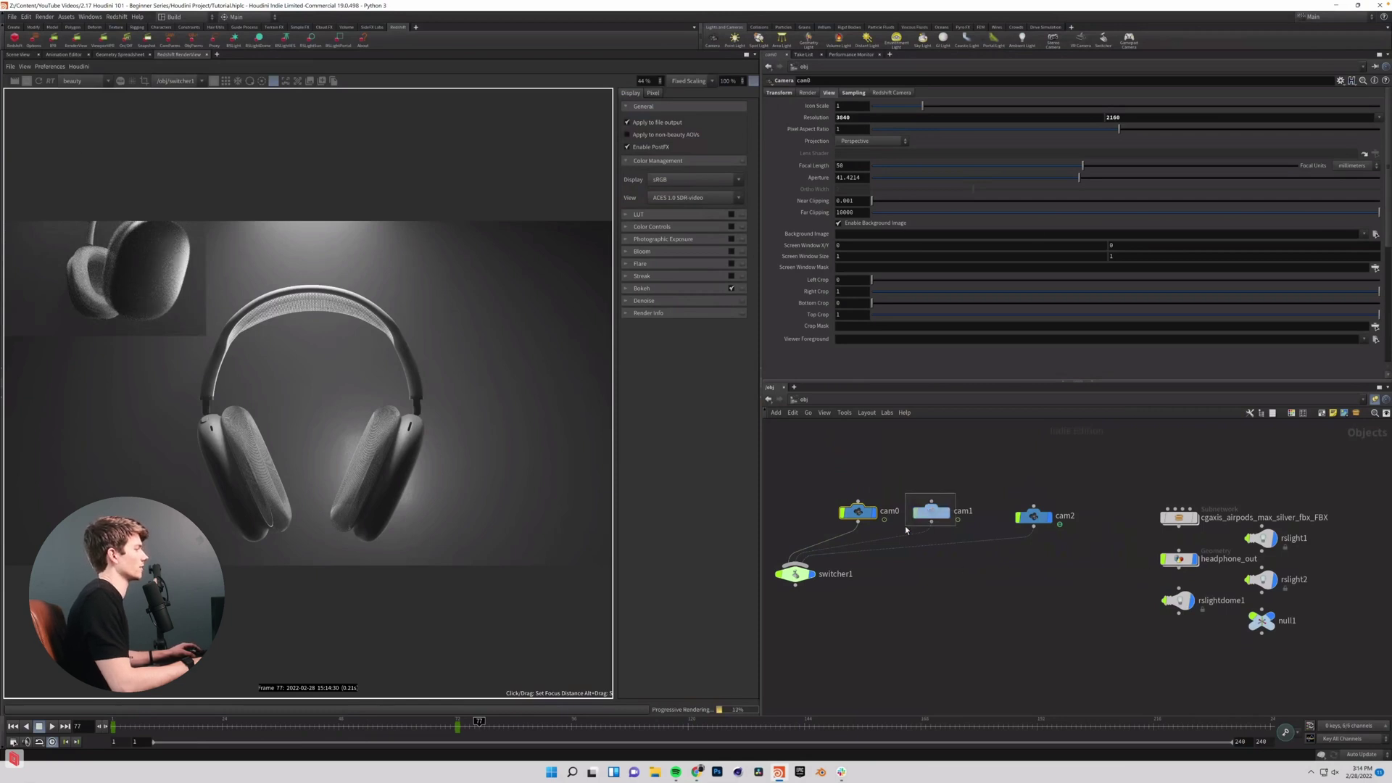
{"action": "left_click", "coordinate": [931, 512]}
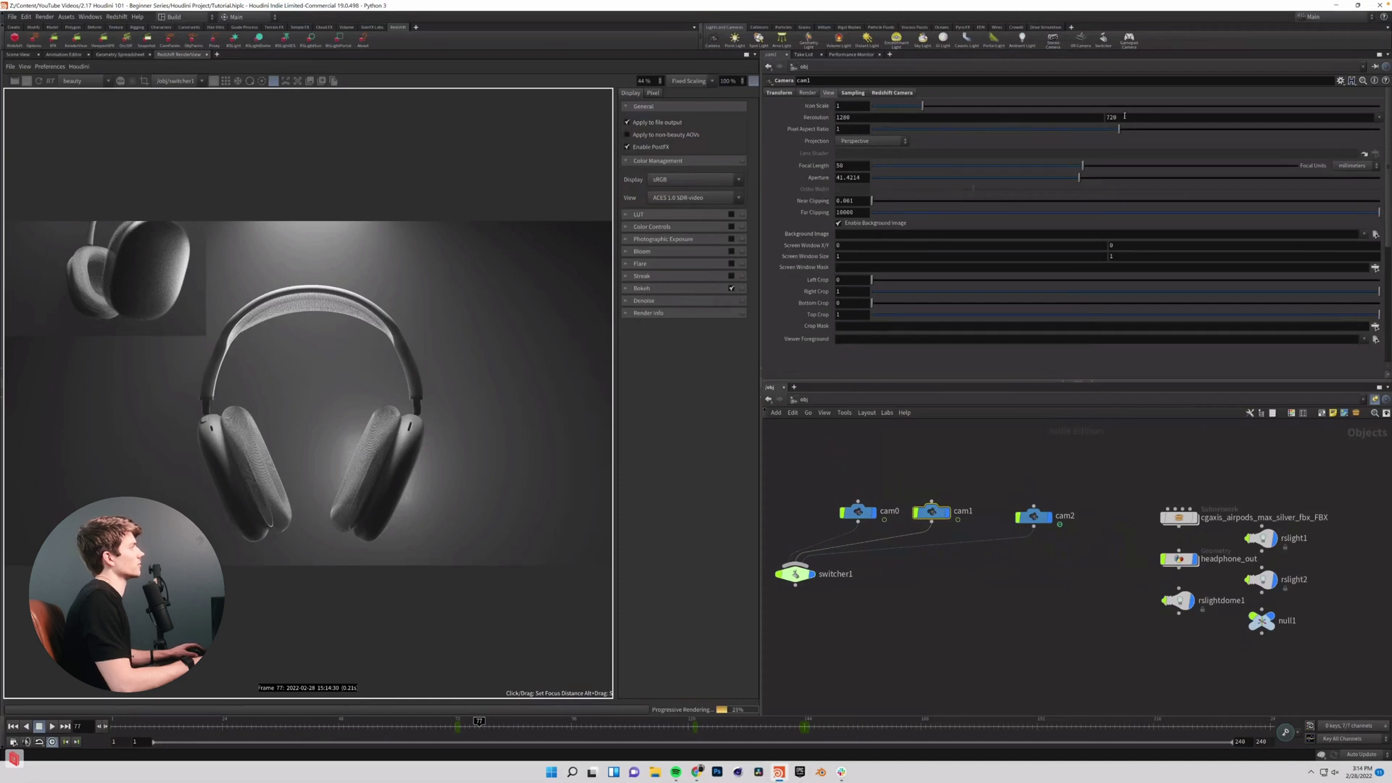
{"action": "double_click", "coordinate": [865, 116]}
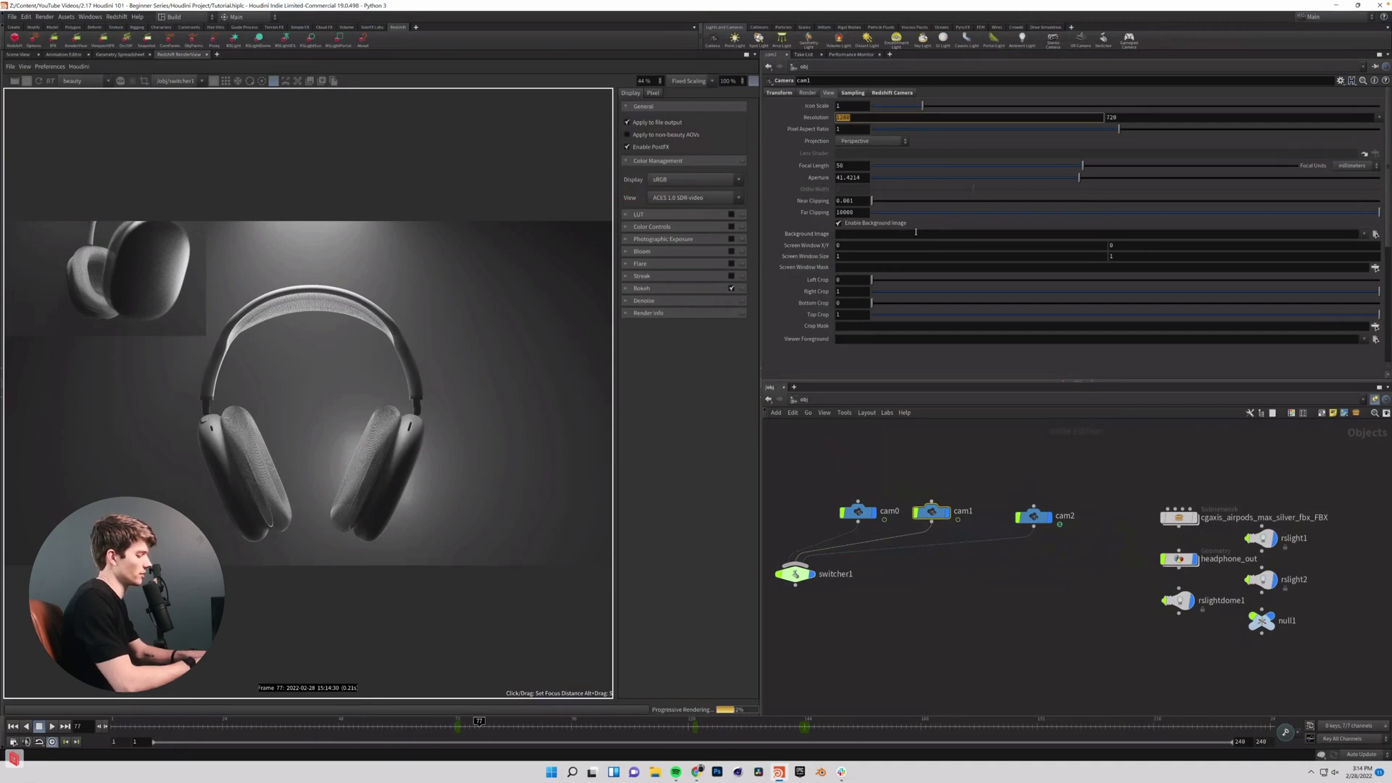
{"action": "type", "text": "384"}
{"action": "key", "text": "Tab"}
{"action": "type", "text": "21"}
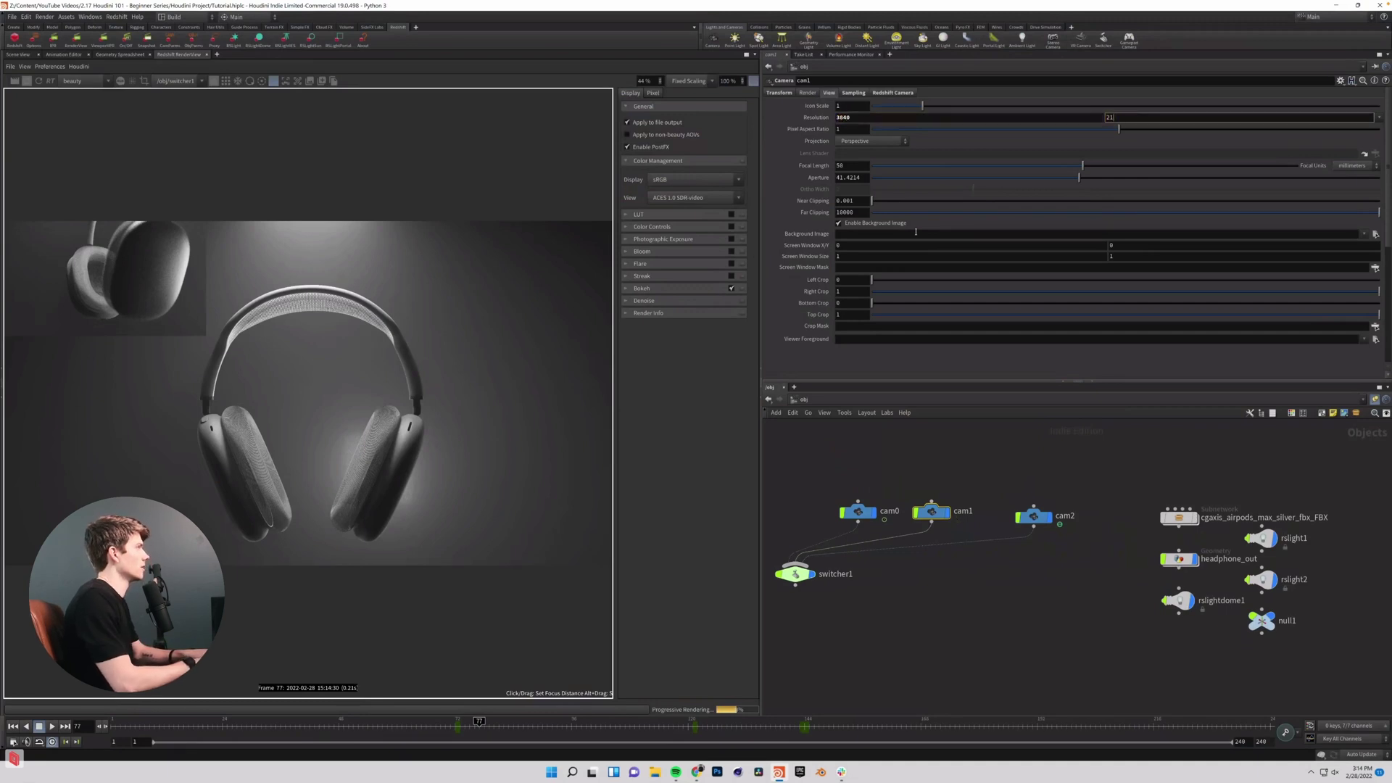
{"action": "key", "text": "Return"}
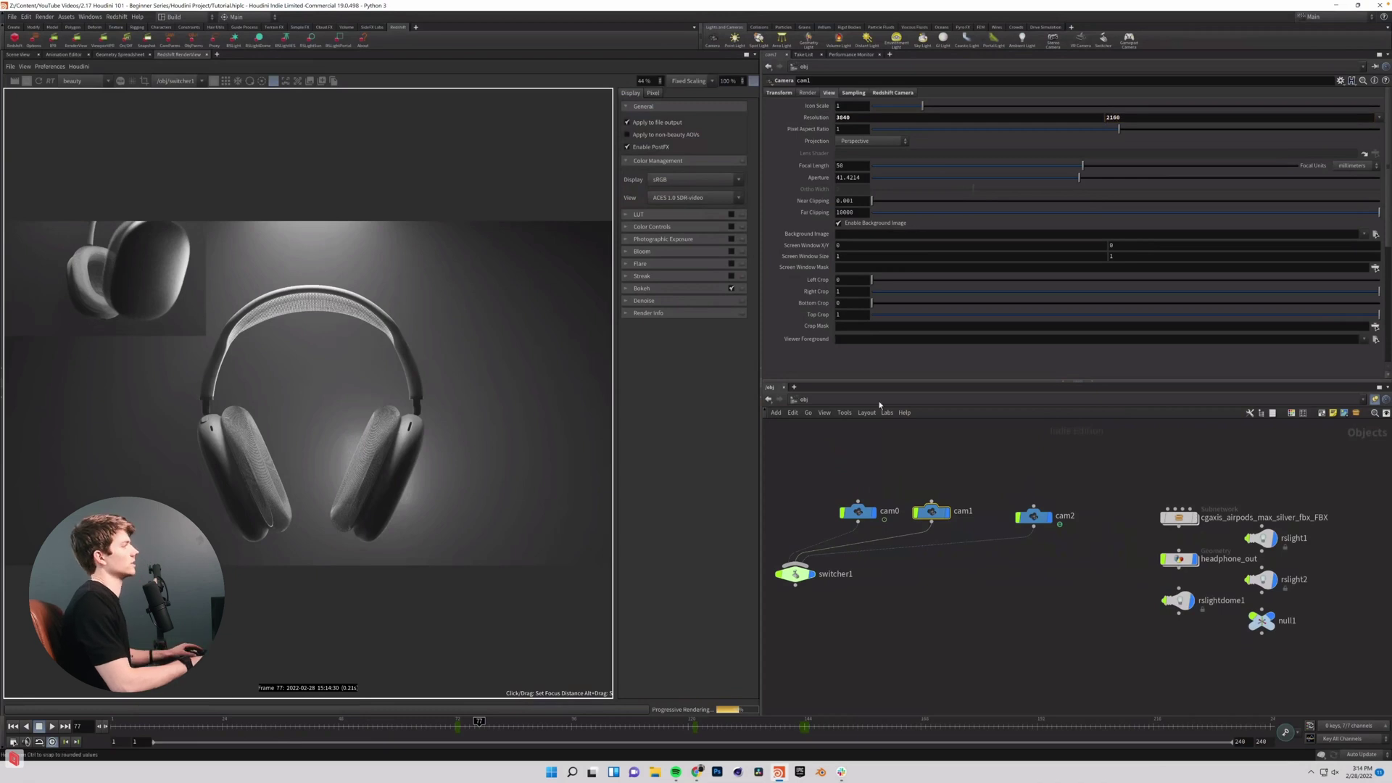
{"action": "left_click", "coordinate": [36, 81]}
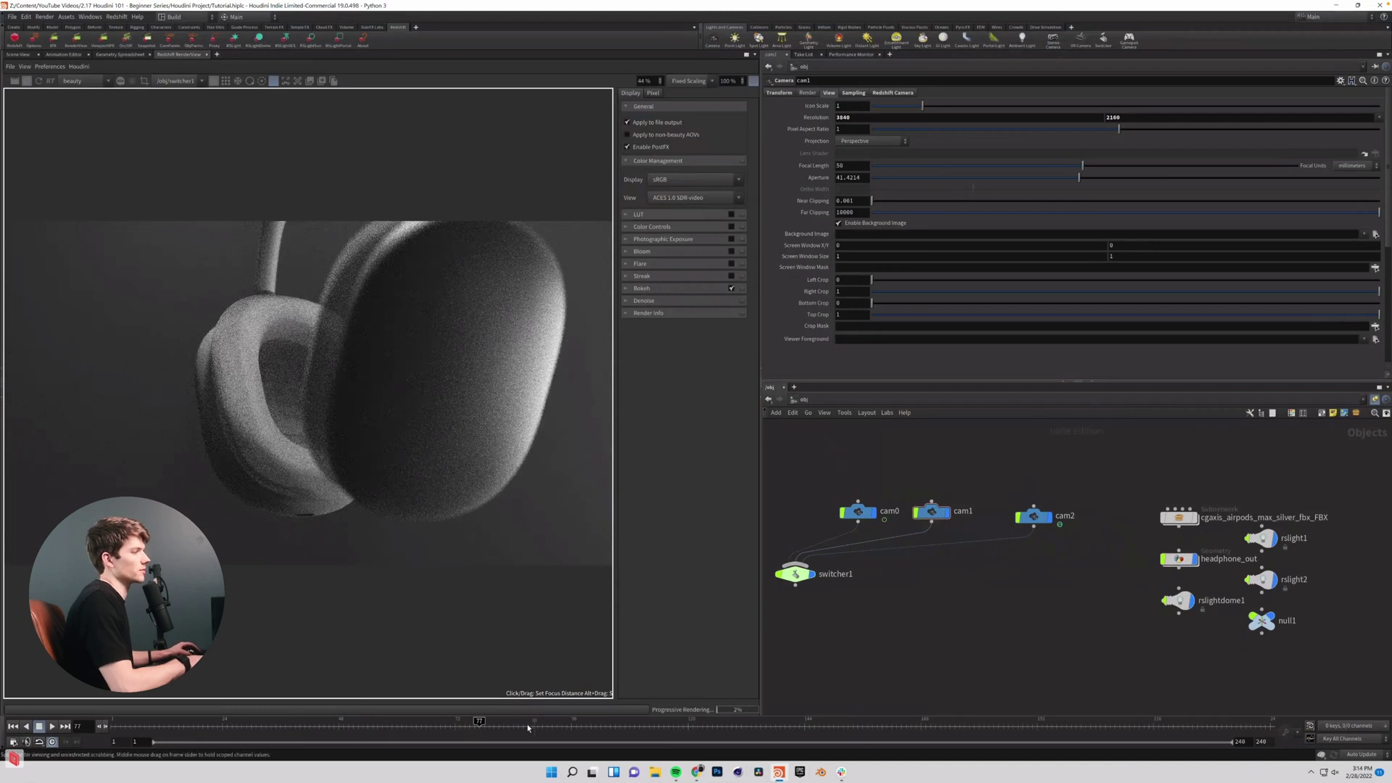
{"action": "left_click_drag", "start_coordinate": [478, 721], "coordinate": [586, 720]}
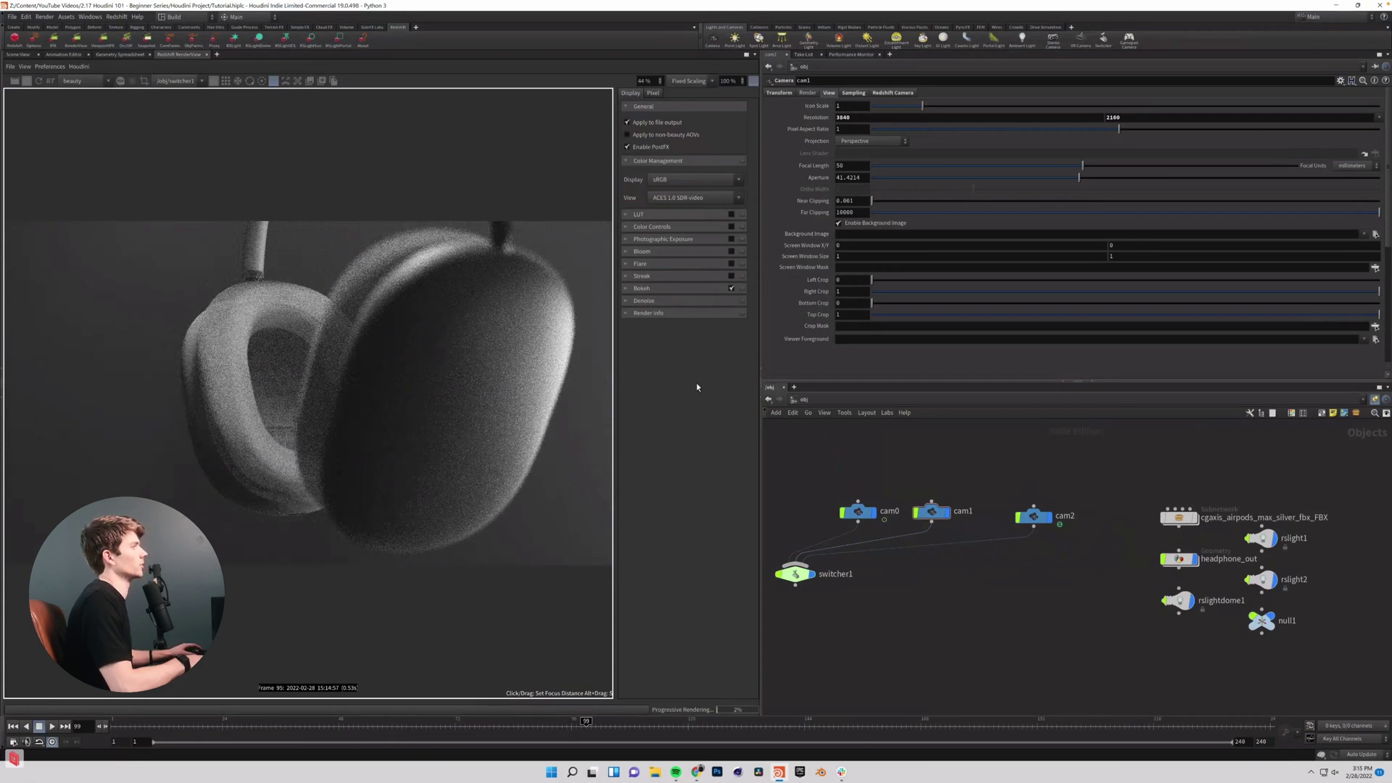
Save the scene, then set cam2's resolution height to 2160 for a 3840×2160 frame.
{"action": "key", "text": "ctrl+s"}
{"action": "left_click", "coordinate": [1033, 516]}
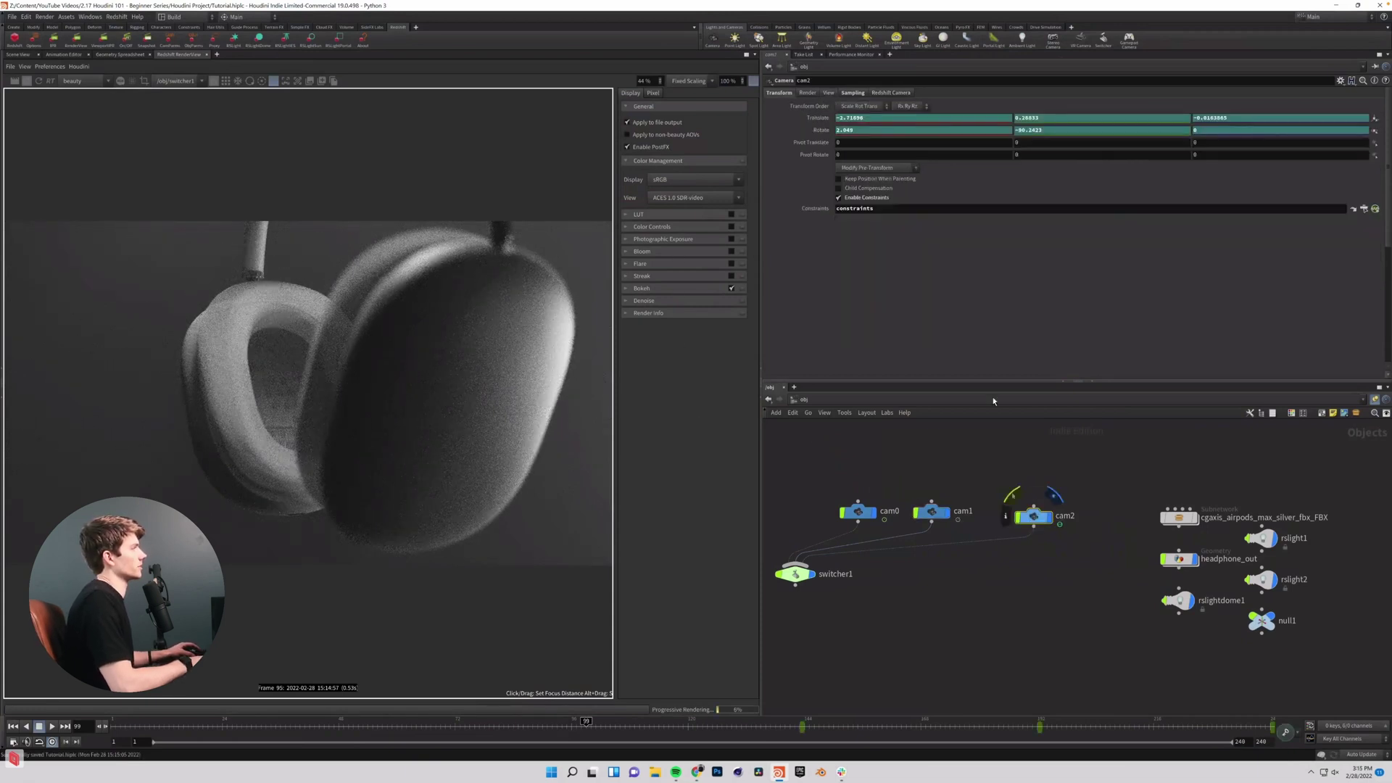
{"action": "left_click", "coordinate": [828, 93]}
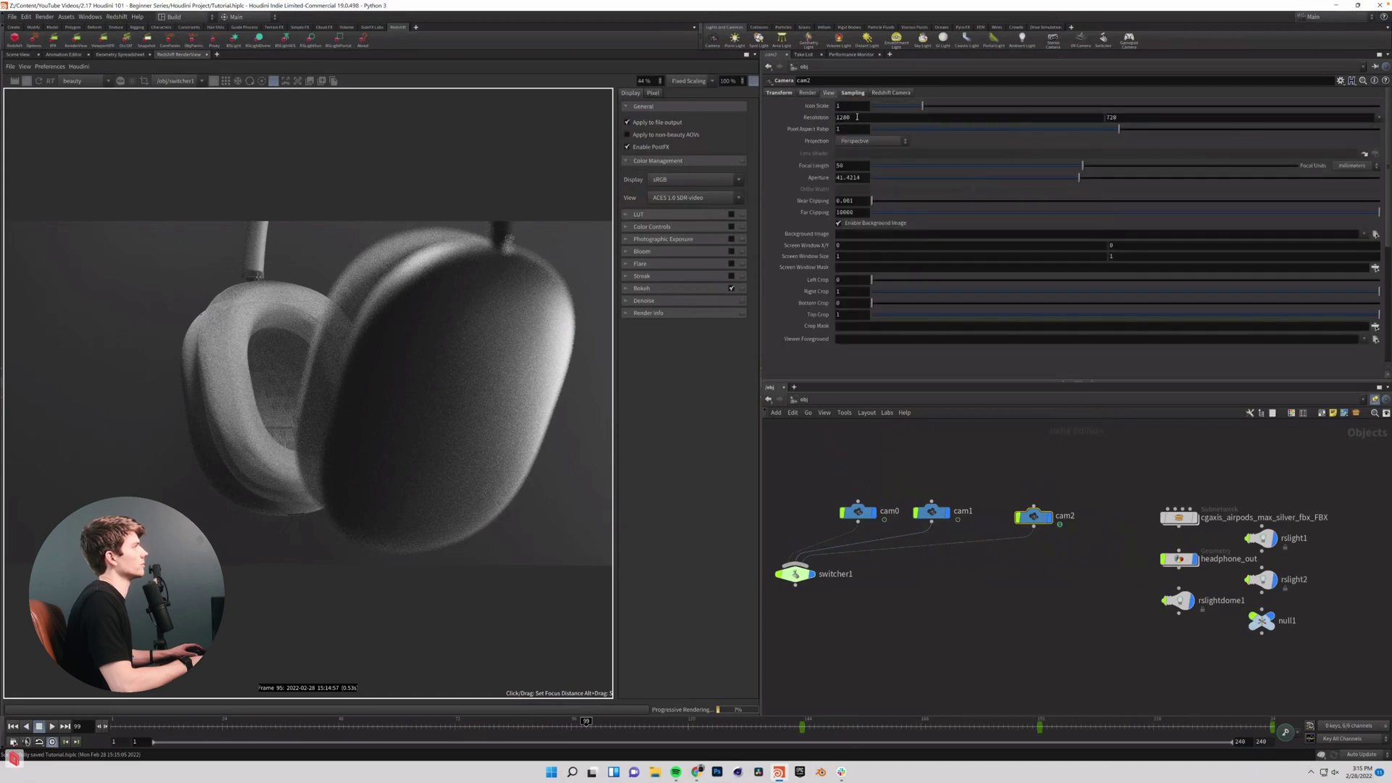
{"action": "double_click", "coordinate": [843, 117]}
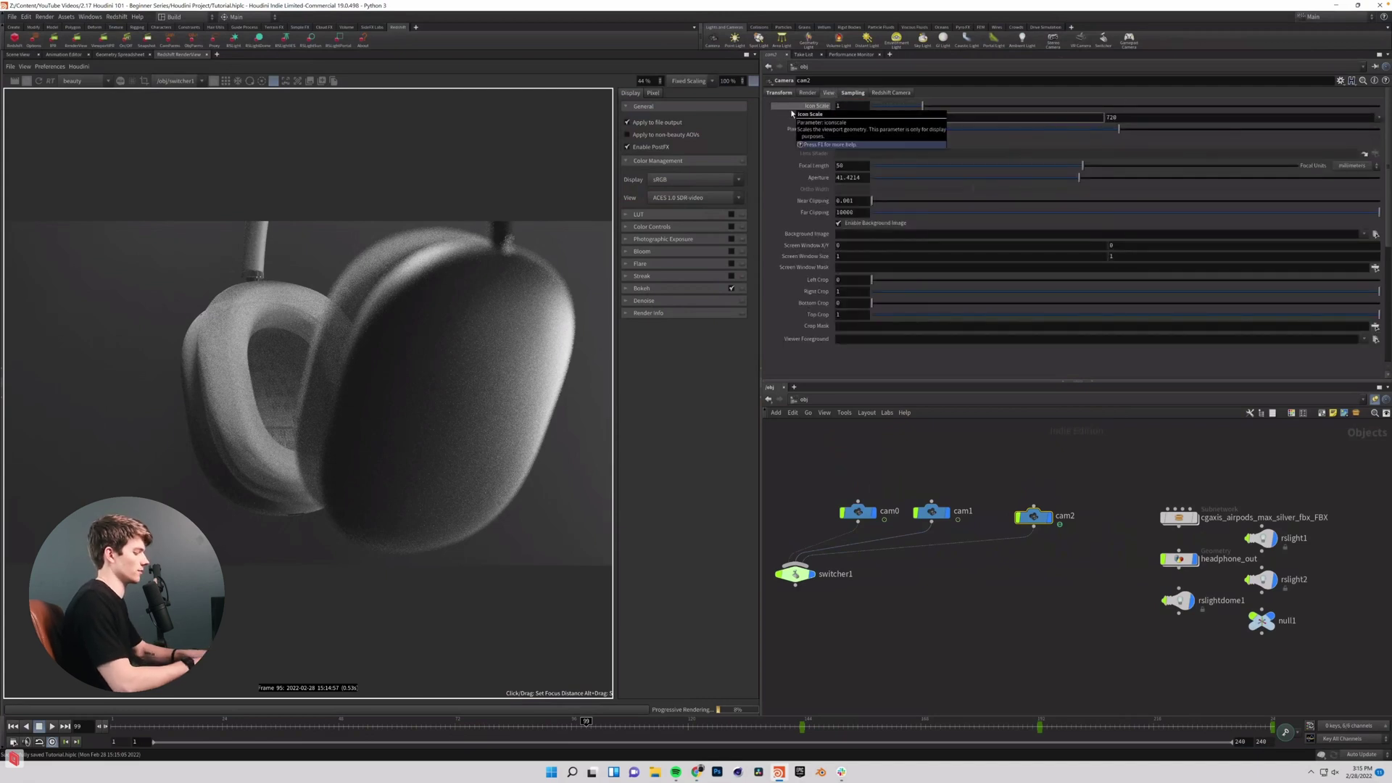
{"action": "key", "text": "Tab"}
{"action": "type", "text": "2"}
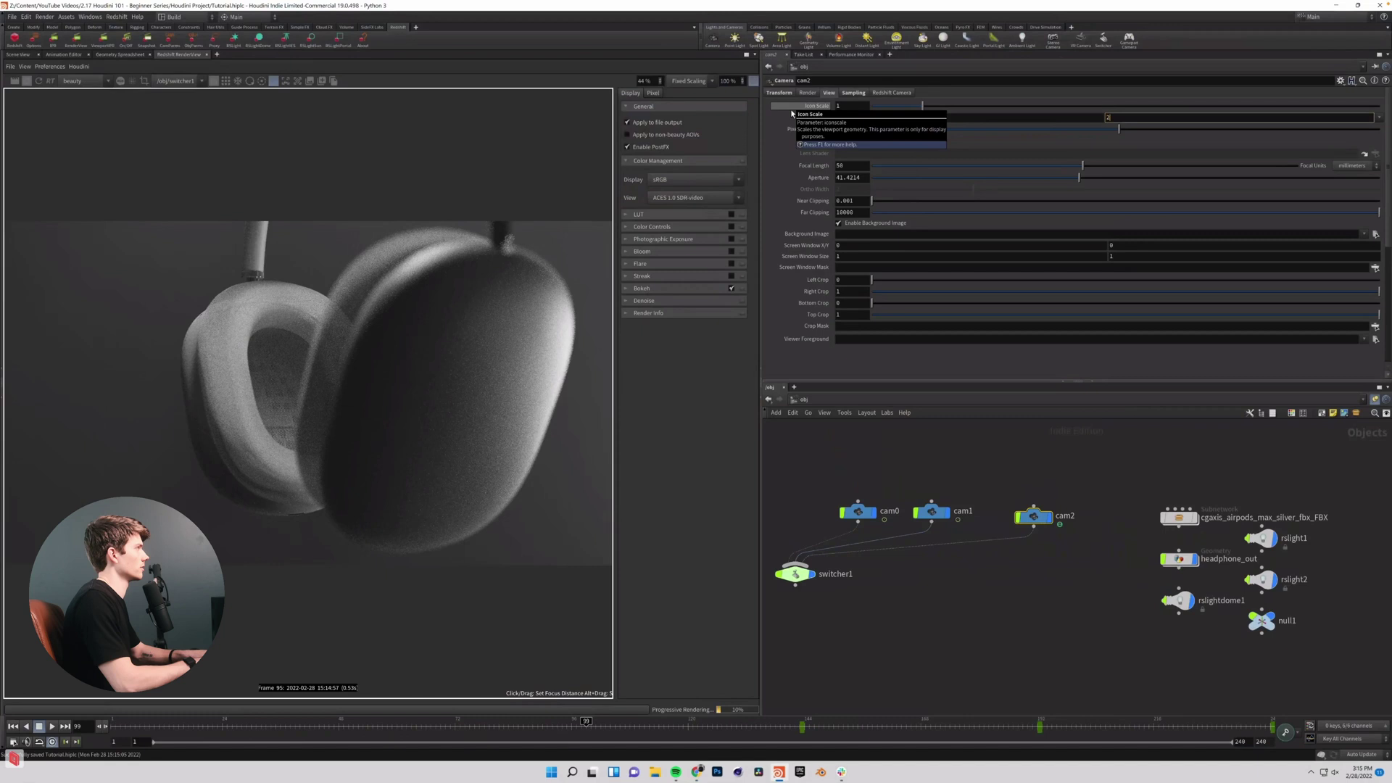
{"action": "key", "text": "Return"}
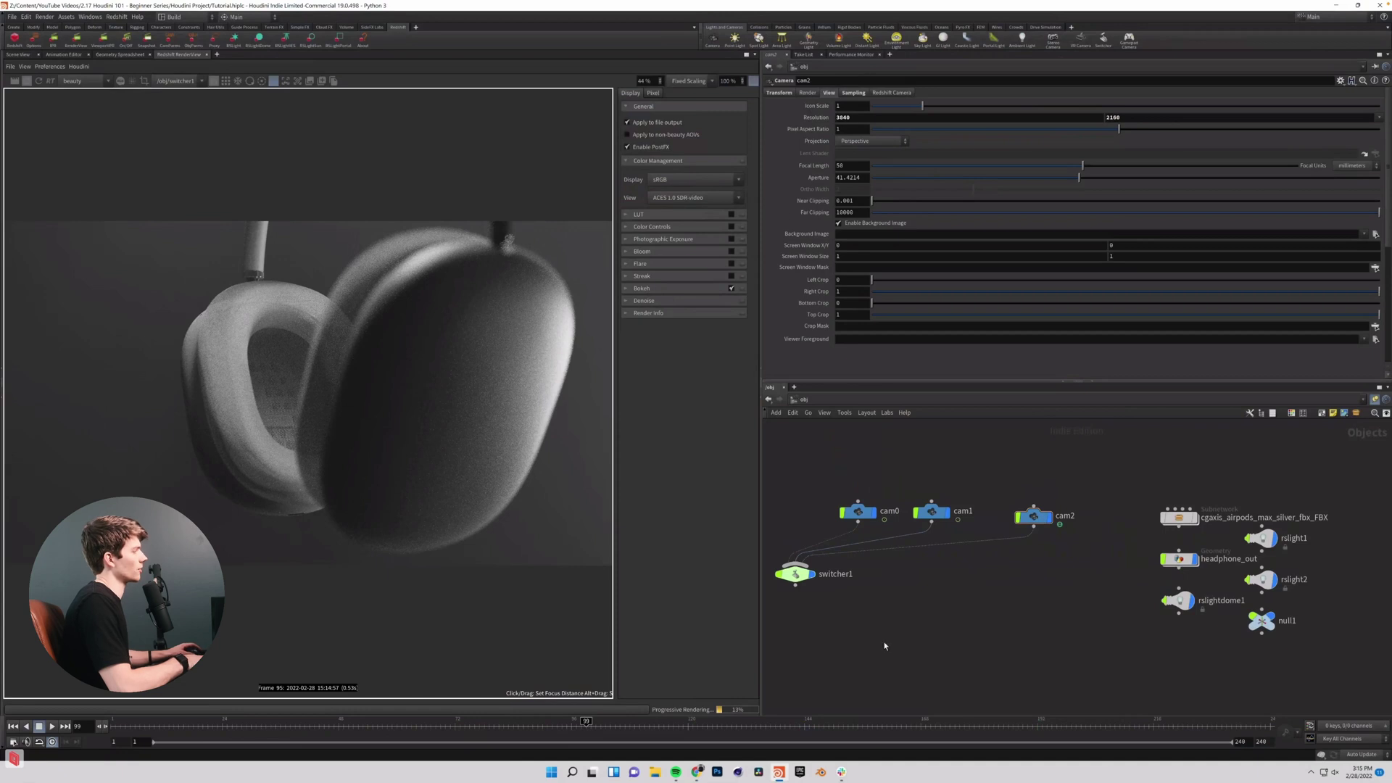
Select and deselect the three cameras, scrub to frame 166, and save the project file.
{"action": "left_click_drag", "start_coordinate": [819, 494], "coordinate": [1066, 536]}
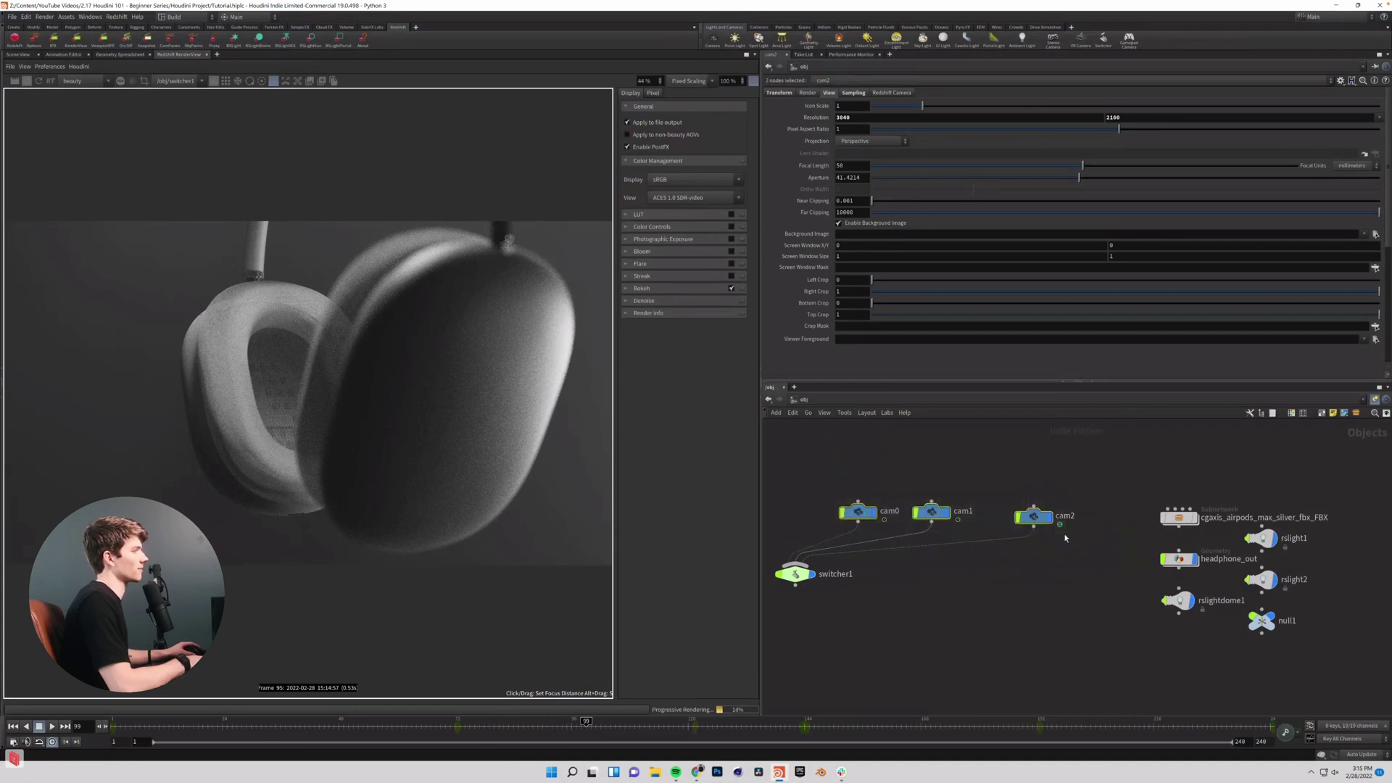
{"action": "left_click", "coordinate": [964, 611]}
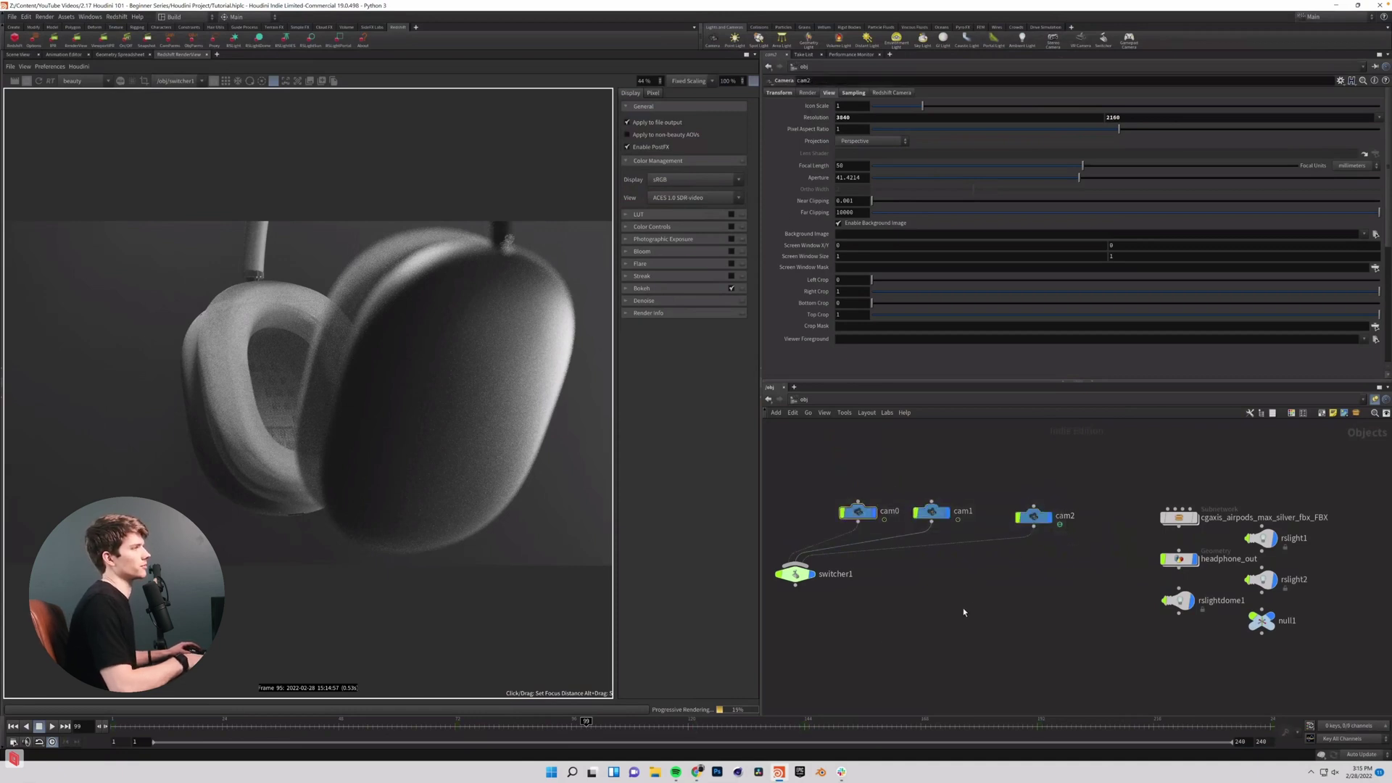
{"action": "left_click_drag", "start_coordinate": [848, 721], "coordinate": [925, 721]}
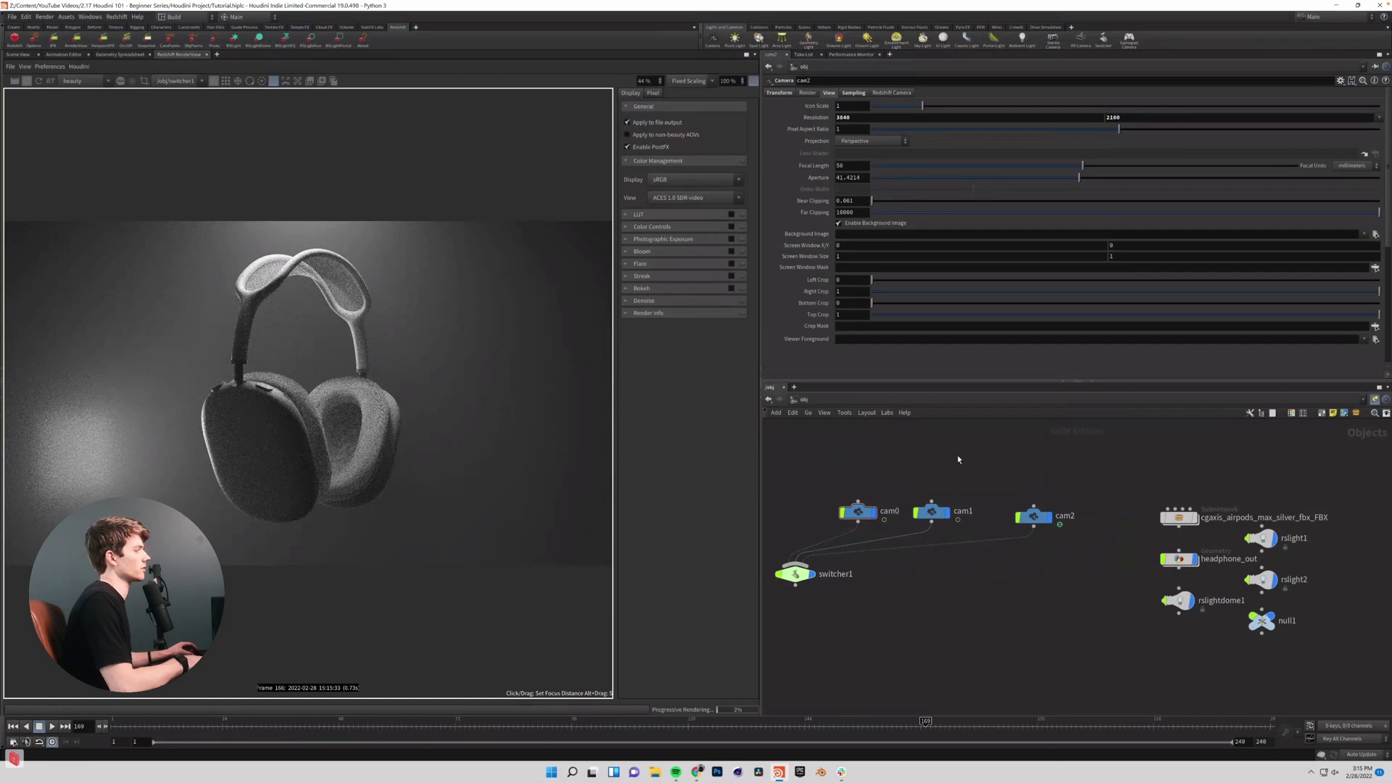
{"action": "key", "text": "ctrl+s"}
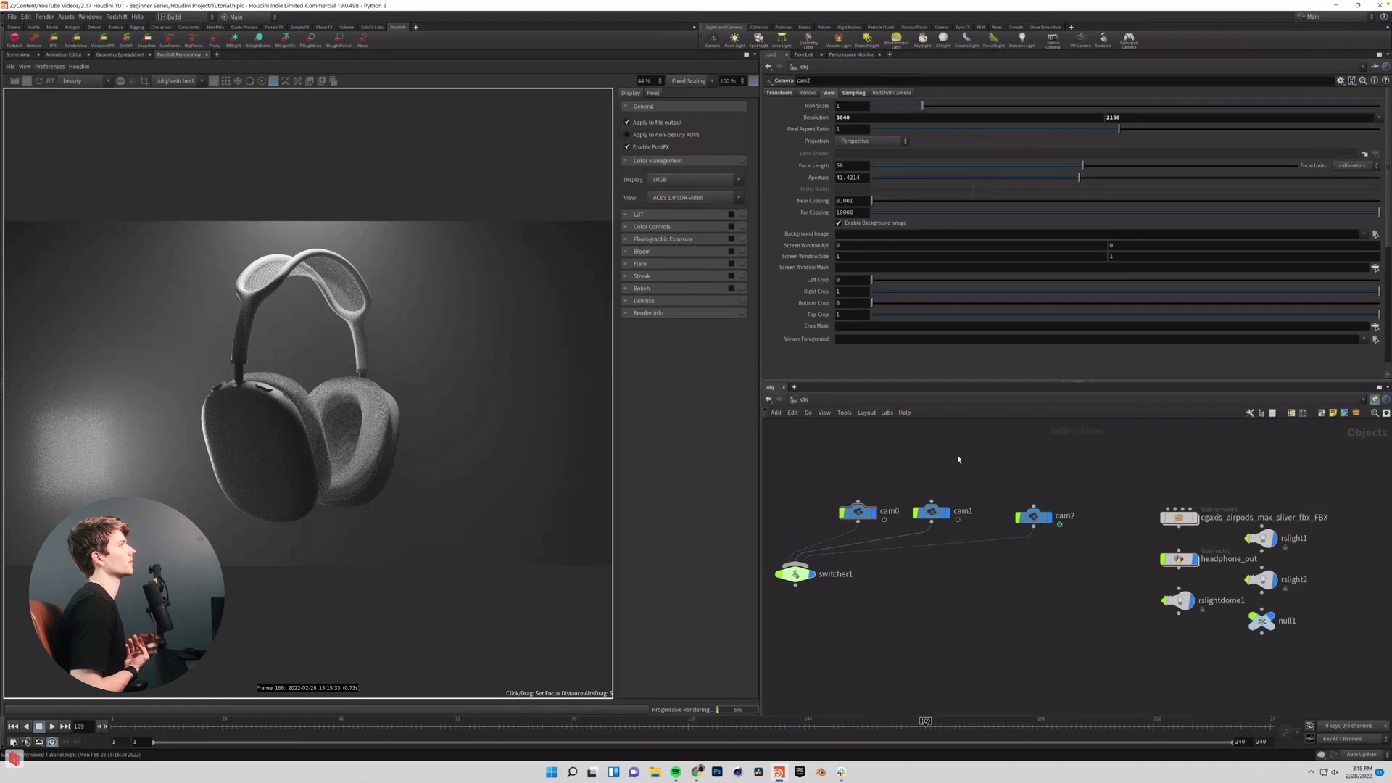
Switch to the out network and reposition the Redshift_ROP1 node.
{"action": "left_click", "coordinate": [800, 401]}
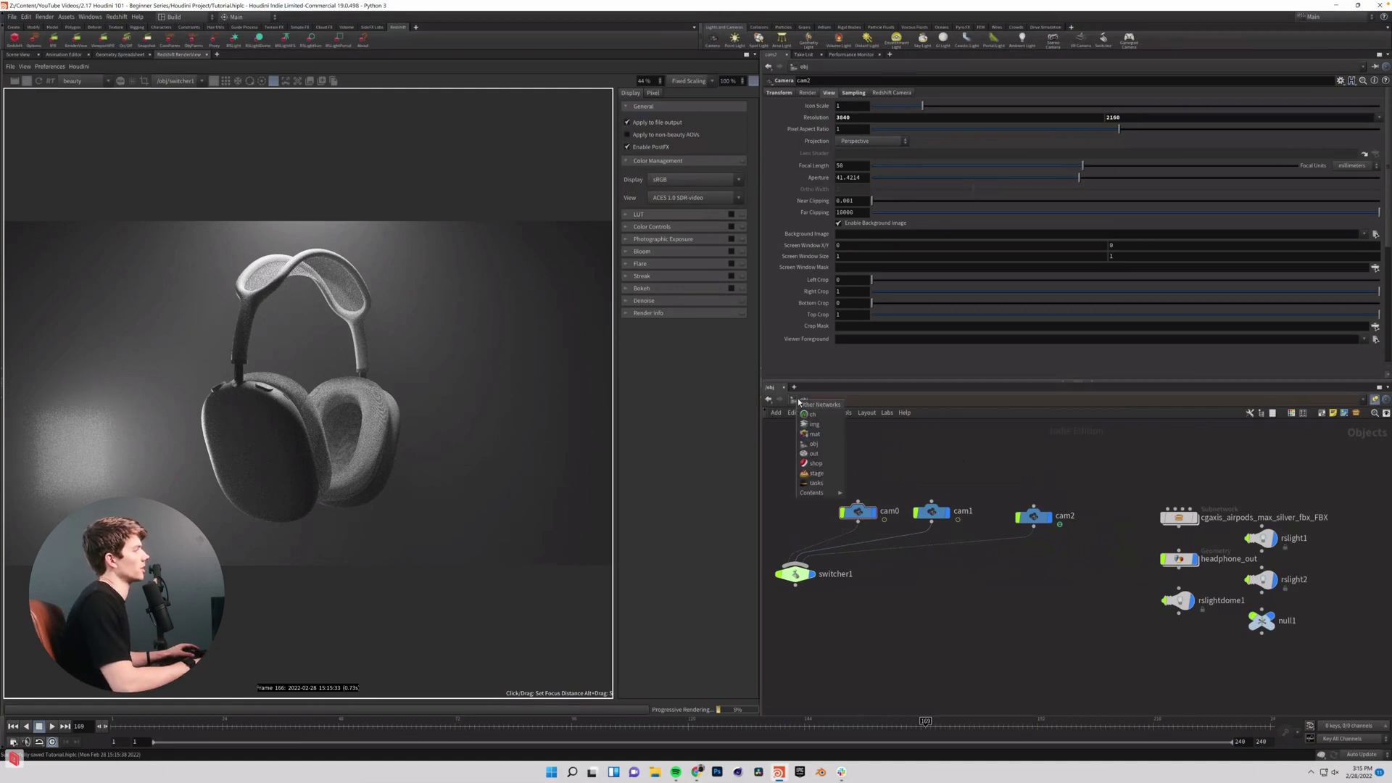
{"action": "left_click", "coordinate": [815, 454]}
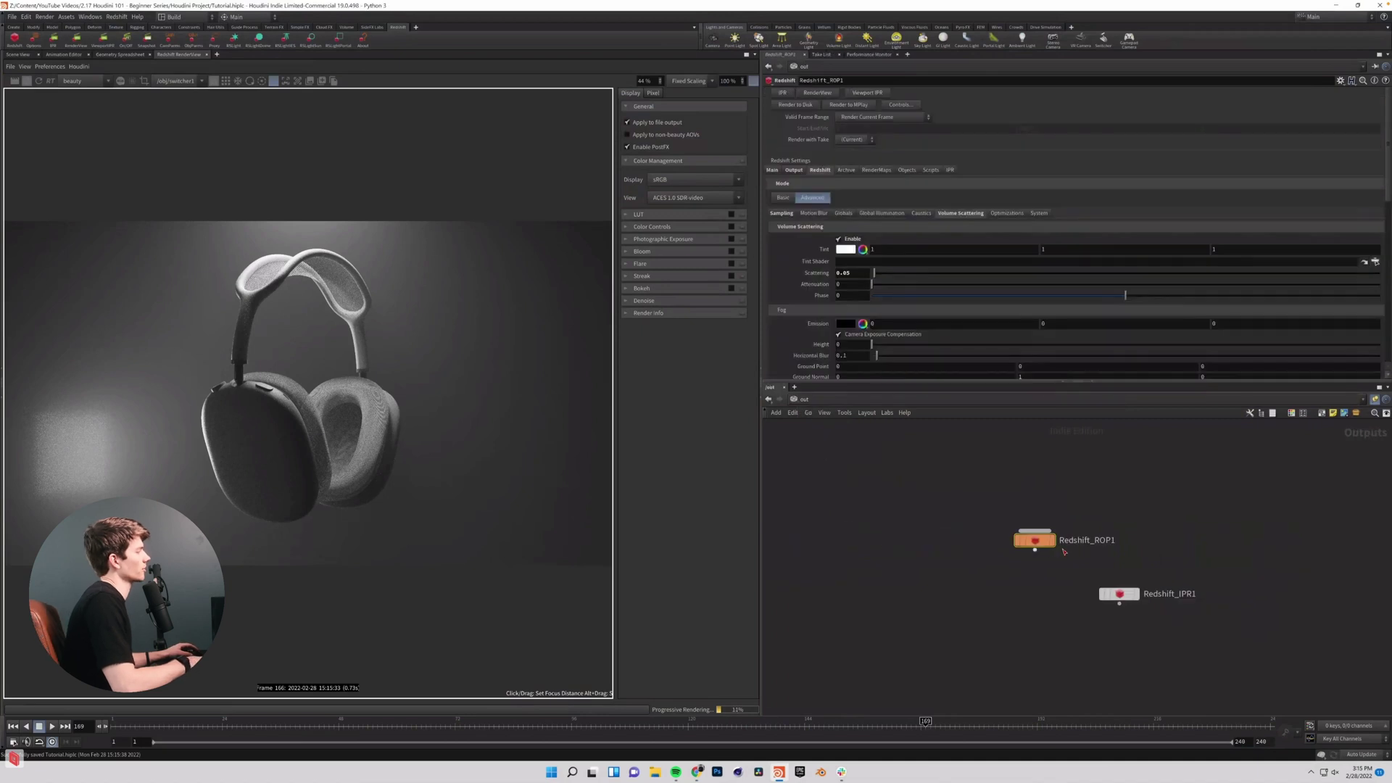
{"action": "left_click_drag", "start_coordinate": [1030, 547], "coordinate": [936, 530]}
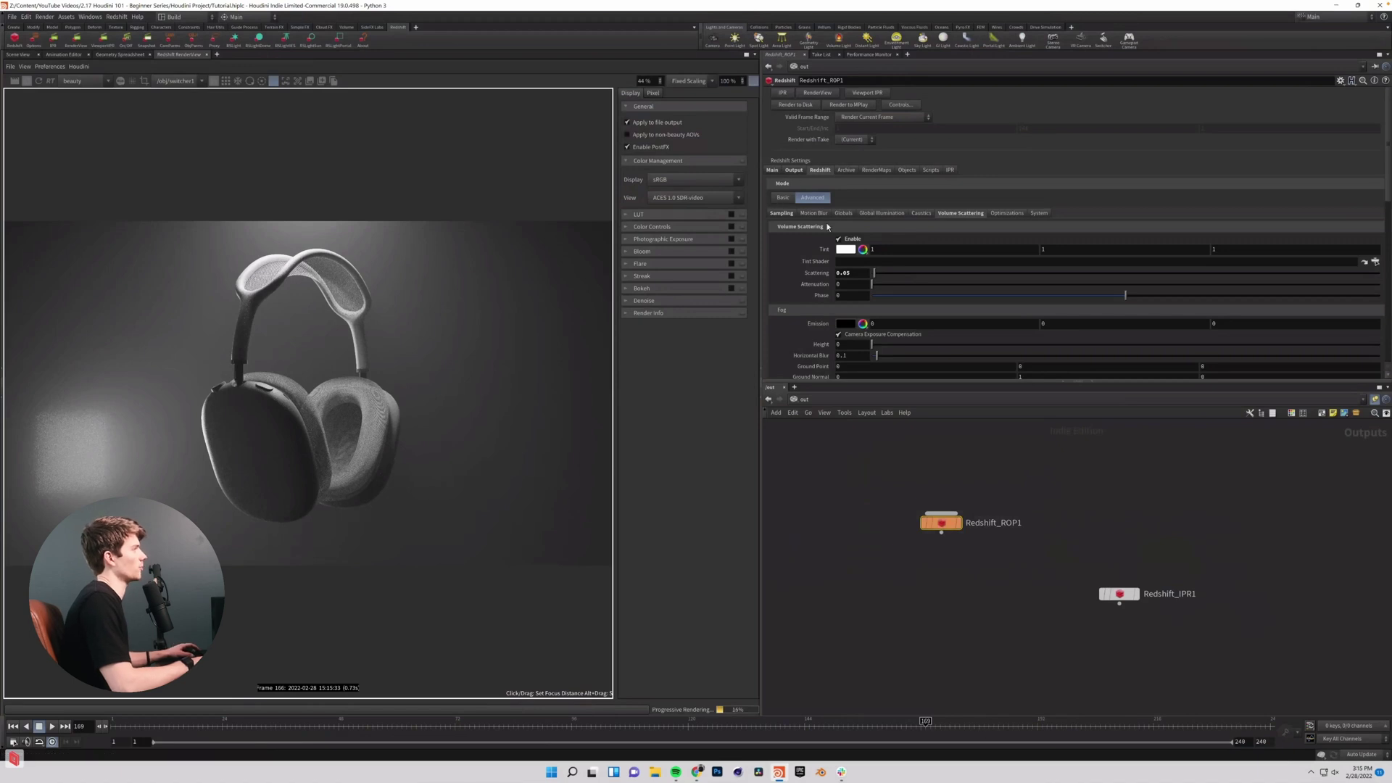
Review Redshift_ROP1's Main settings, then show its Output tab with the JPG 'thumbnail Ep 4' prefix.
{"action": "left_click", "coordinate": [775, 171]}
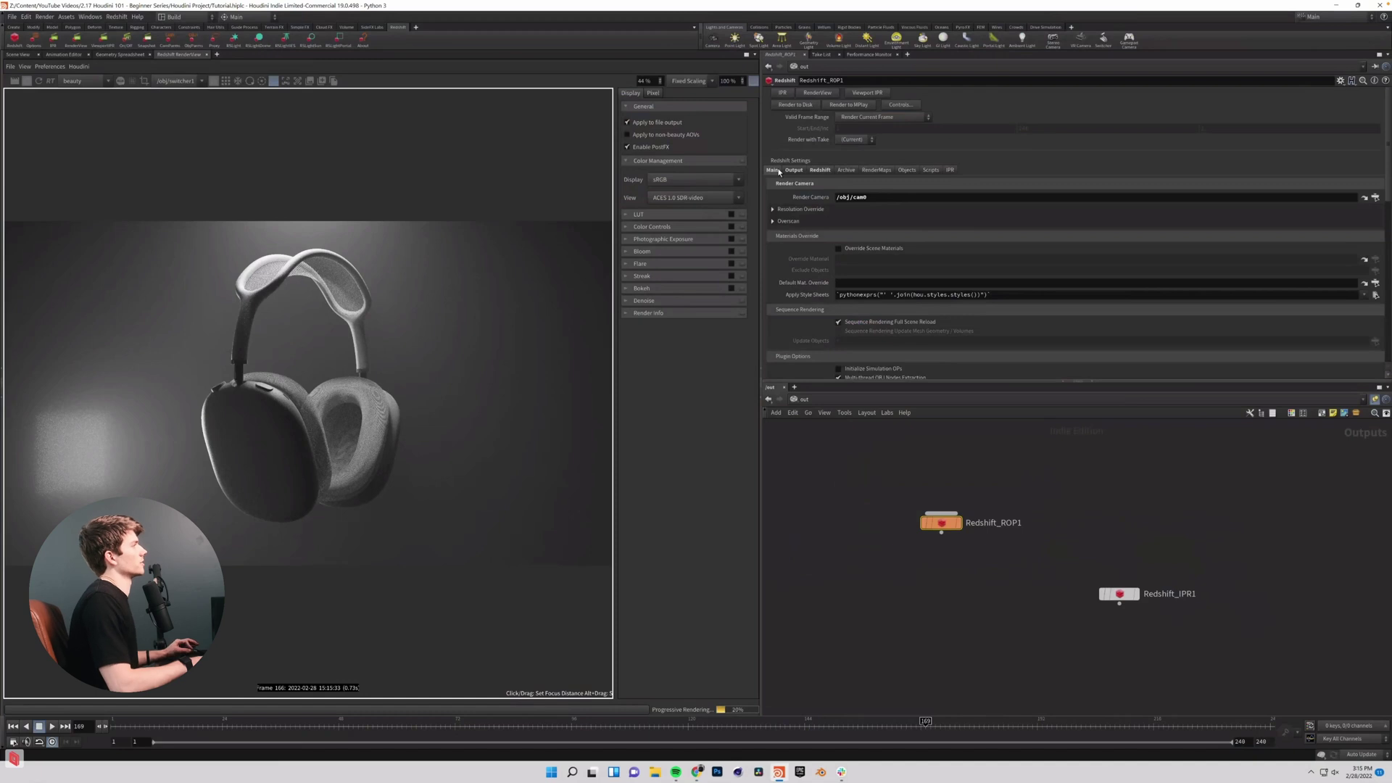
{"action": "left_click", "coordinate": [793, 170]}
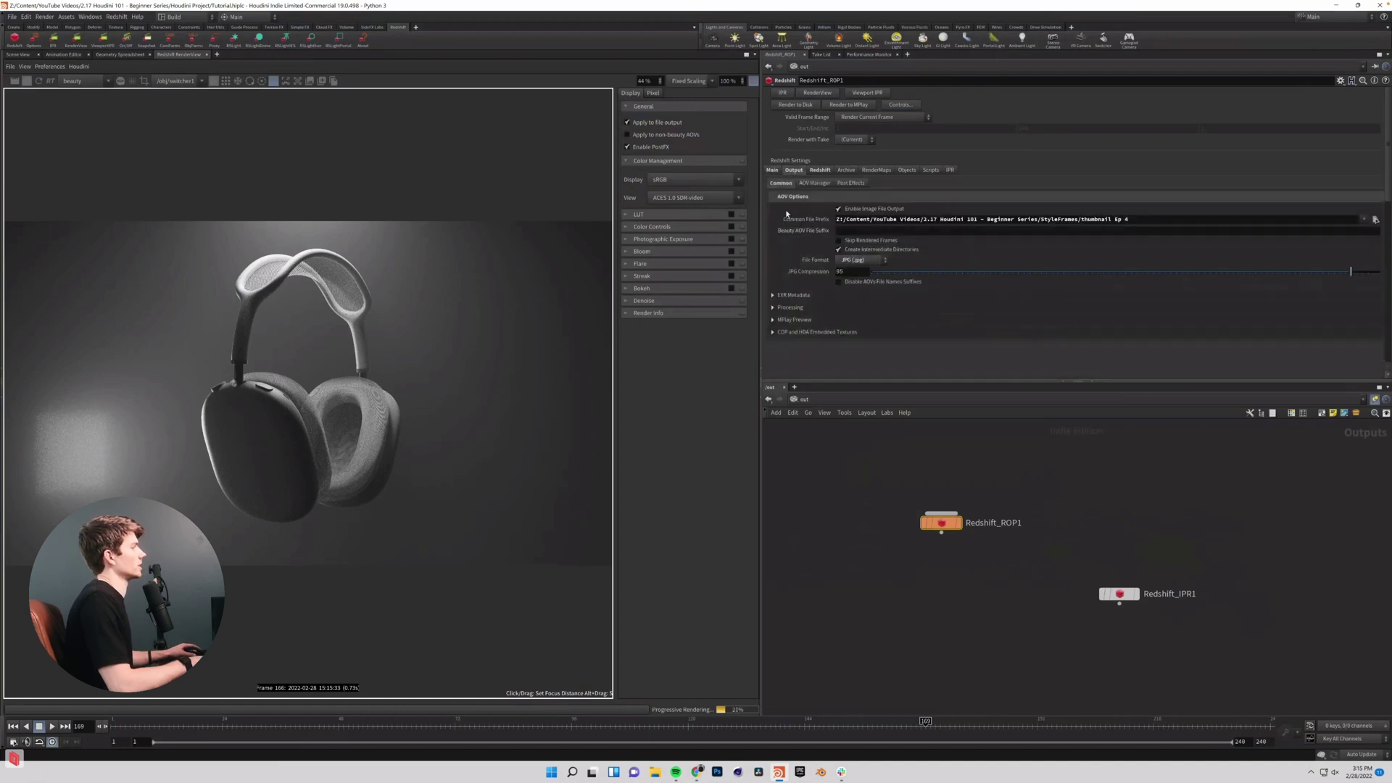
{"action": "left_click", "coordinate": [772, 171]}
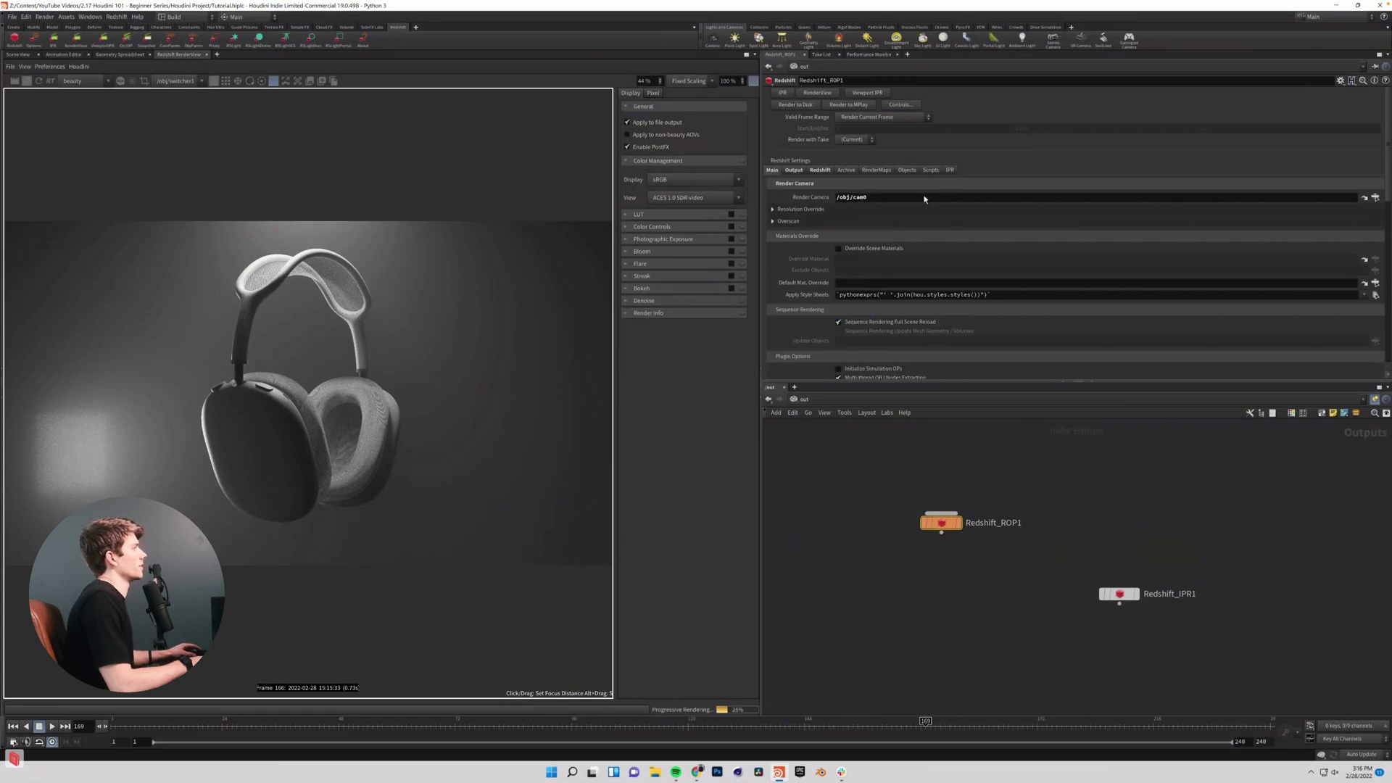
{"action": "scroll", "coordinate": [1389, 216], "scroll_direction": "down", "scroll_amount": 3}
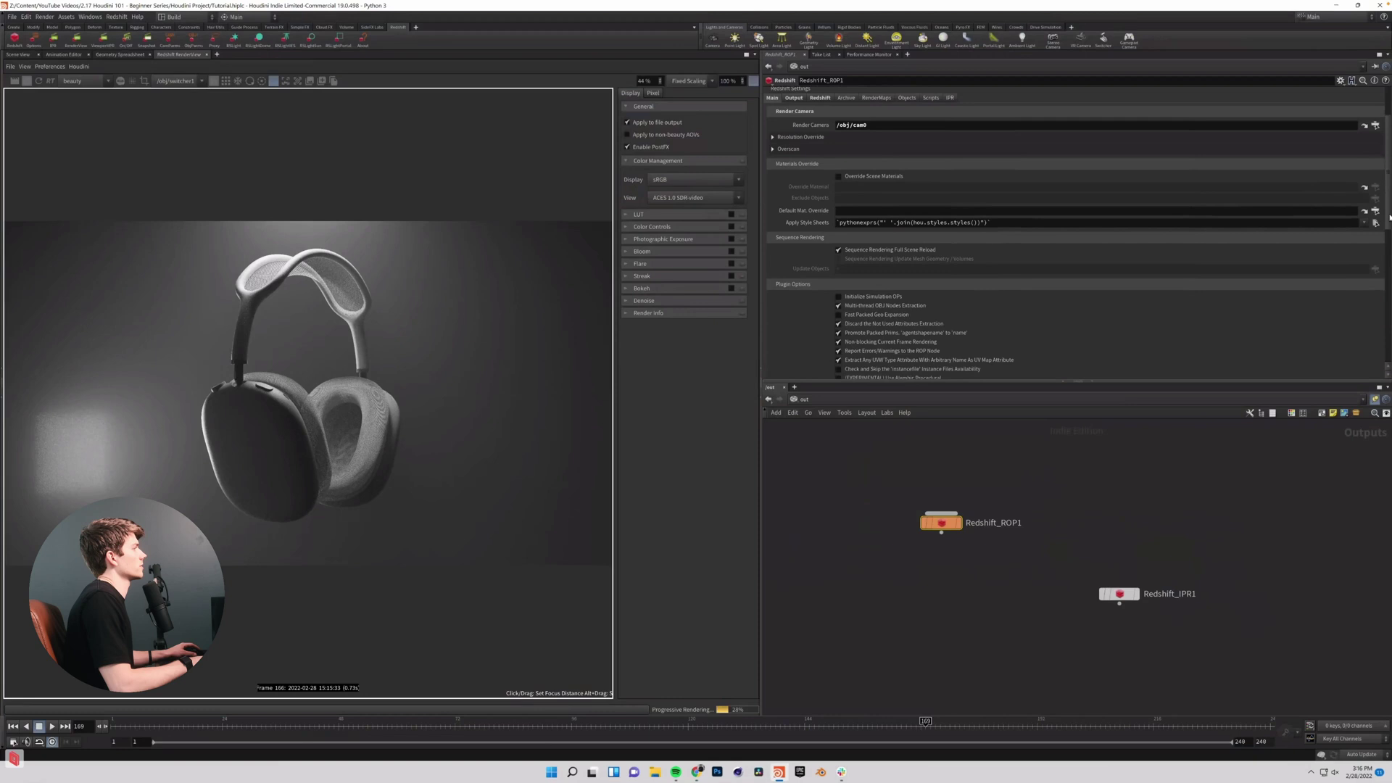
{"action": "scroll", "coordinate": [1389, 216], "scroll_direction": "down", "scroll_amount": 5}
{"action": "scroll", "coordinate": [1369, 179], "scroll_direction": "up", "scroll_amount": 8}
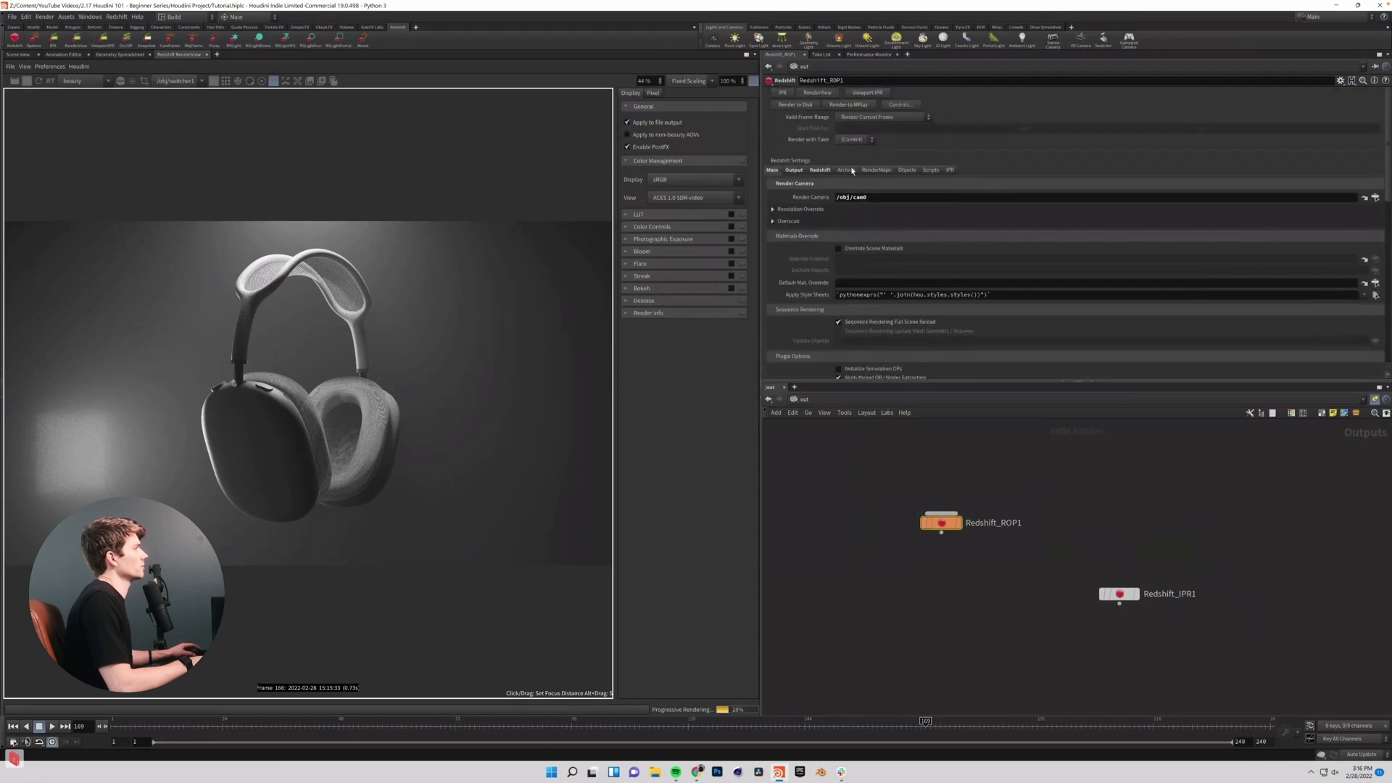
{"action": "left_click", "coordinate": [793, 171]}
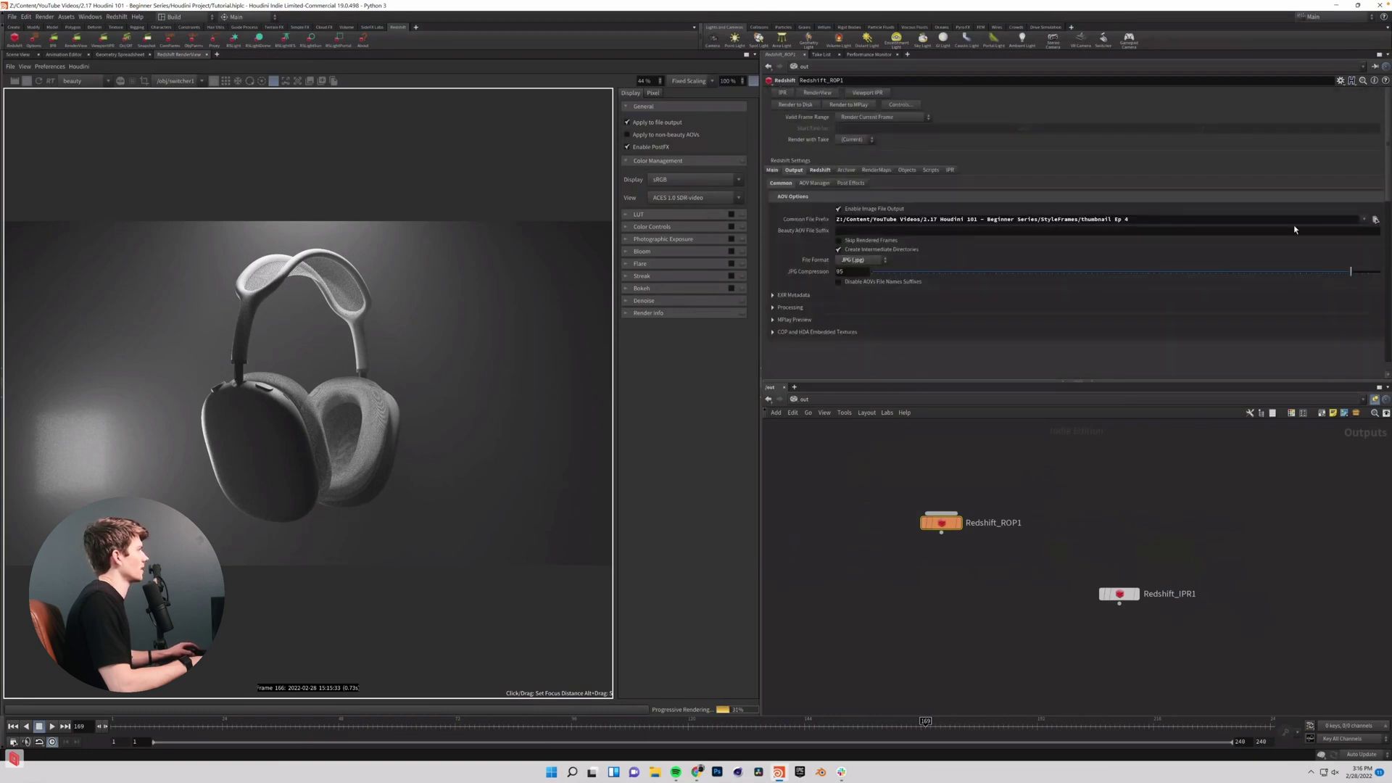
Open the Common File Prefix chooser and browse to the 2.17 Houdini 101 Exports folder.
{"action": "left_click", "coordinate": [1374, 221]}
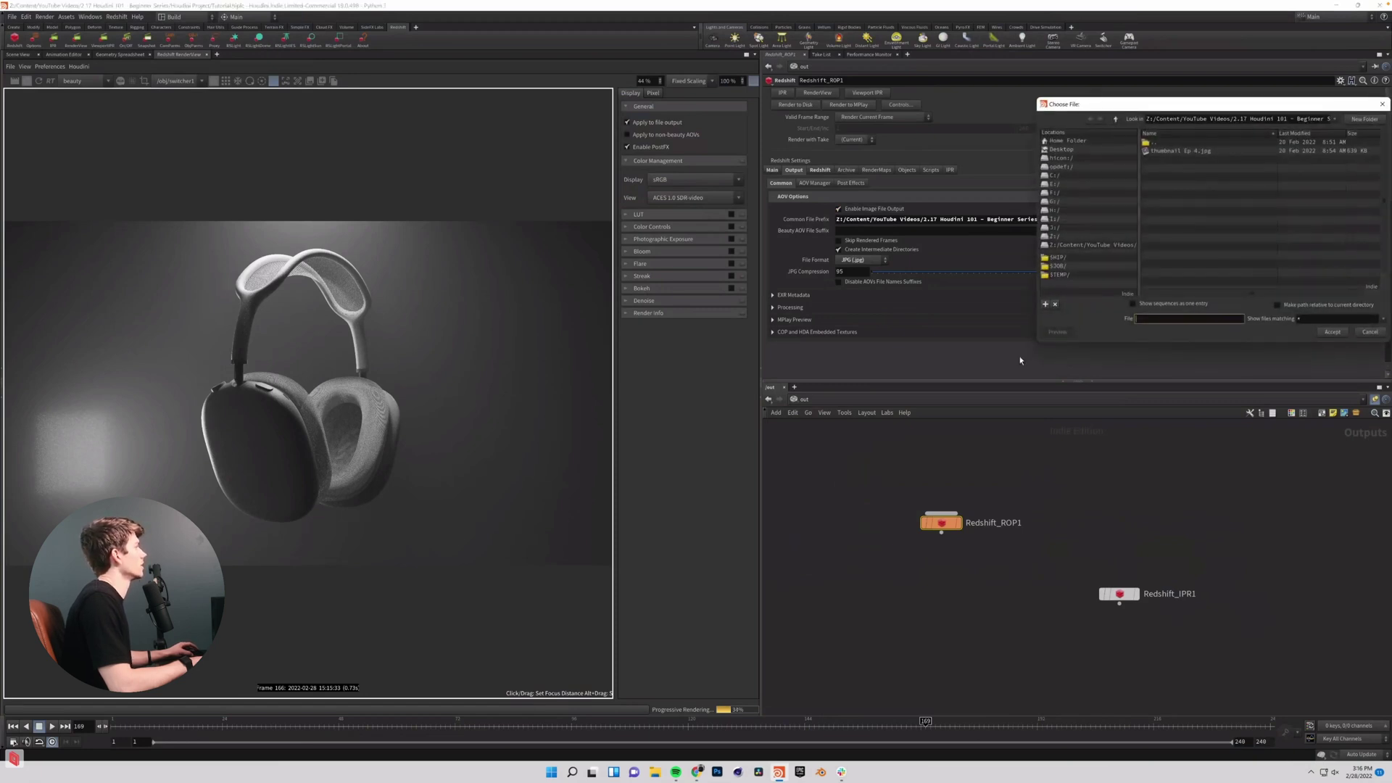
{"action": "left_click_drag", "start_coordinate": [1038, 342], "coordinate": [870, 432]}
{"action": "left_click_drag", "start_coordinate": [1121, 103], "coordinate": [895, 175]}
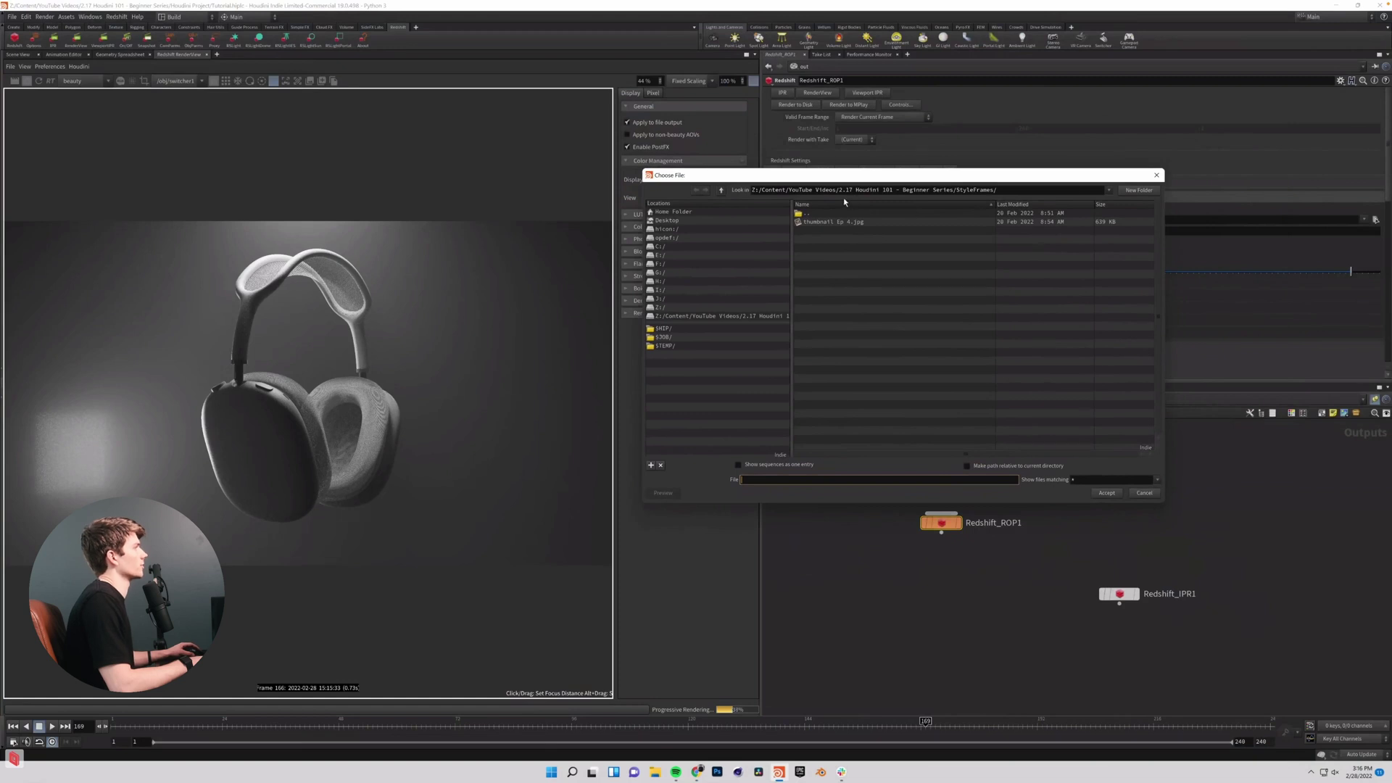
{"action": "left_click", "coordinate": [661, 307]}
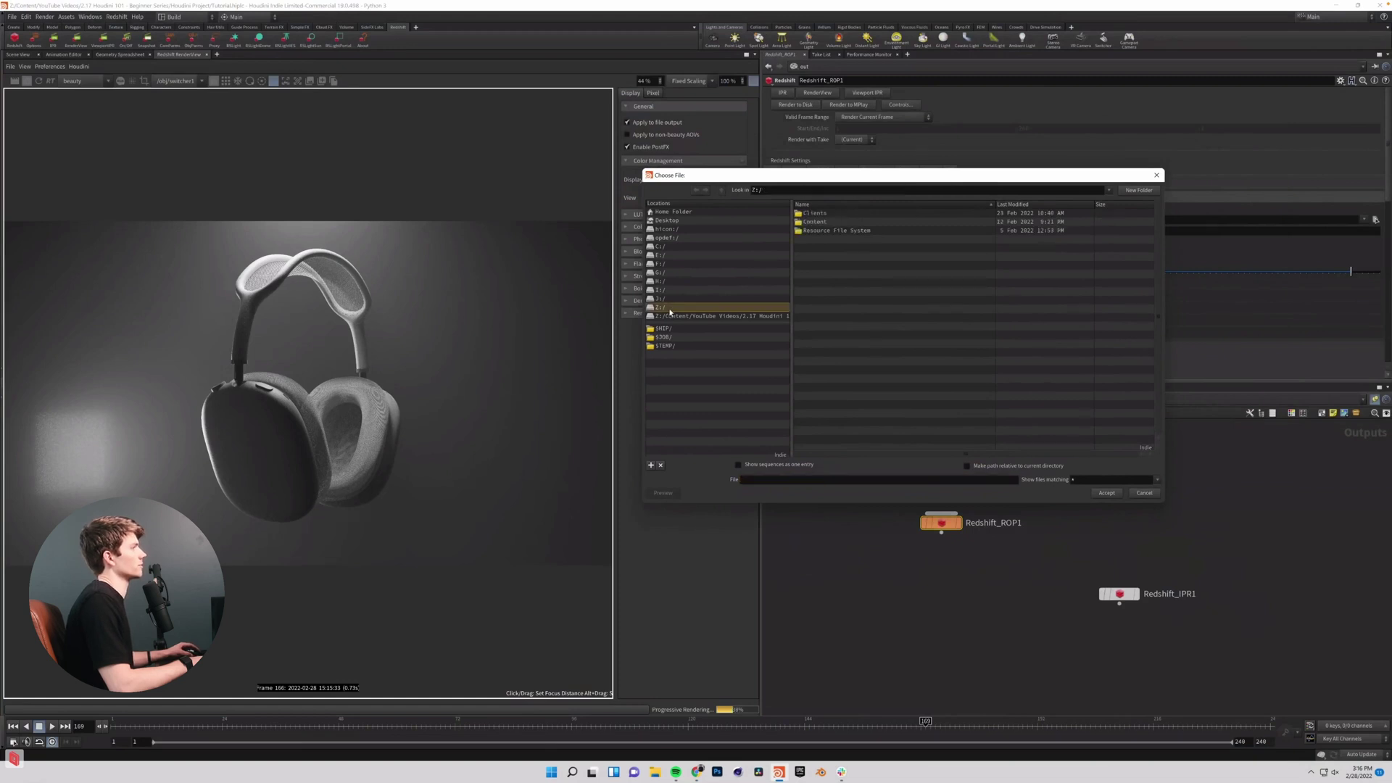
{"action": "double_click", "coordinate": [845, 222]}
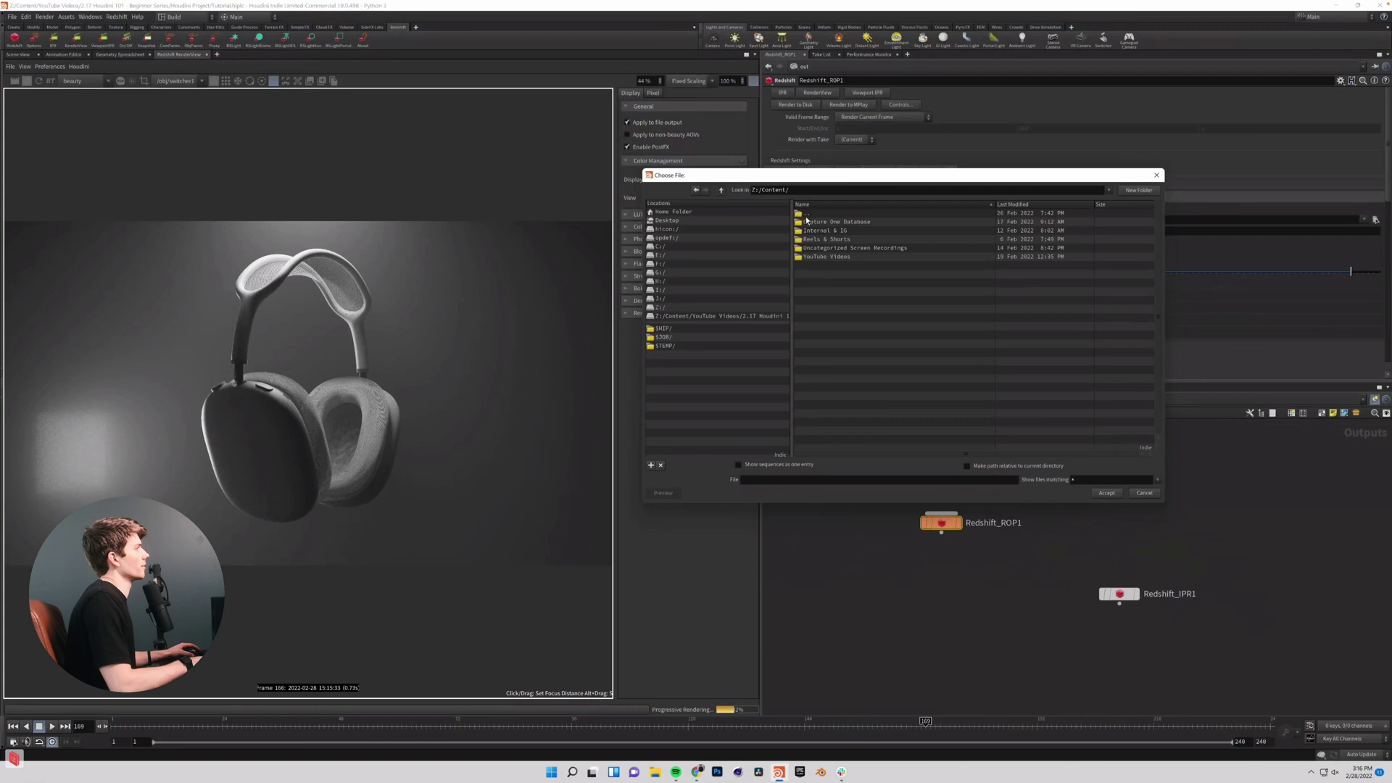
{"action": "left_click", "coordinate": [700, 192]}
{"action": "double_click", "coordinate": [827, 221]}
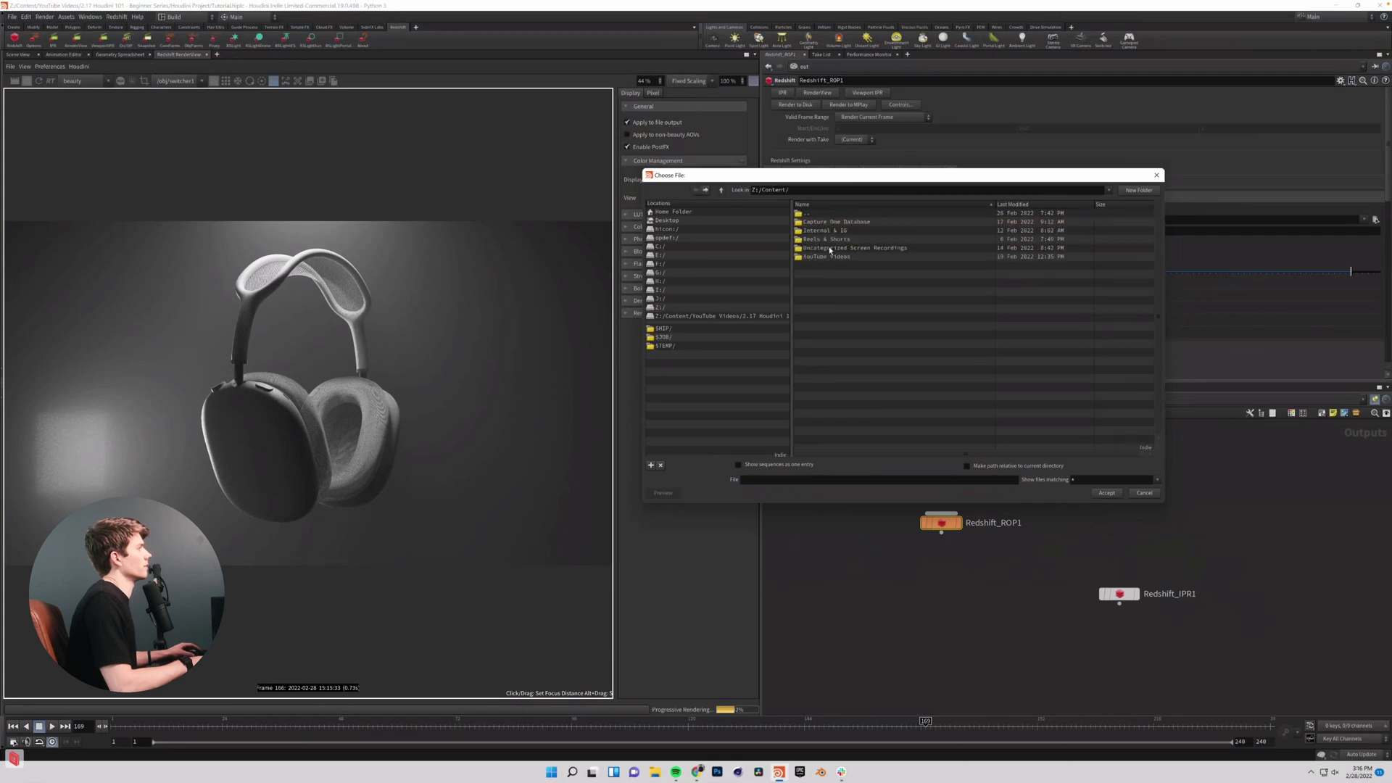
{"action": "double_click", "coordinate": [827, 257]}
{"action": "double_click", "coordinate": [842, 275]}
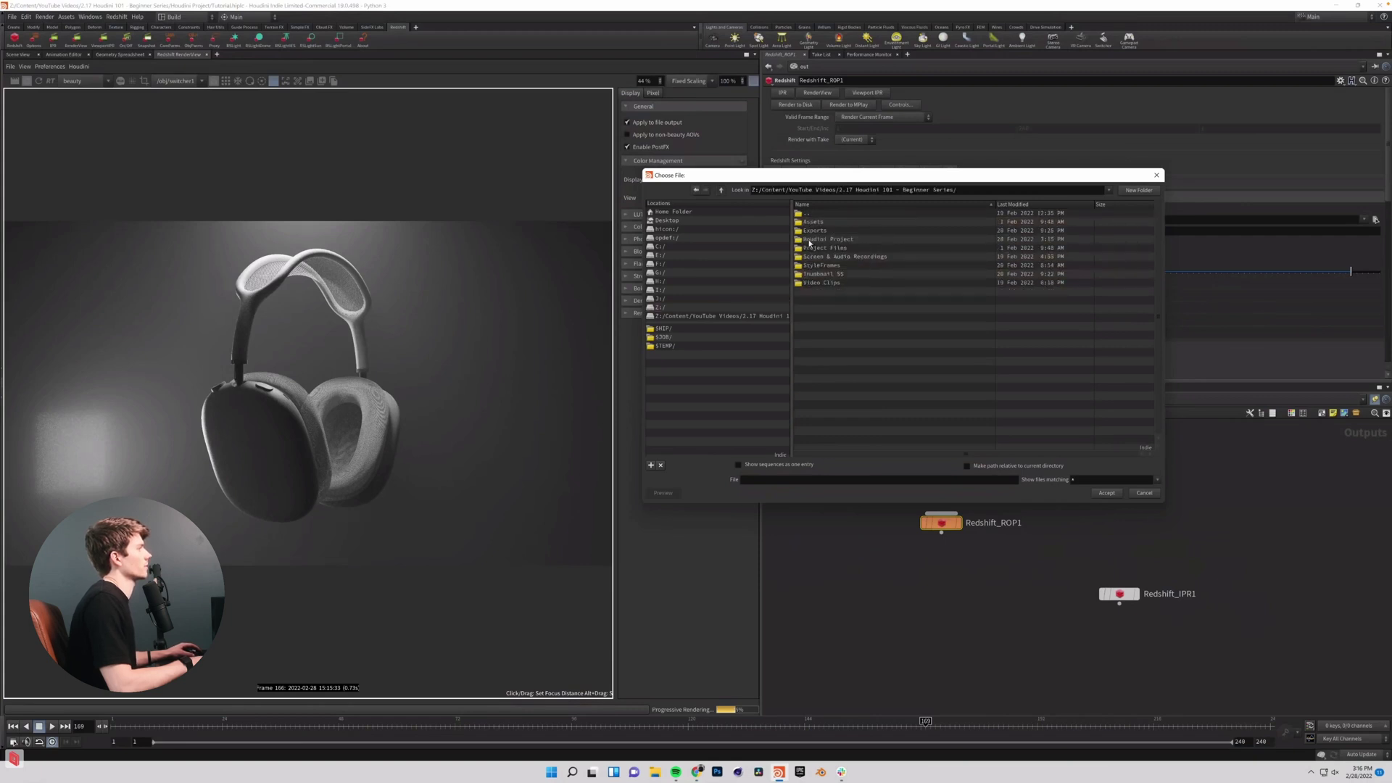
{"action": "double_click", "coordinate": [826, 232]}
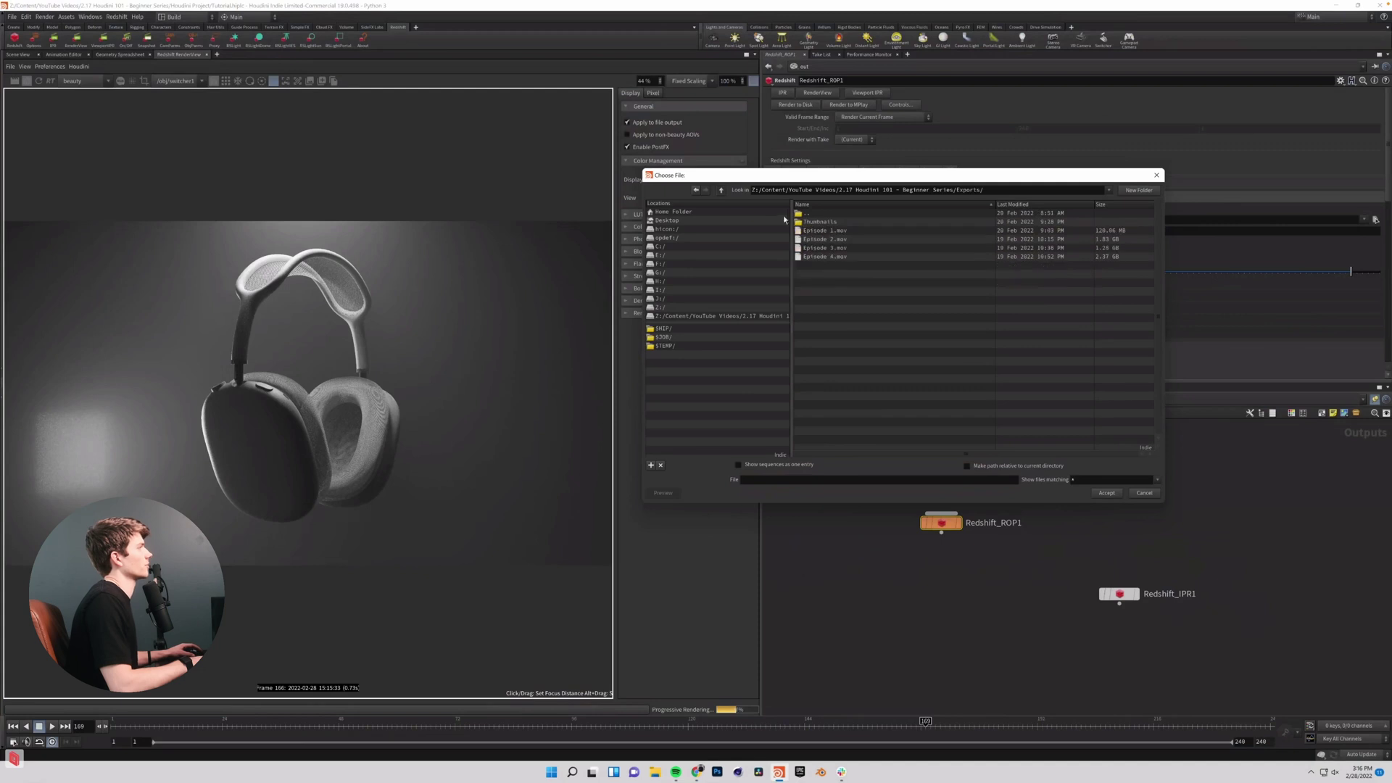
Create a 'Rendered_Animation_Frame' folder in Exports and start entering the output file name.
{"action": "right_click", "coordinate": [876, 329]}
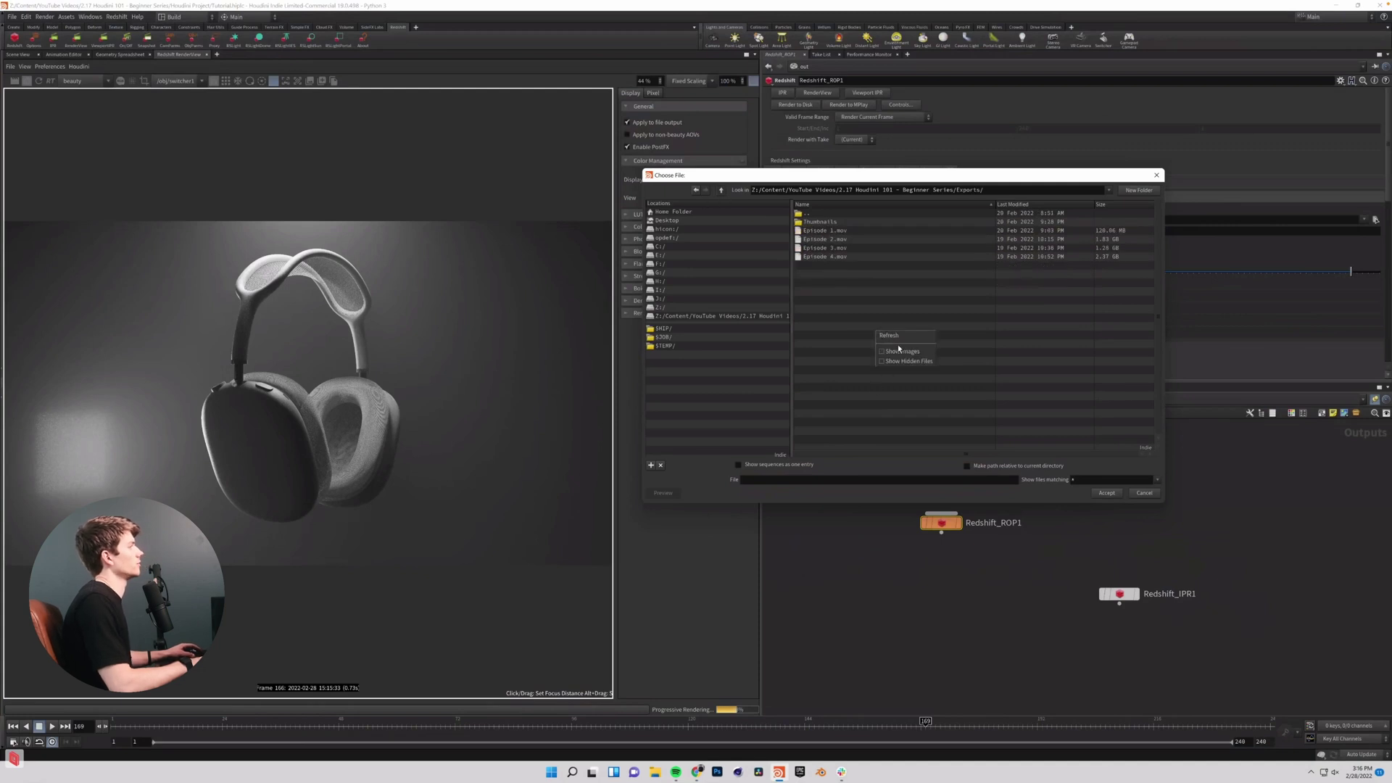
{"action": "left_click", "coordinate": [906, 360]}
{"action": "left_click", "coordinate": [1137, 190]}
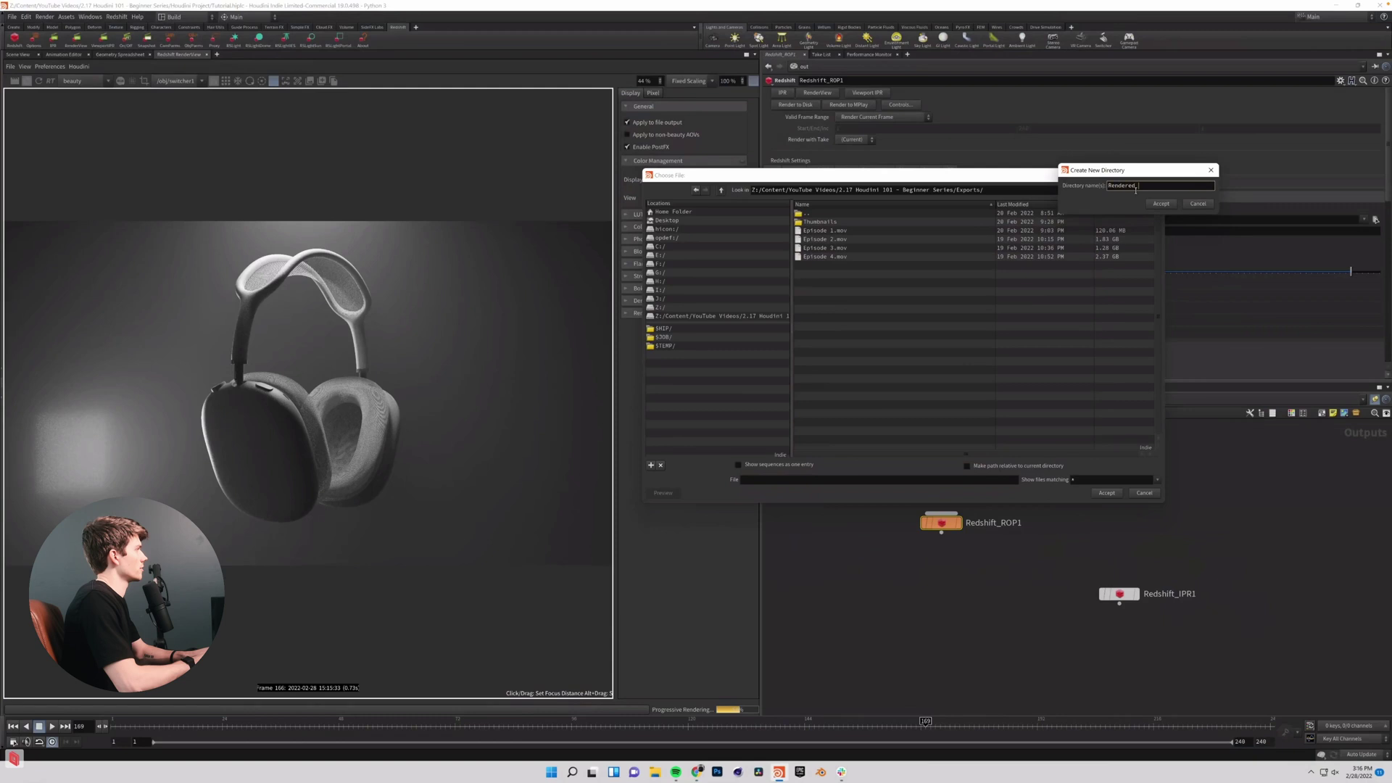
{"action": "type", "text": "Rendered_Animation_Frame"}
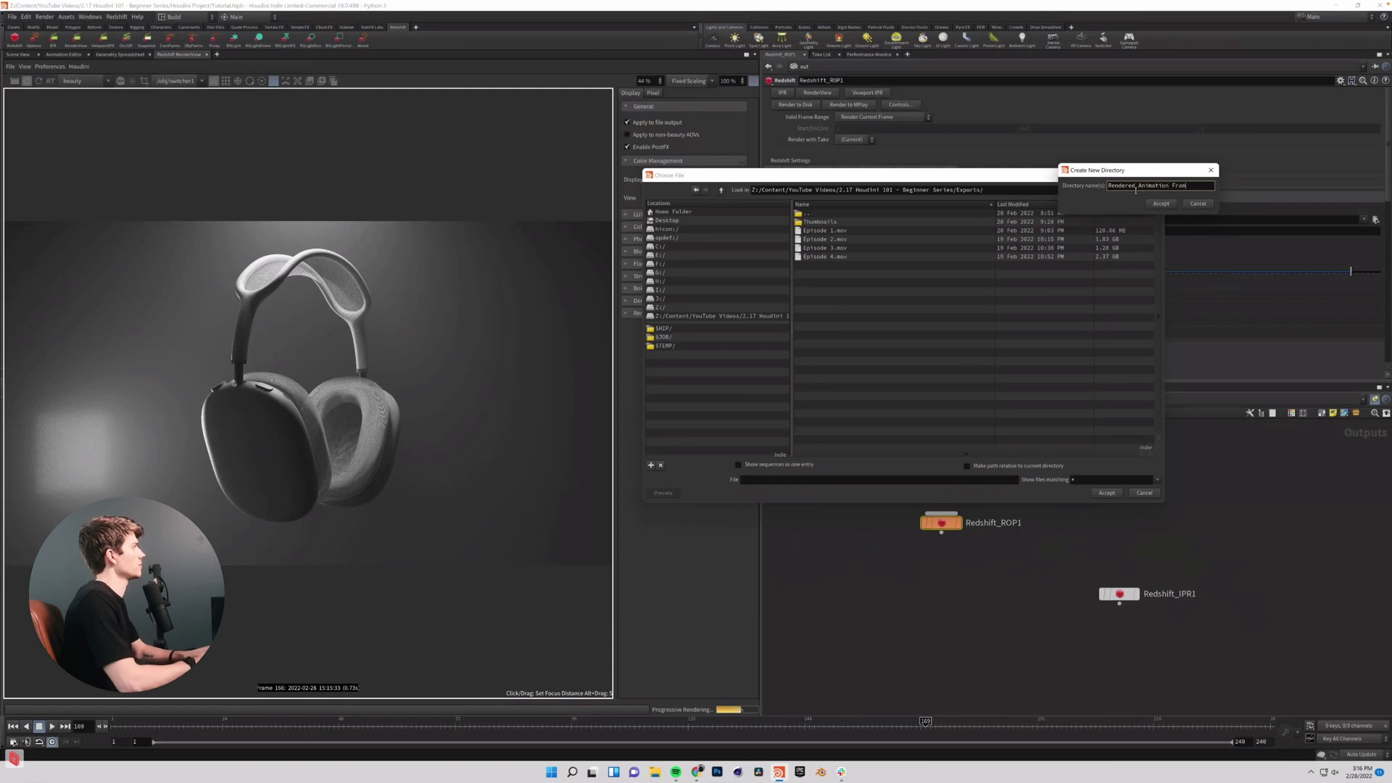
{"action": "key", "text": "Return"}
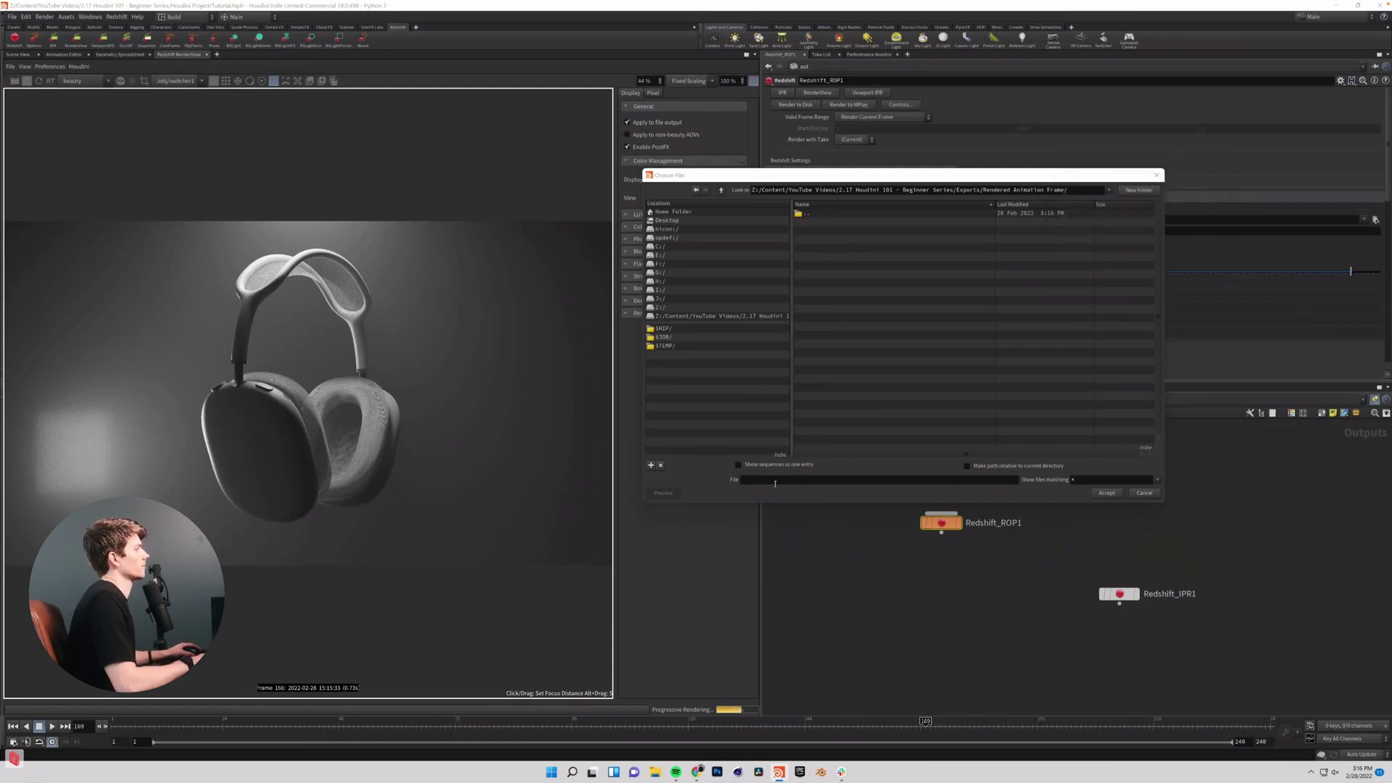
{"action": "left_click", "coordinate": [775, 481]}
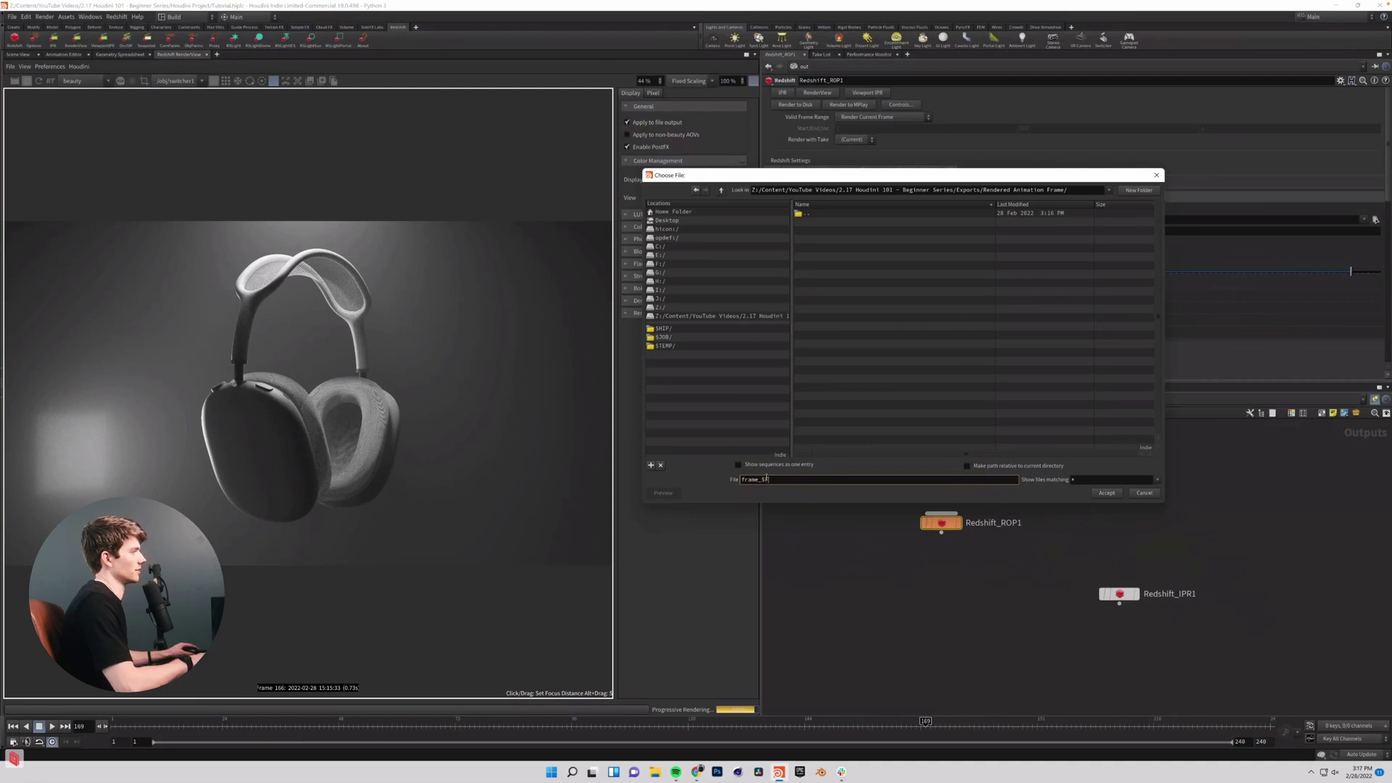
Accept the output path and set the image format to PNG.
{"action": "left_click", "coordinate": [1105, 493]}
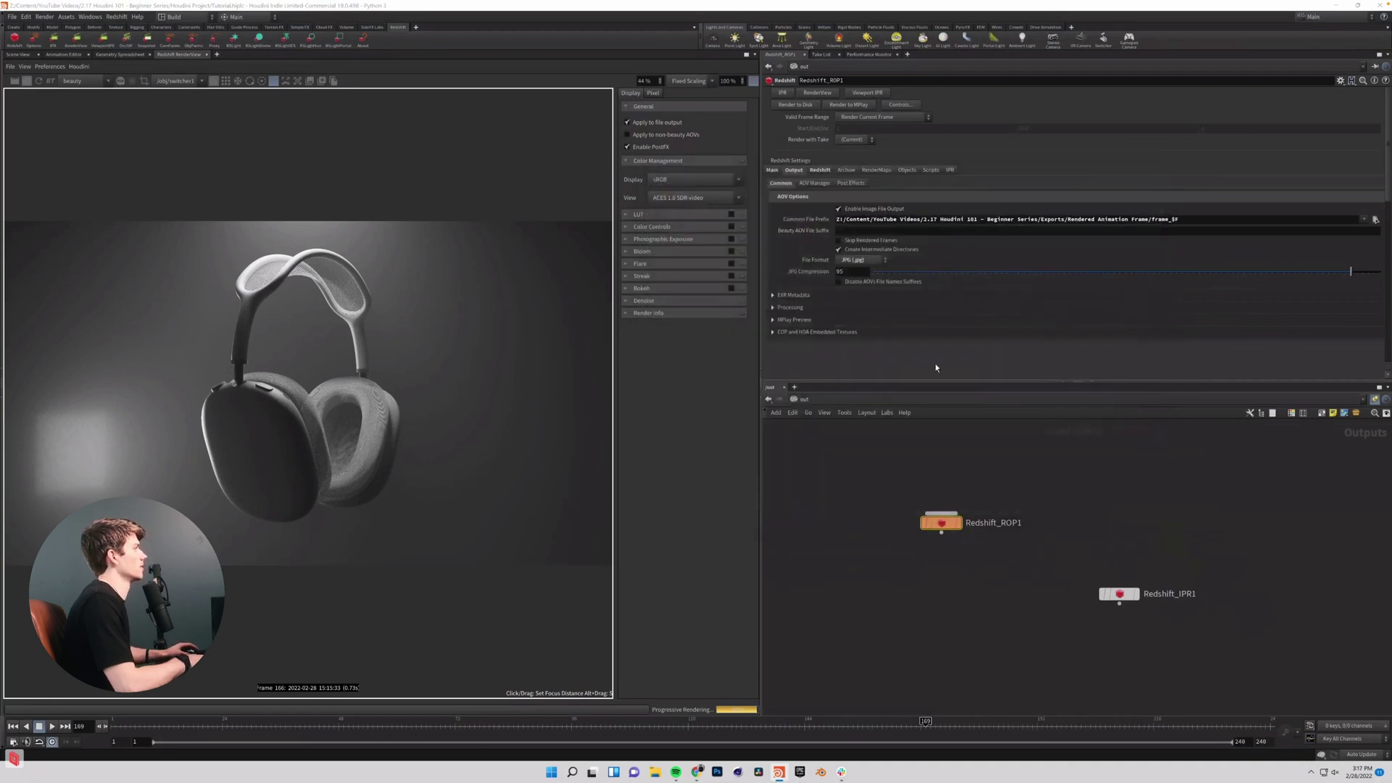
{"action": "left_click", "coordinate": [855, 259]}
{"action": "left_click", "coordinate": [862, 299]}
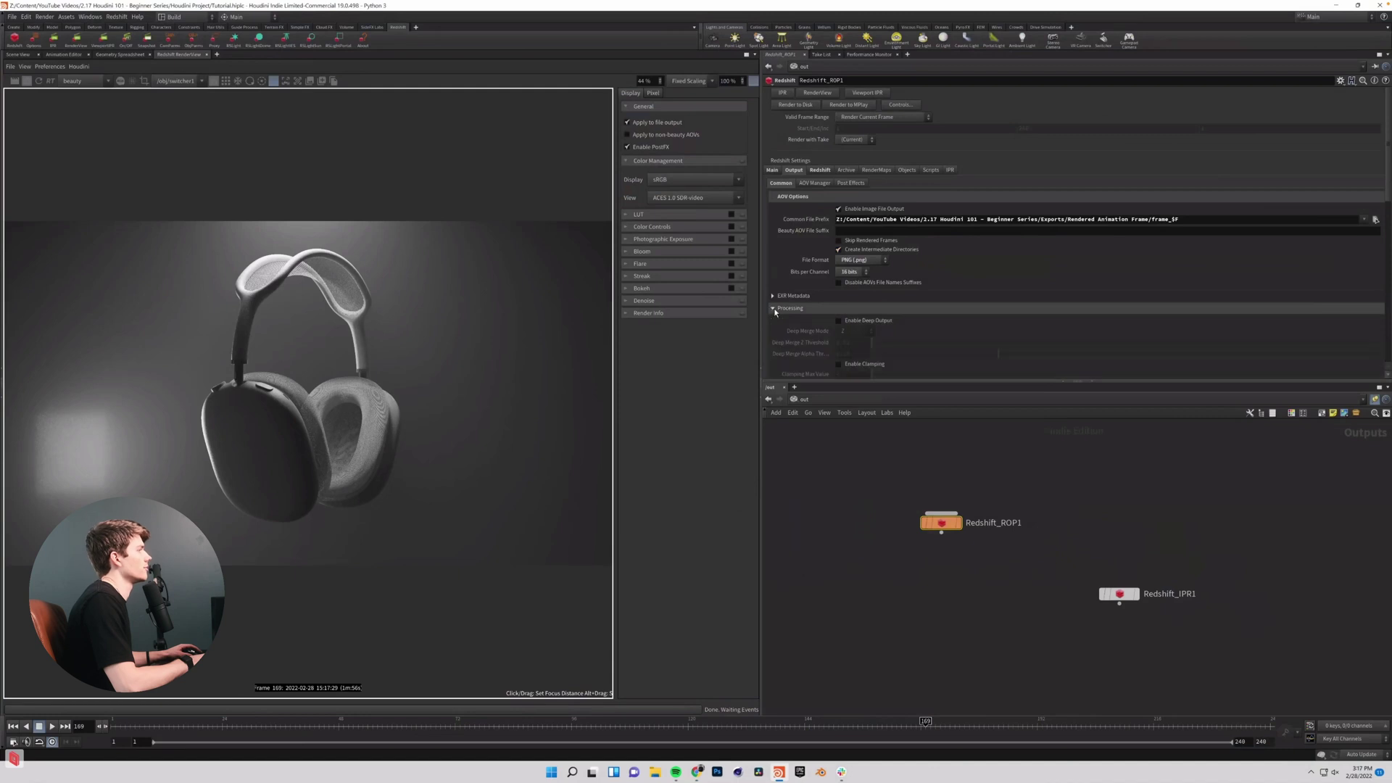
Enable motion blur in Redshift_ROP1's Redshift settings.
{"action": "left_click", "coordinate": [821, 170]}
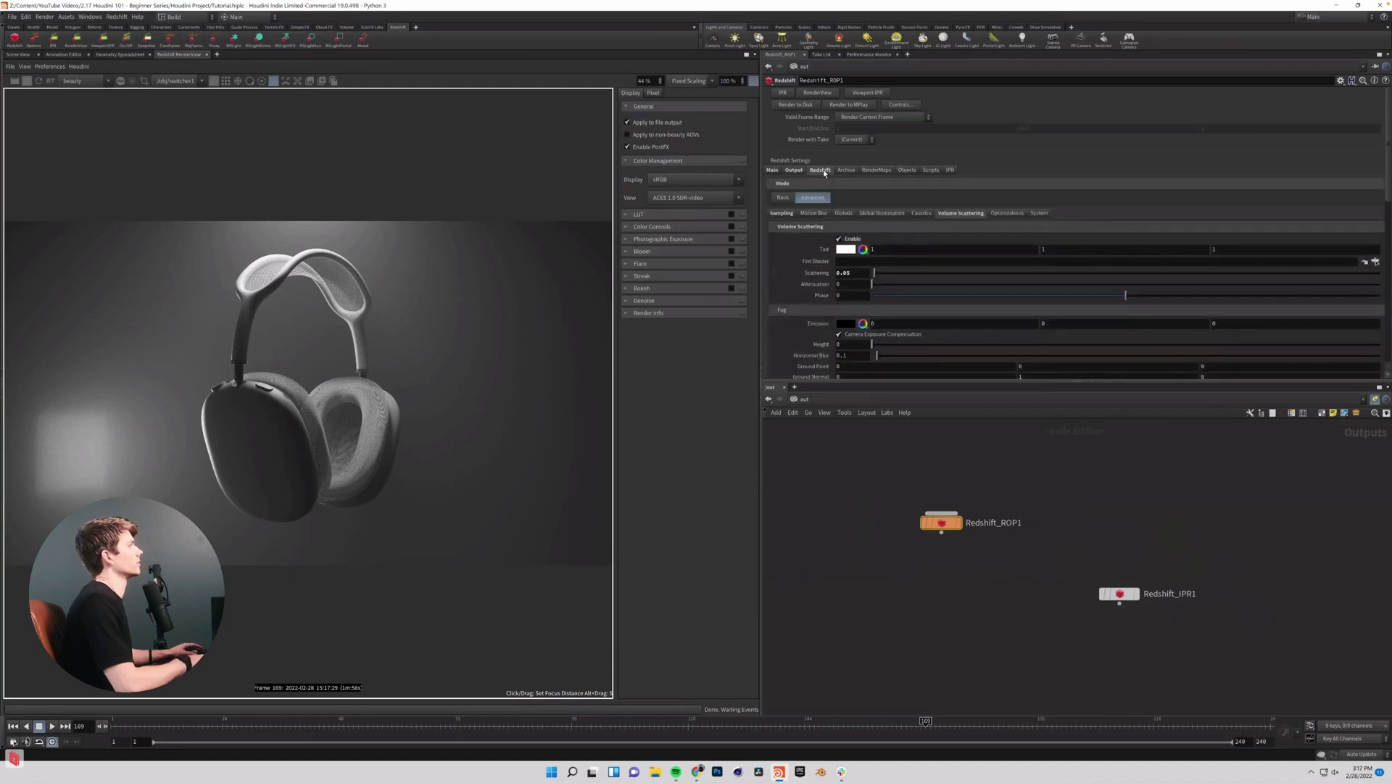
{"action": "left_click", "coordinate": [814, 213]}
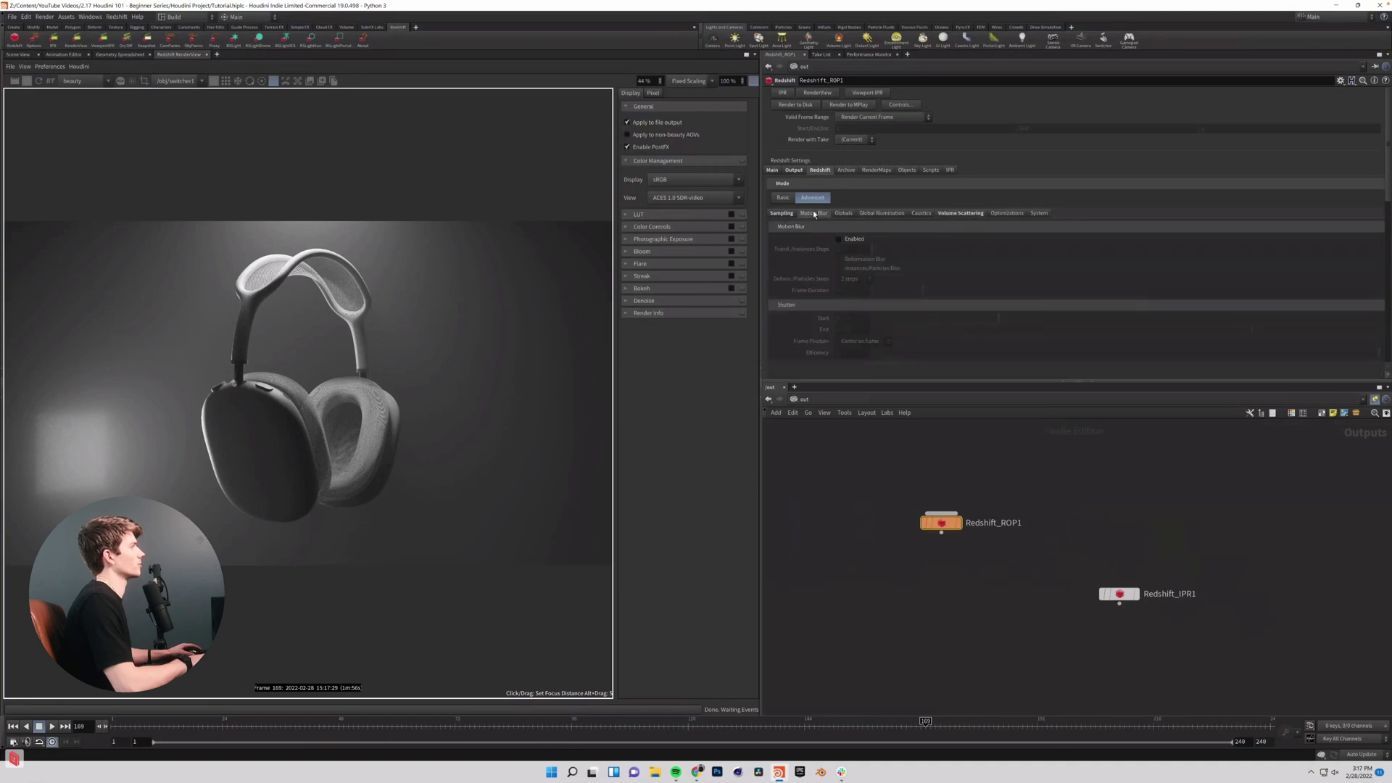
{"action": "left_click", "coordinate": [838, 237]}
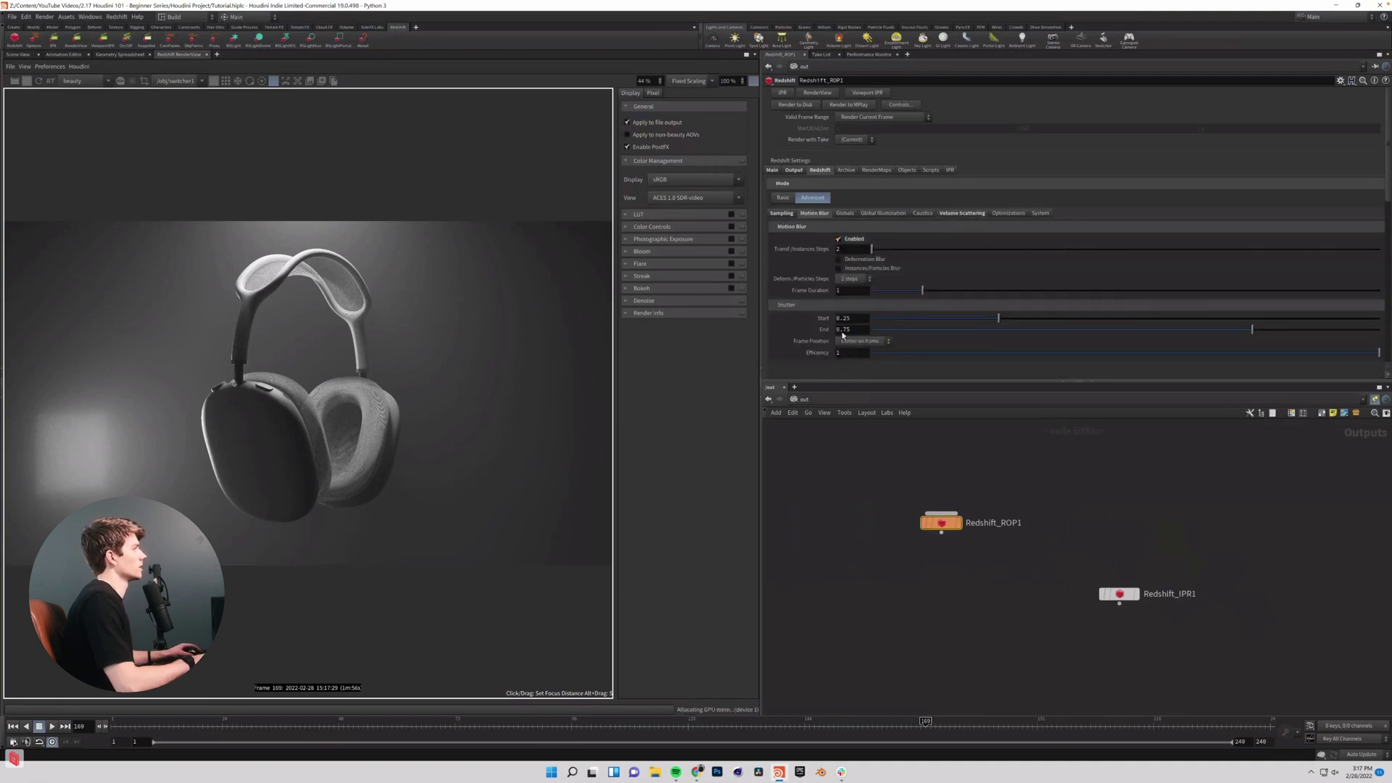
Review the Globals, GI, Volume Scattering and System settings, expanding material override.
{"action": "left_click", "coordinate": [841, 214]}
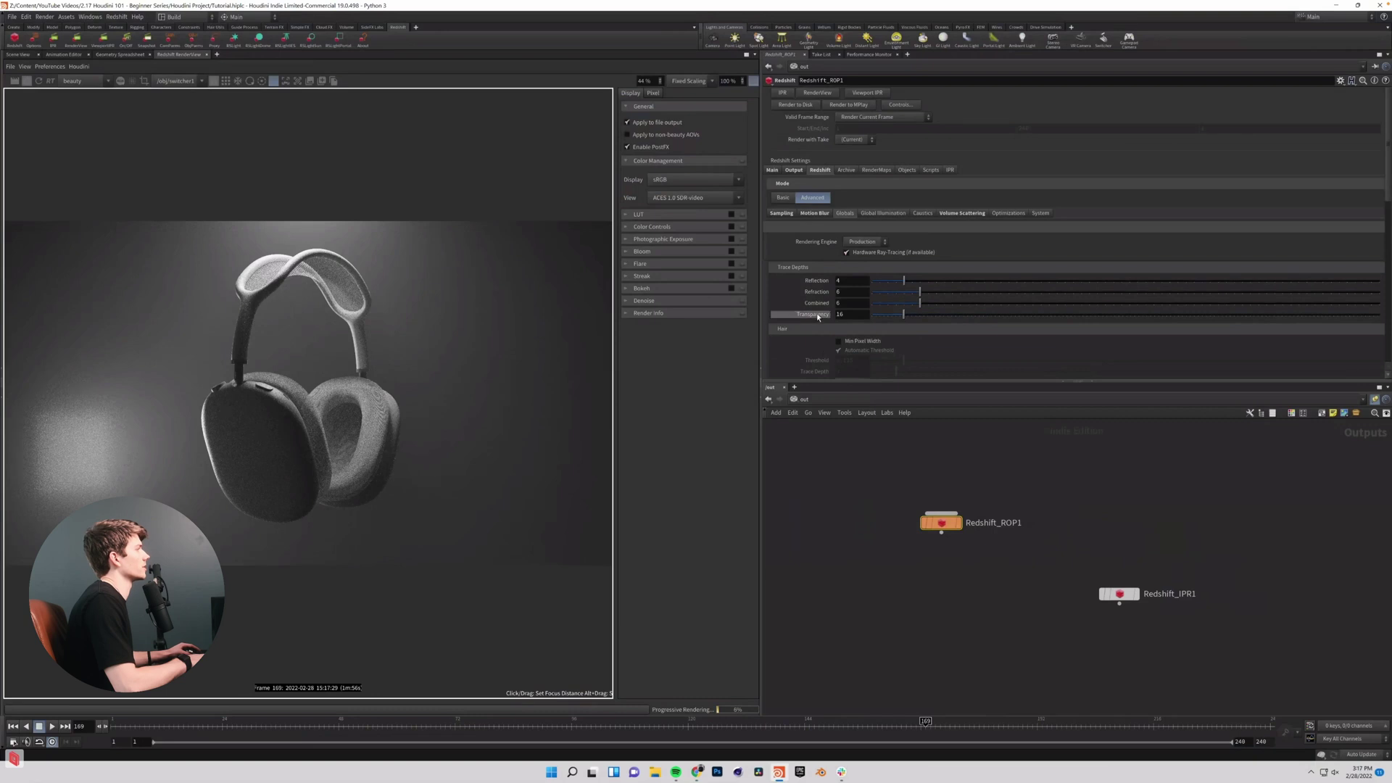
{"action": "left_click", "coordinate": [883, 214]}
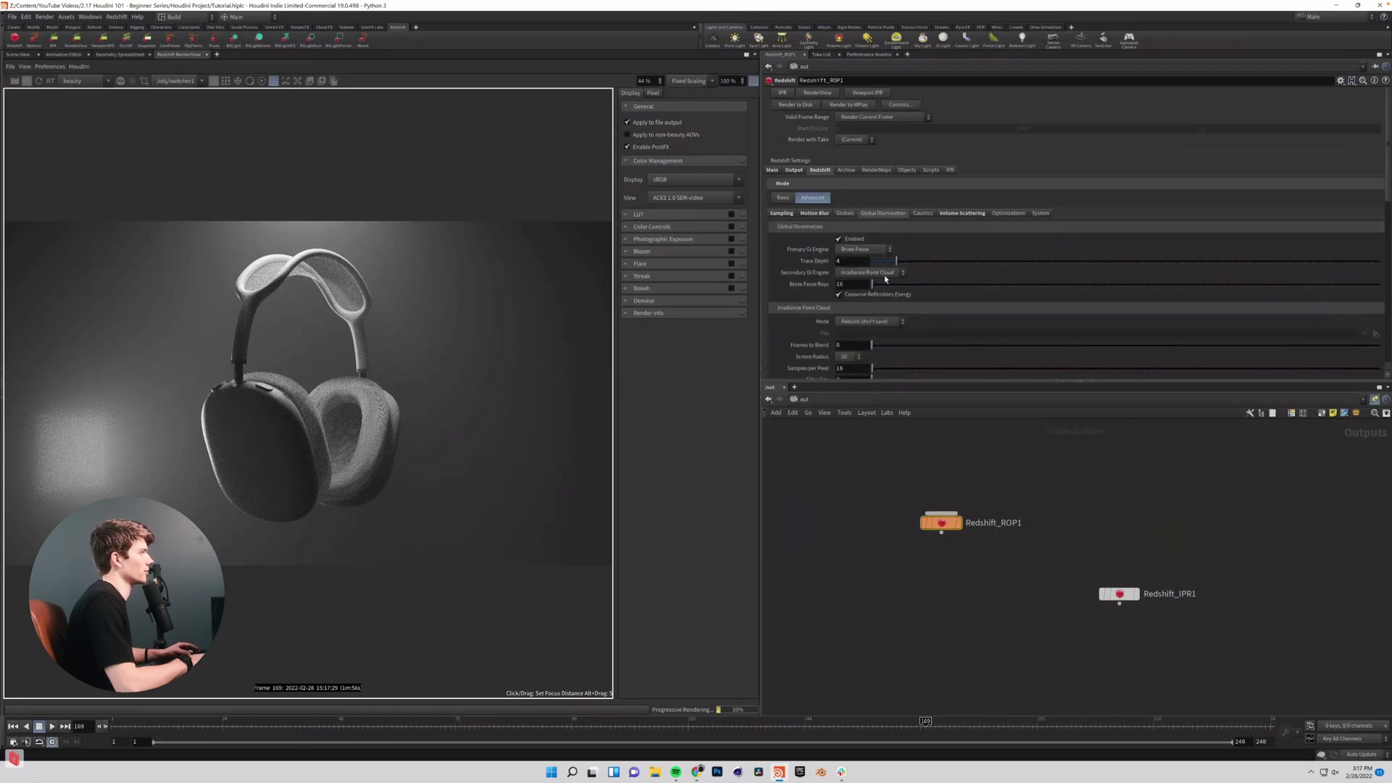
{"action": "left_click", "coordinate": [951, 214]}
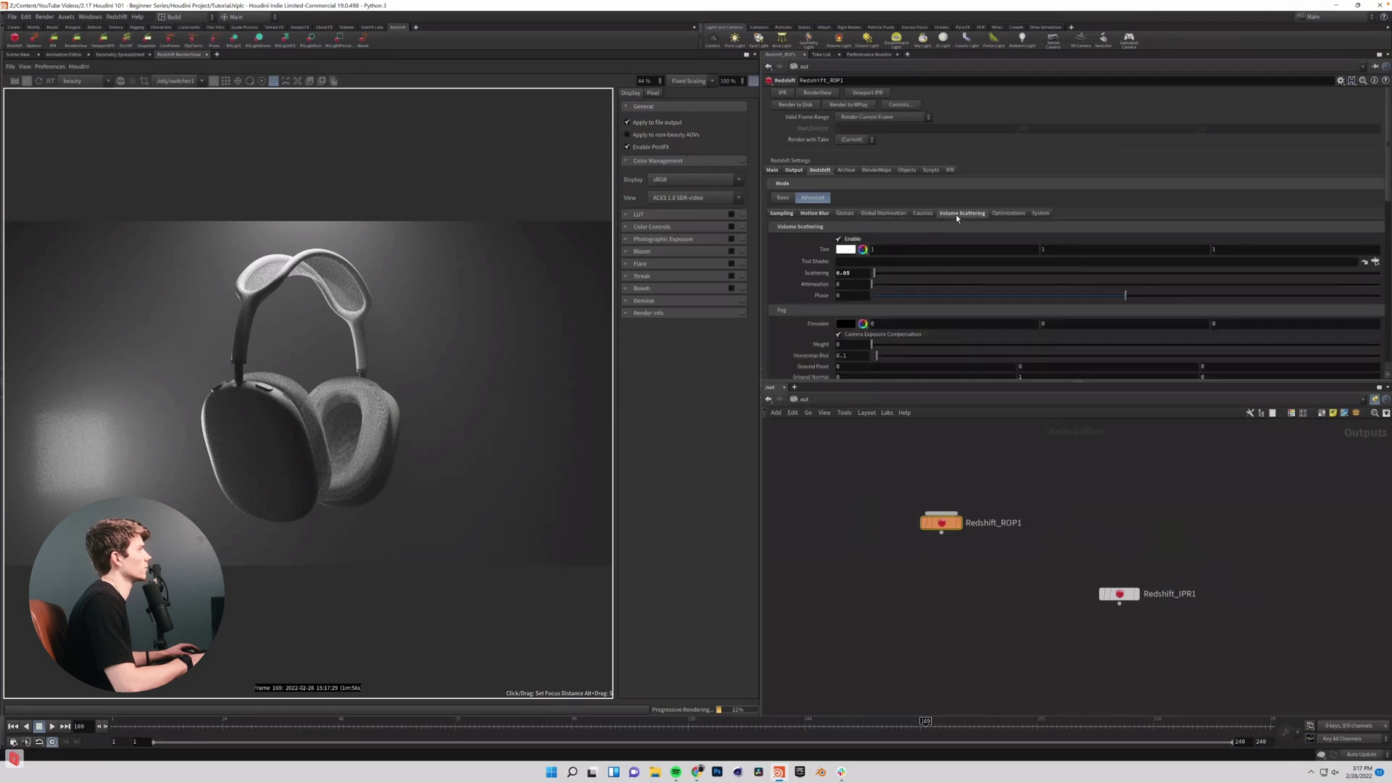
{"action": "left_click", "coordinate": [1038, 214]}
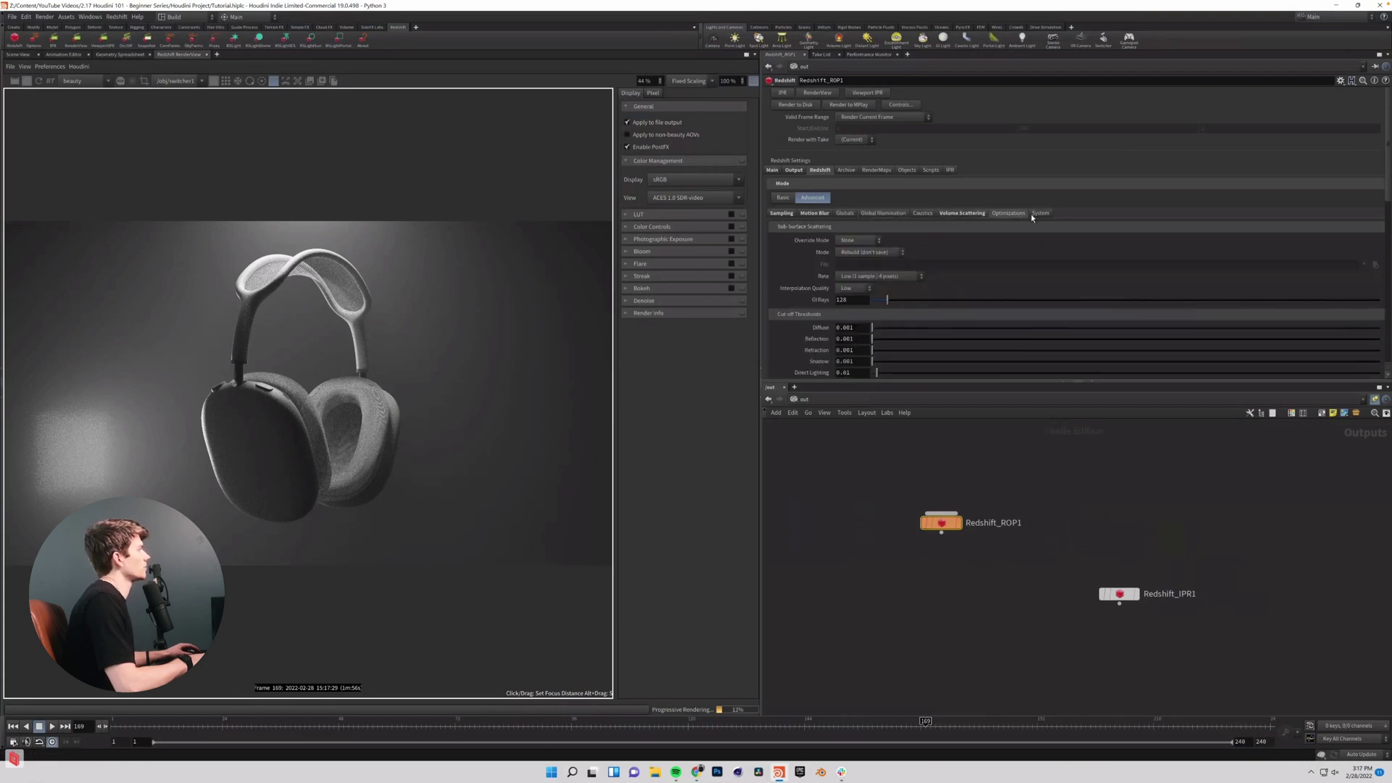
{"action": "left_click", "coordinate": [799, 373]}
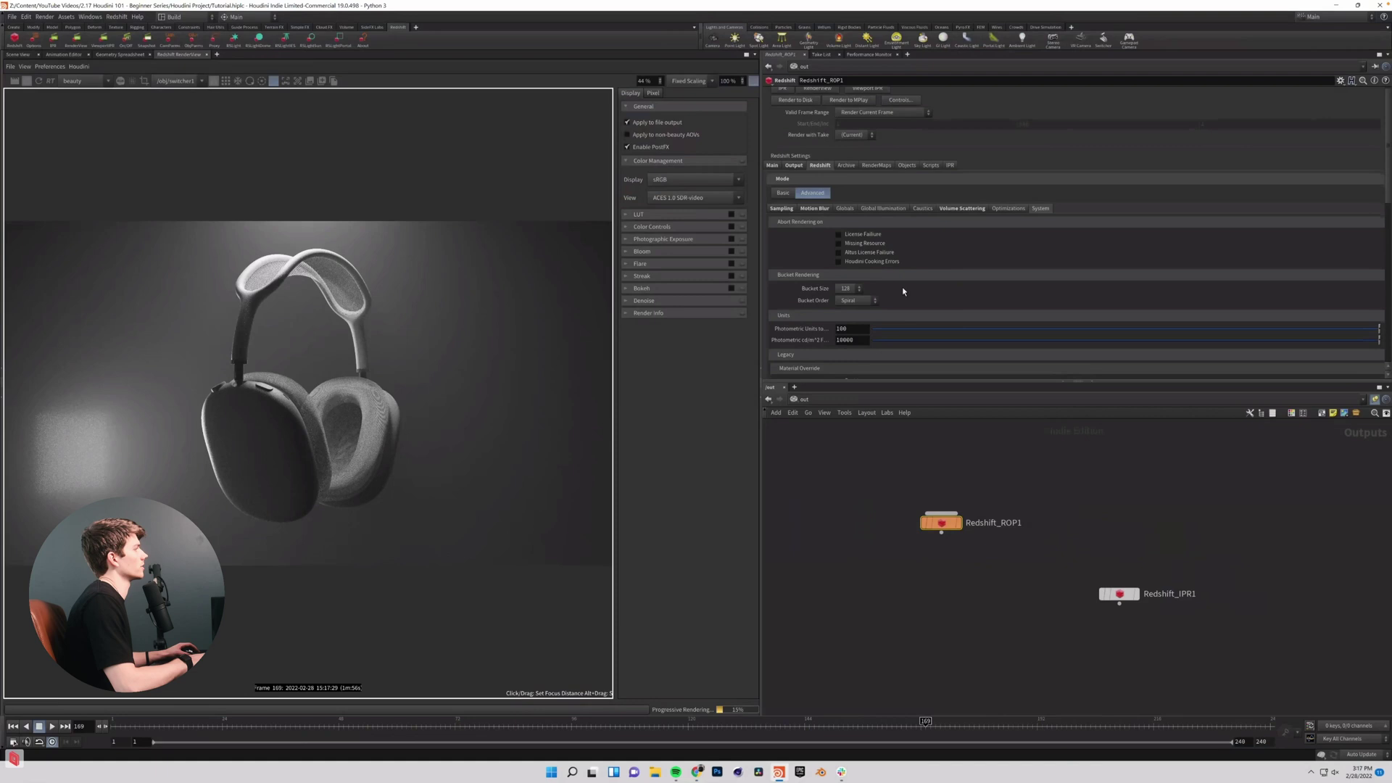
{"action": "scroll", "coordinate": [815, 324], "scroll_direction": "down", "scroll_amount": 4}
{"action": "scroll", "coordinate": [815, 319], "scroll_direction": "down", "scroll_amount": 15}
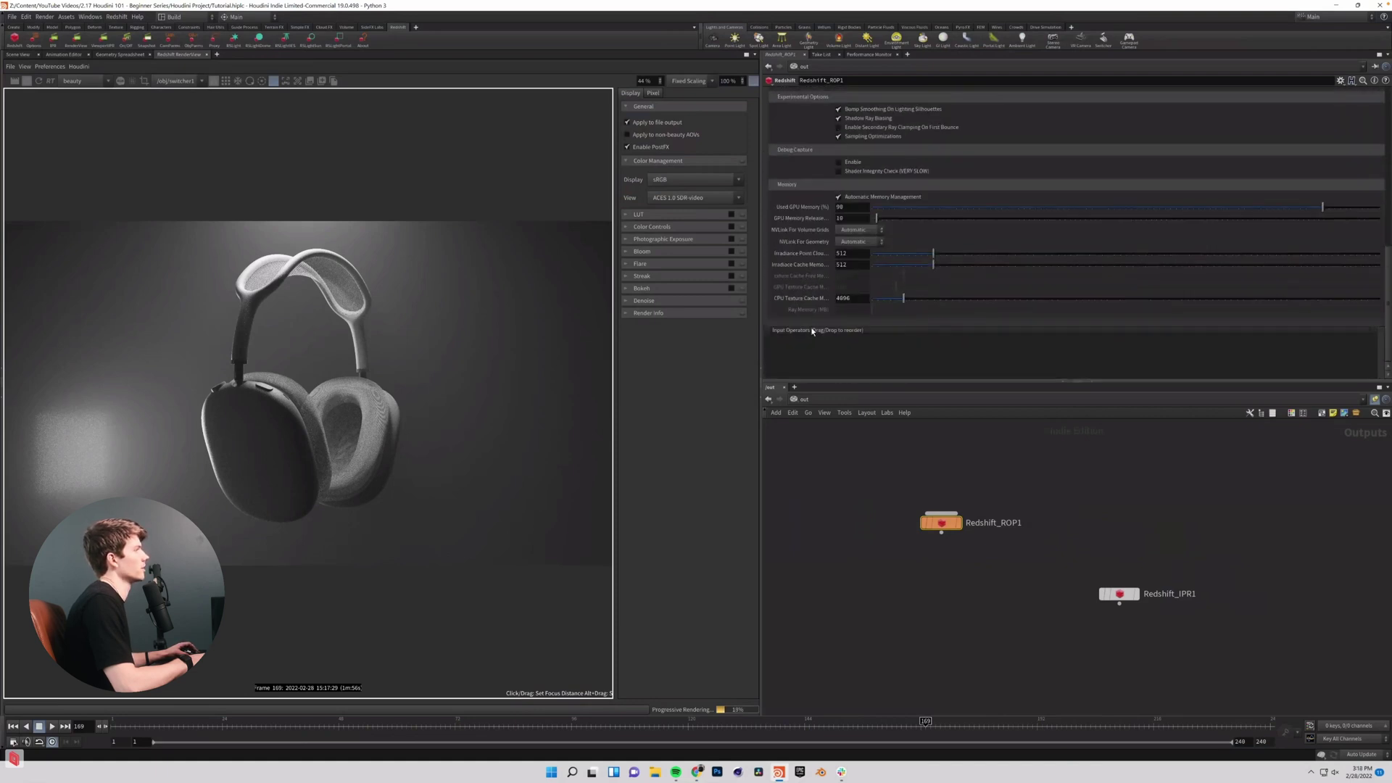
{"action": "scroll", "coordinate": [789, 251], "scroll_direction": "up", "scroll_amount": 1}
{"action": "scroll", "coordinate": [795, 252], "scroll_direction": "up", "scroll_amount": 4}
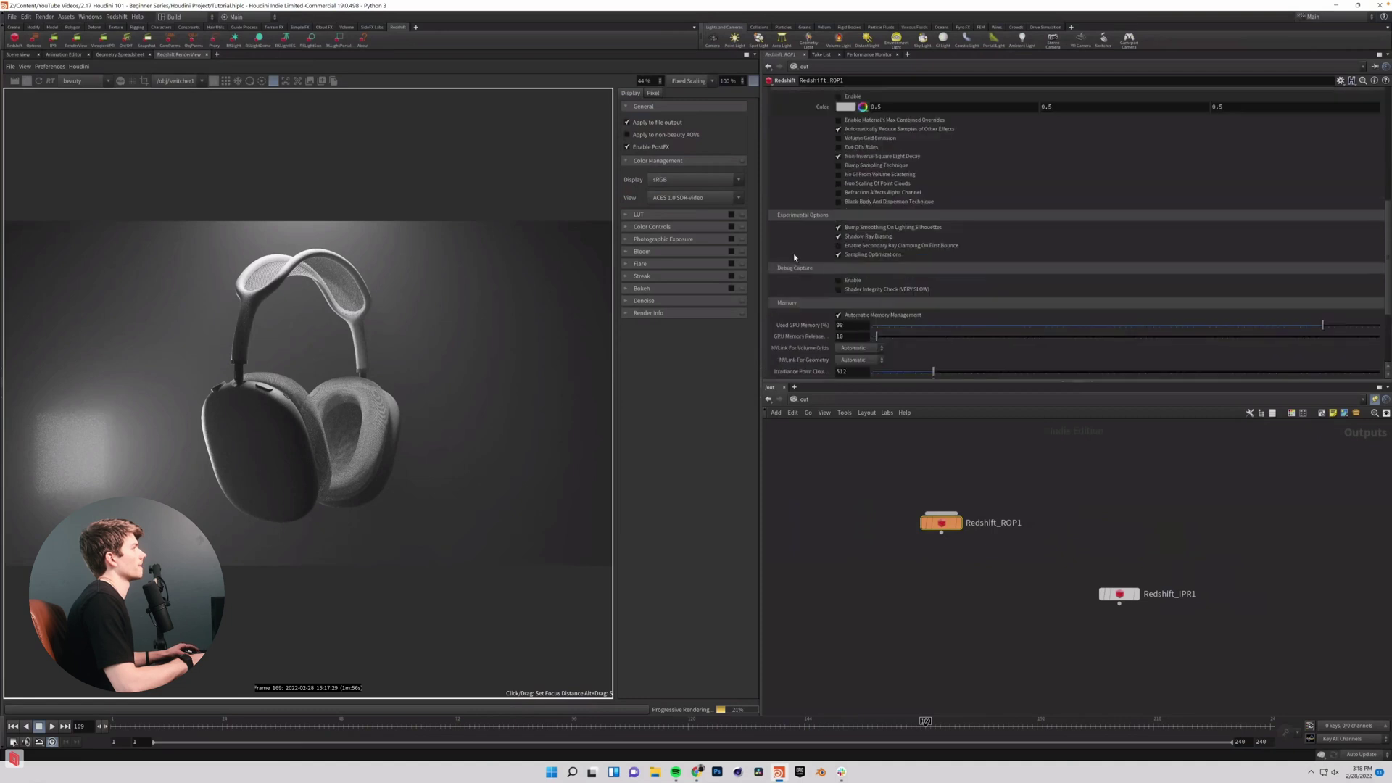
{"action": "scroll", "coordinate": [801, 303], "scroll_direction": "up", "scroll_amount": 20}
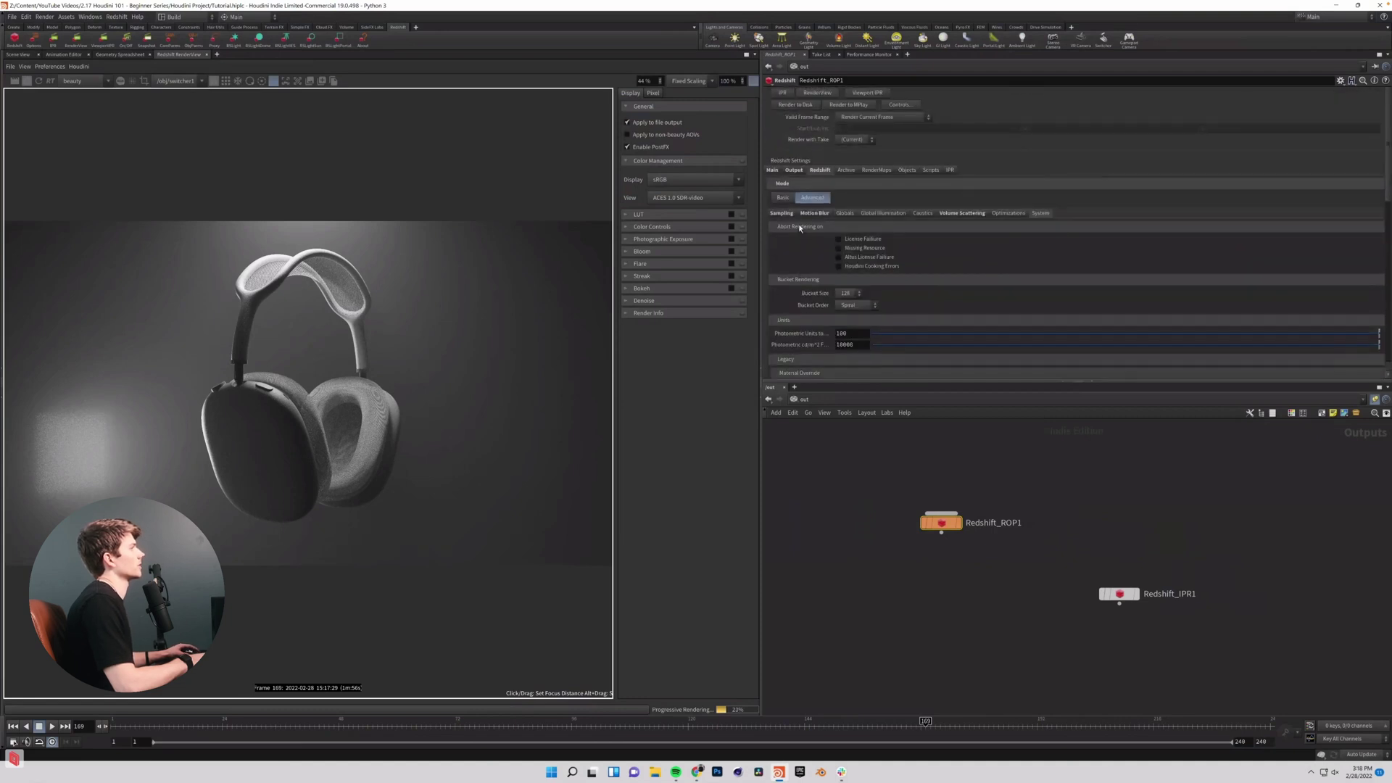
Set Progressive Passes to 250 in the Sampling settings.
{"action": "left_click", "coordinate": [782, 214]}
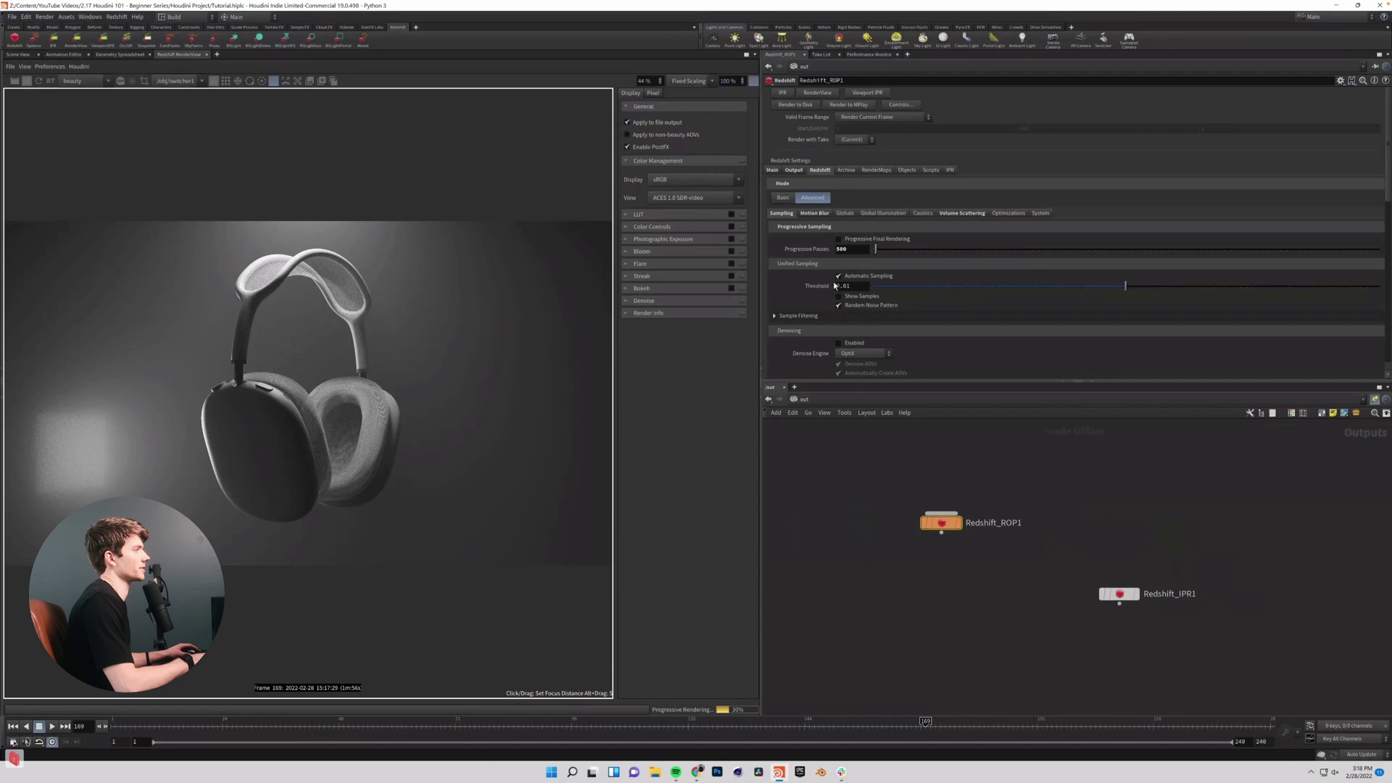
{"action": "left_click", "coordinate": [859, 248]}
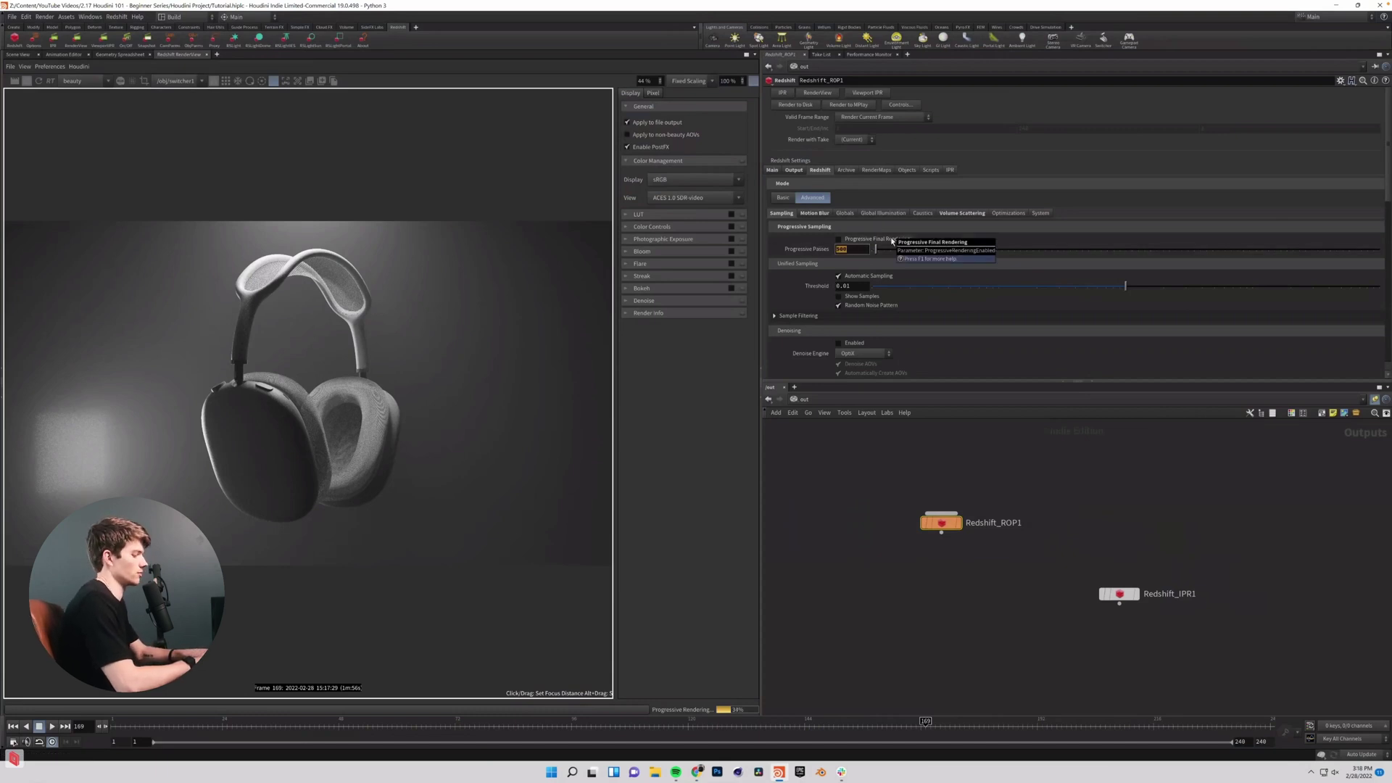
{"action": "type", "text": "250"}
{"action": "key", "text": "Return"}
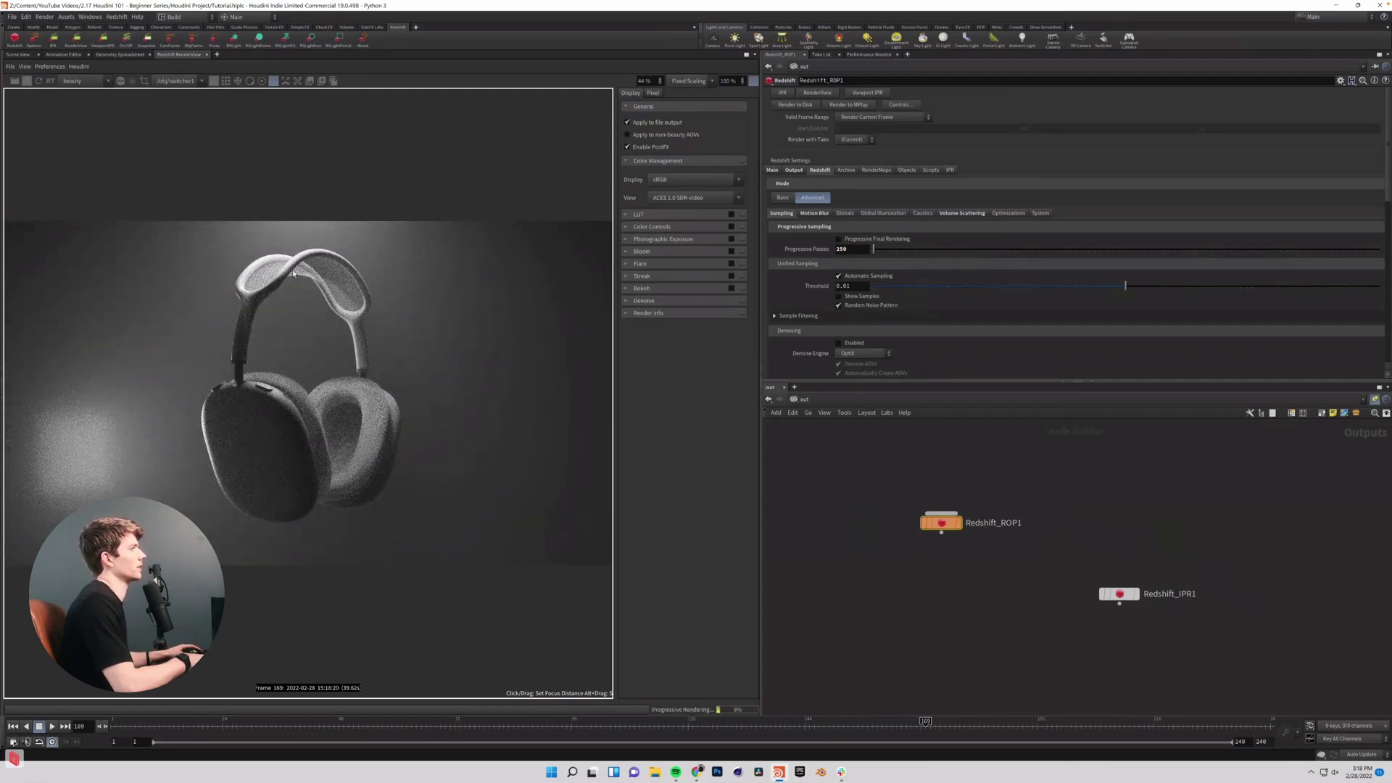
Try denoising with OptiX, turn it back off, and save the scene.
{"action": "scroll", "coordinate": [933, 343], "scroll_direction": "down", "scroll_amount": 1}
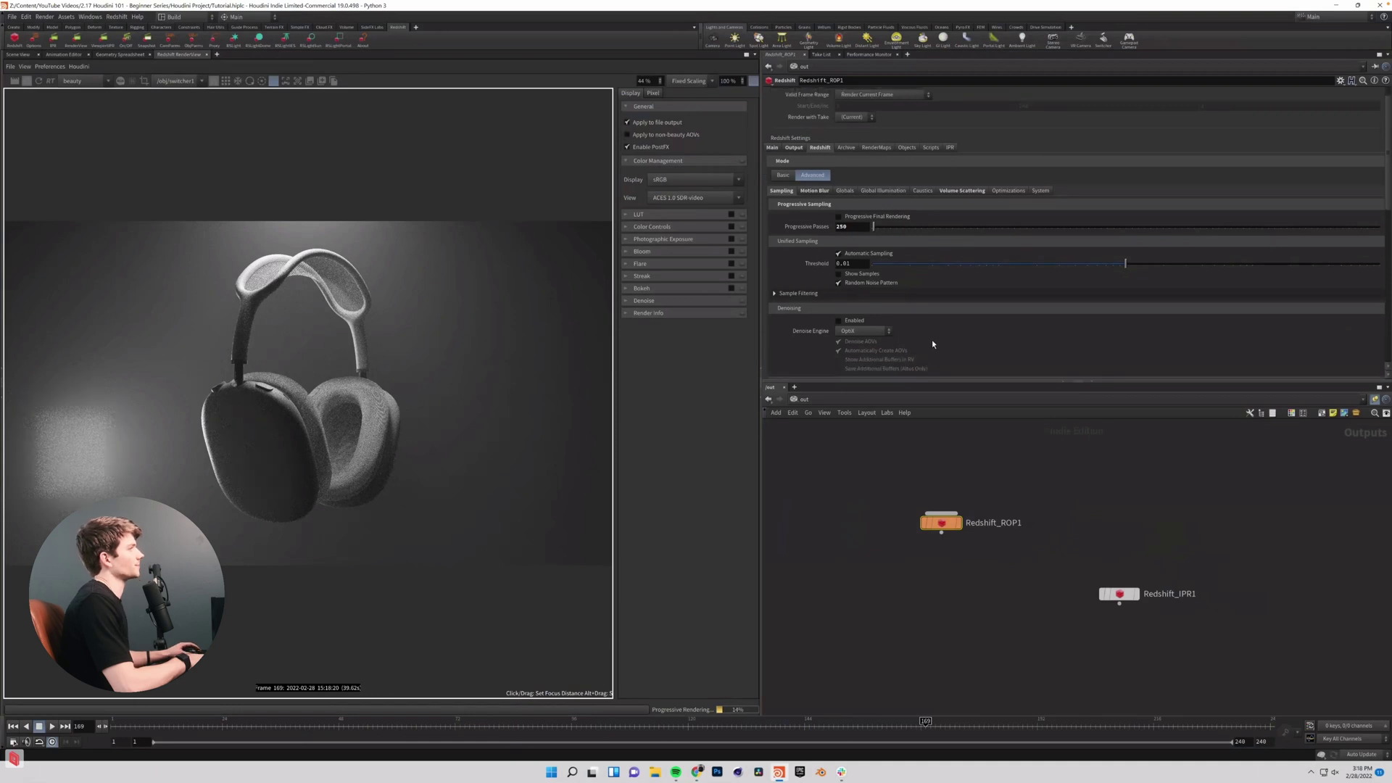
{"action": "left_click", "coordinate": [839, 320]}
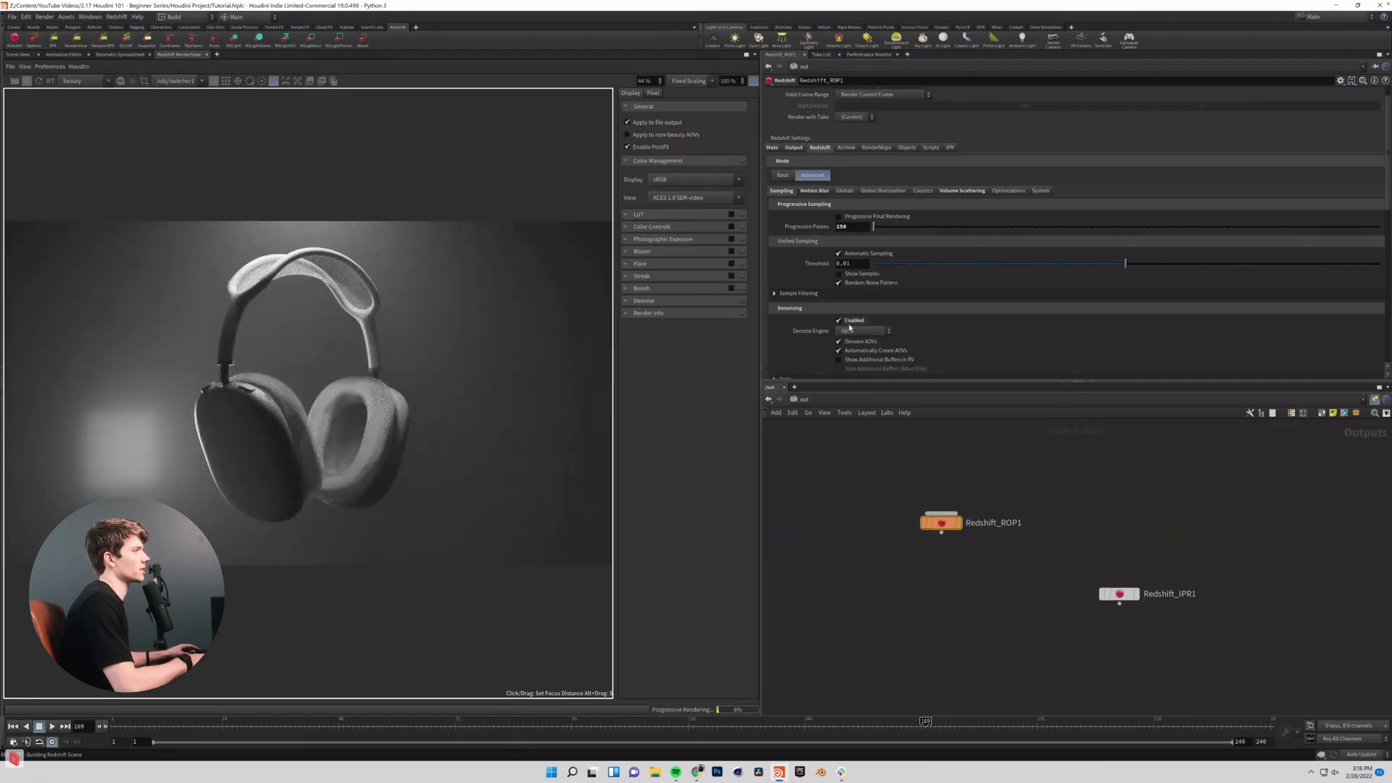
{"action": "left_click", "coordinate": [854, 330]}
{"action": "left_click", "coordinate": [859, 331]}
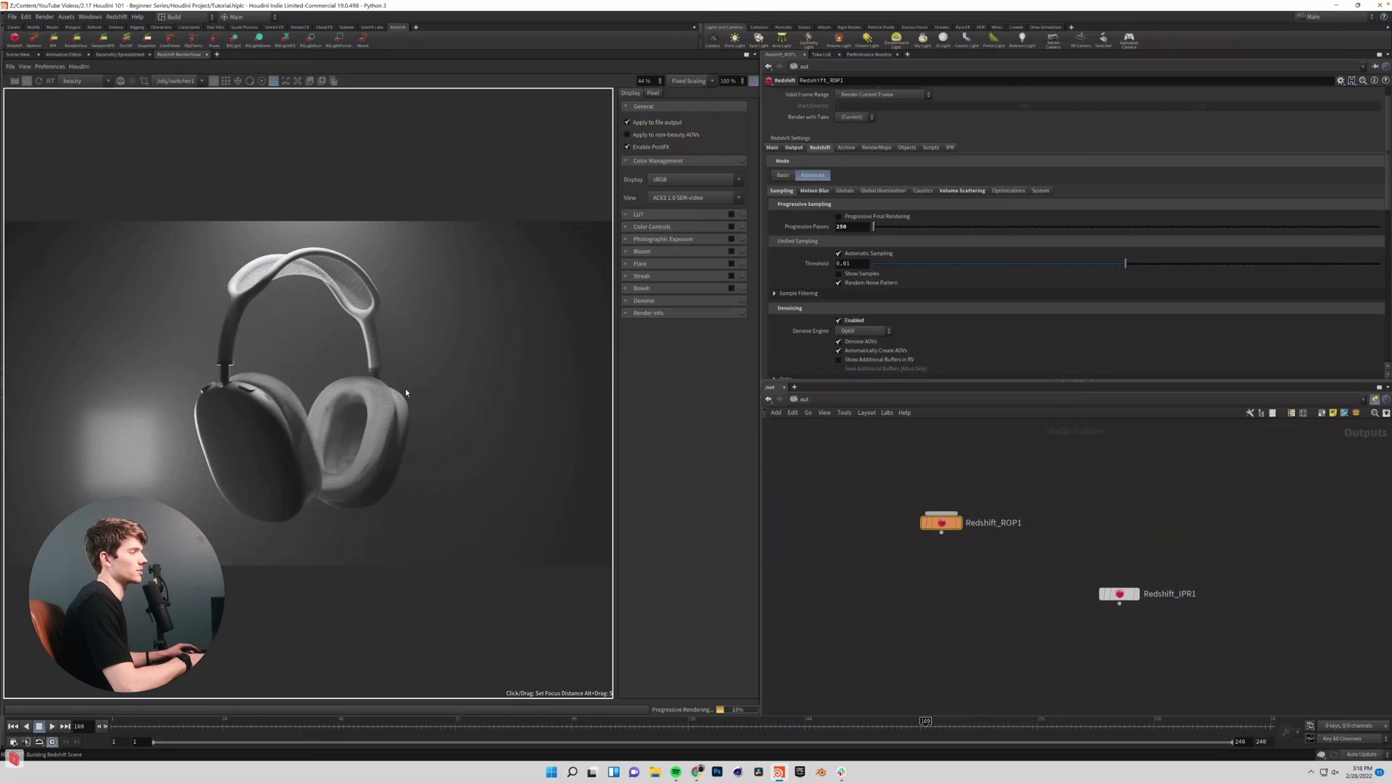
{"action": "left_click", "coordinate": [839, 320]}
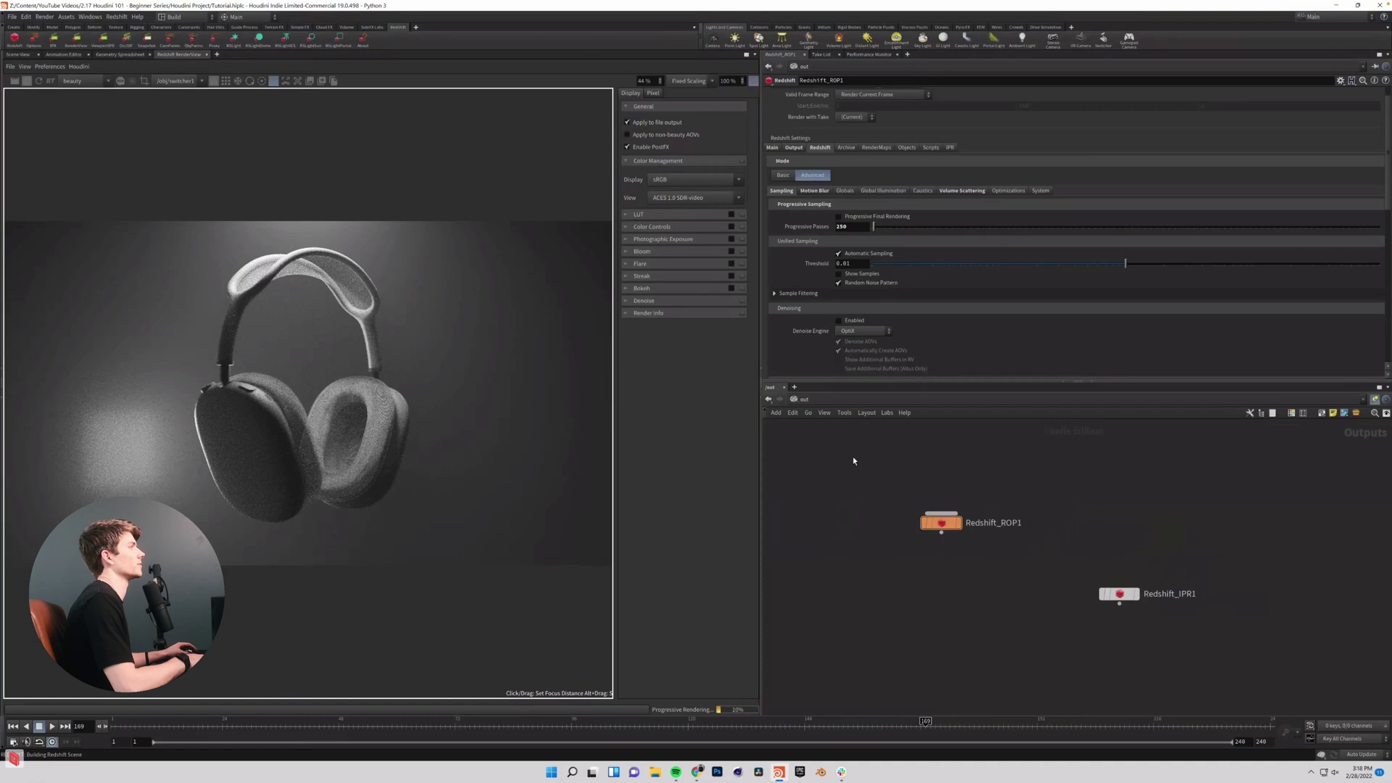
{"action": "key", "text": "ctrl+s"}
{"action": "scroll", "coordinate": [943, 326], "scroll_direction": "up", "scroll_amount": 1}
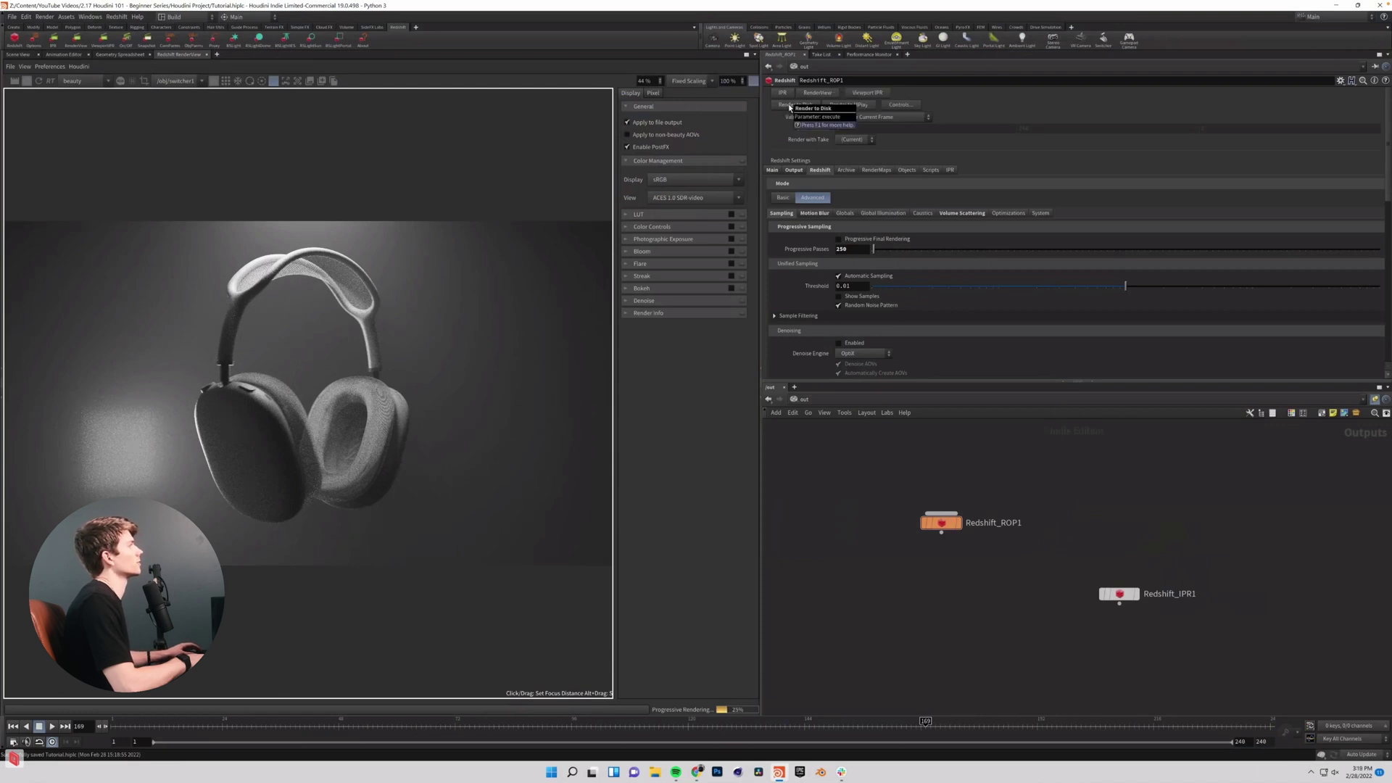
Browse Redshift_ROP1's Output and Redshift settings, including motion blur, globals and GI.
{"action": "left_click", "coordinate": [794, 169]}
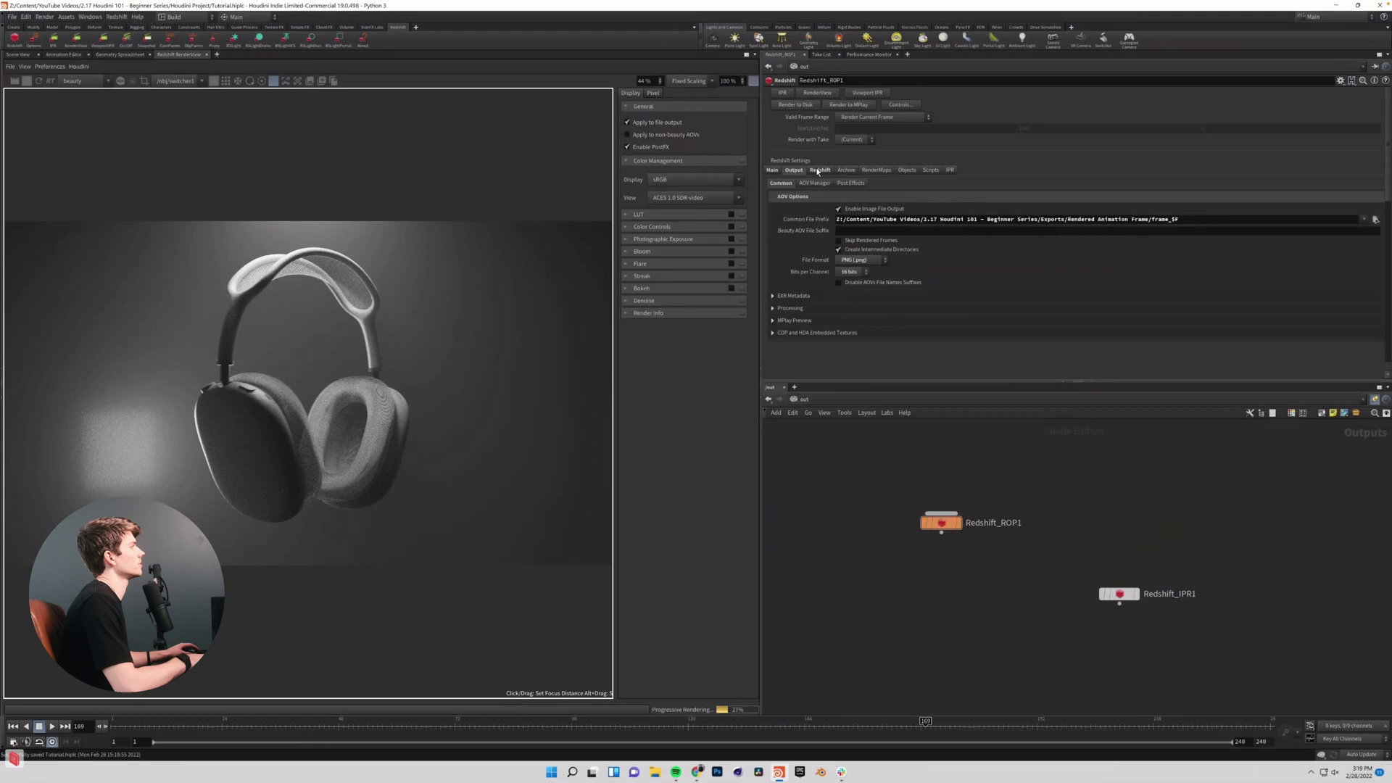
{"action": "left_click", "coordinate": [819, 170]}
{"action": "left_click", "coordinate": [782, 198]}
{"action": "left_click", "coordinate": [811, 198]}
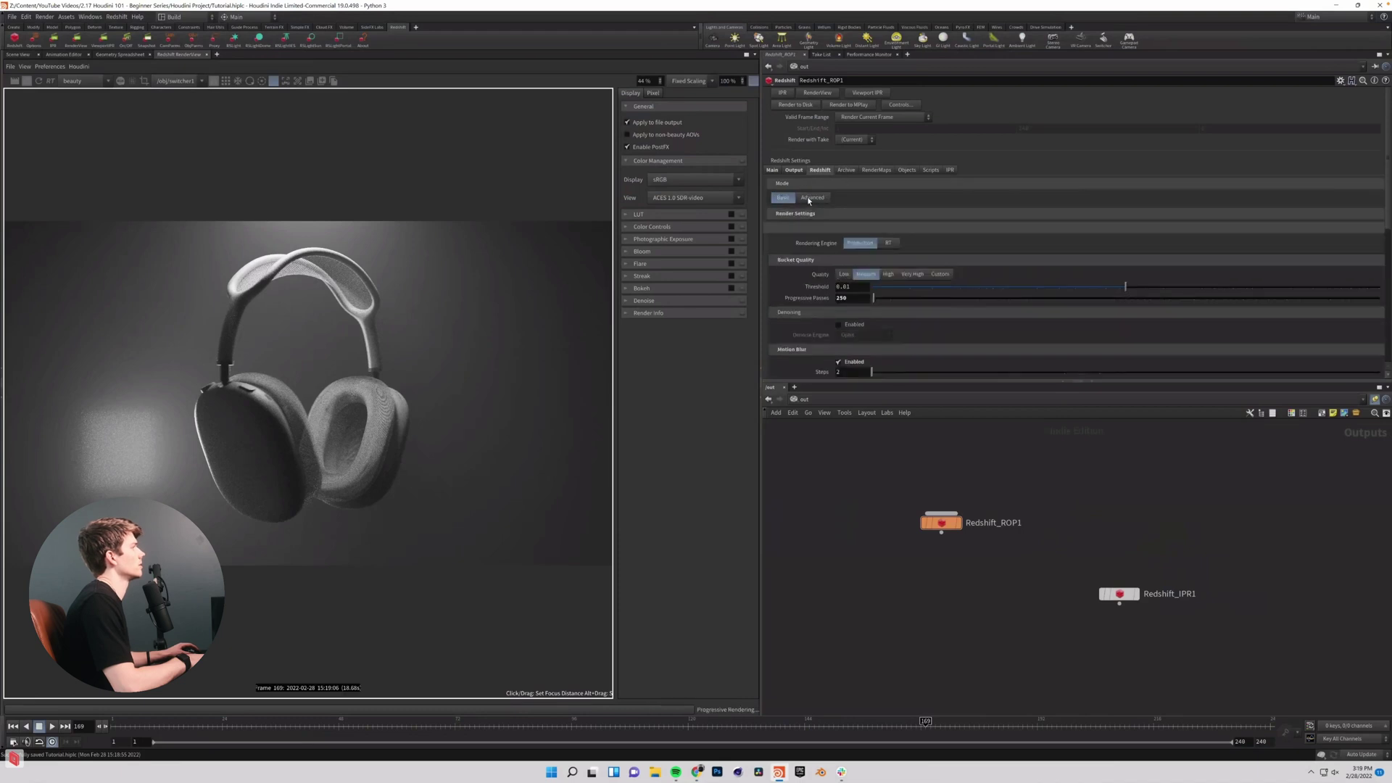
{"action": "left_click", "coordinate": [816, 213]}
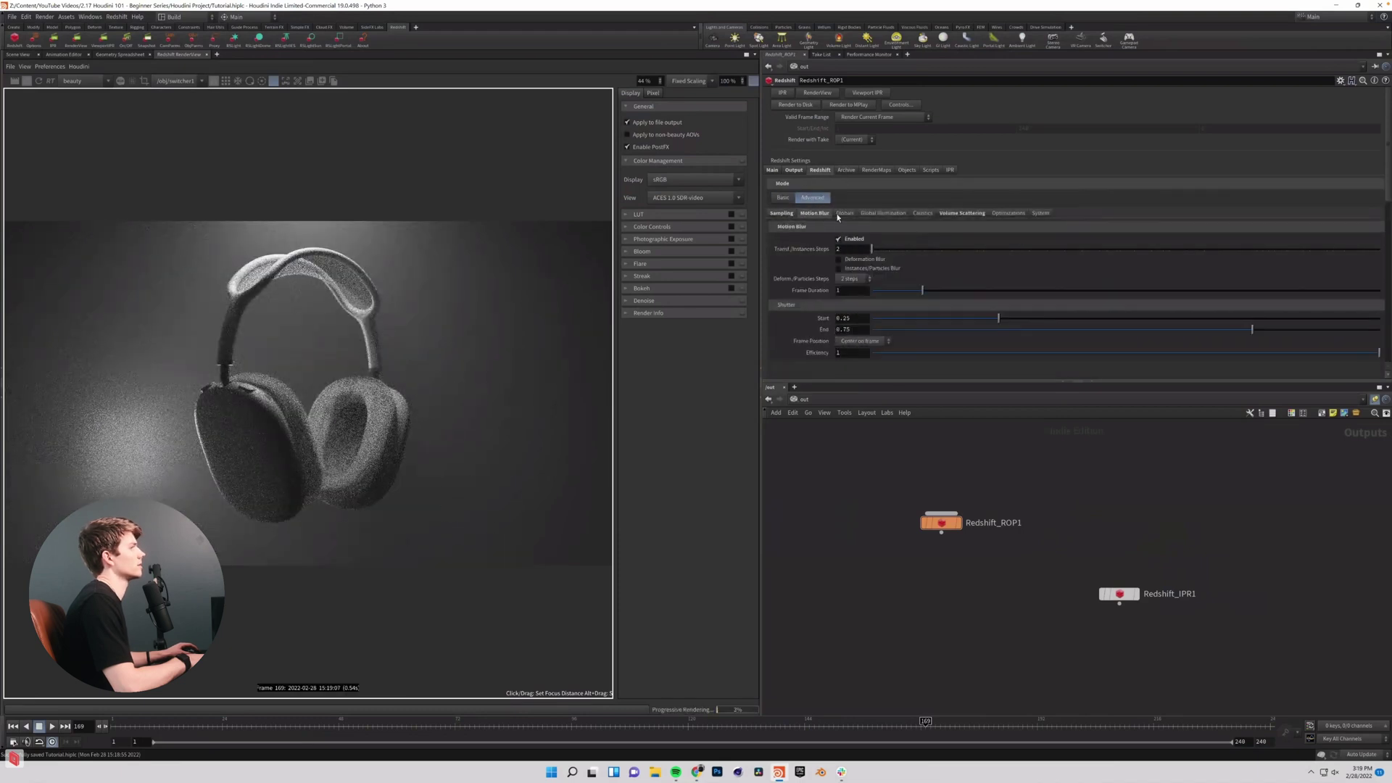
{"action": "left_click", "coordinate": [844, 213]}
{"action": "left_click", "coordinate": [885, 212]}
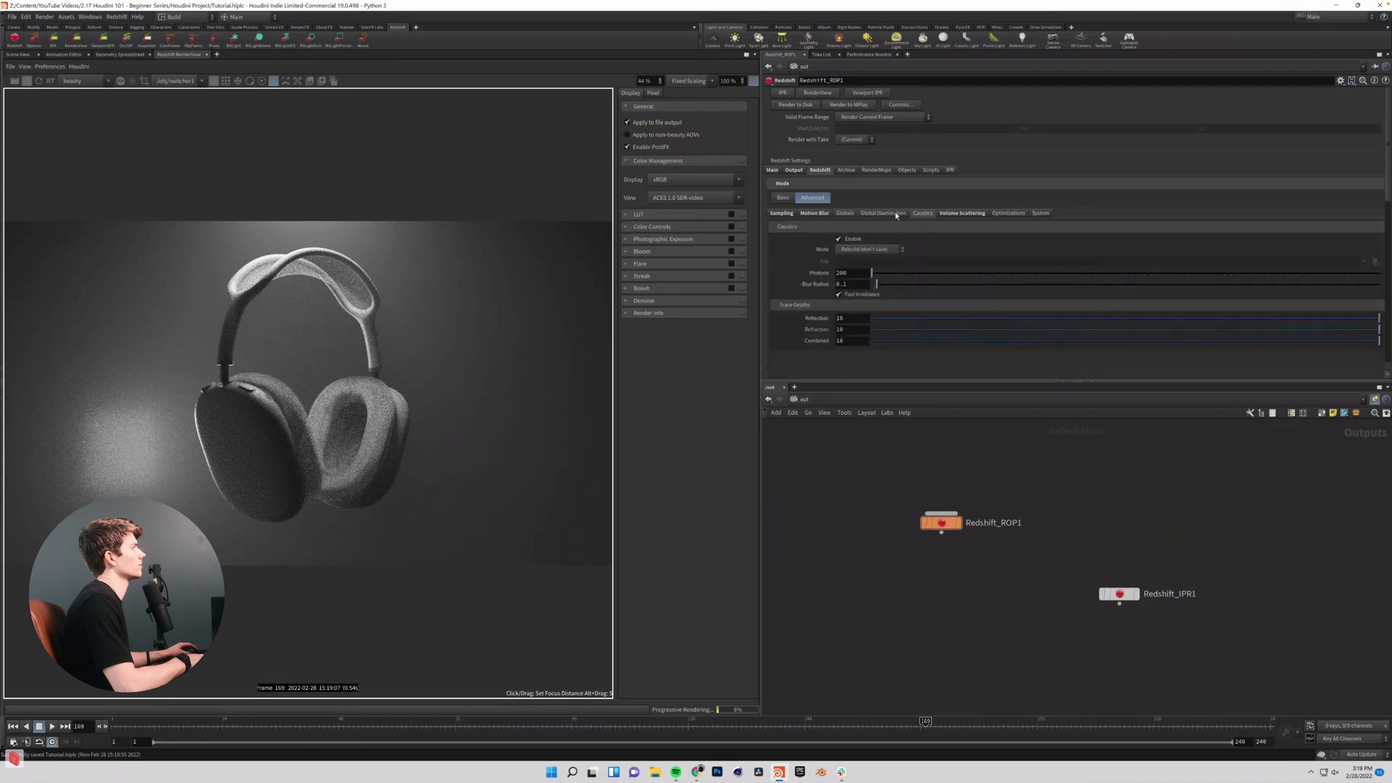
In the Main tab, set the Render Camera to switcher1 instead of cam0.
{"action": "left_click", "coordinate": [772, 172]}
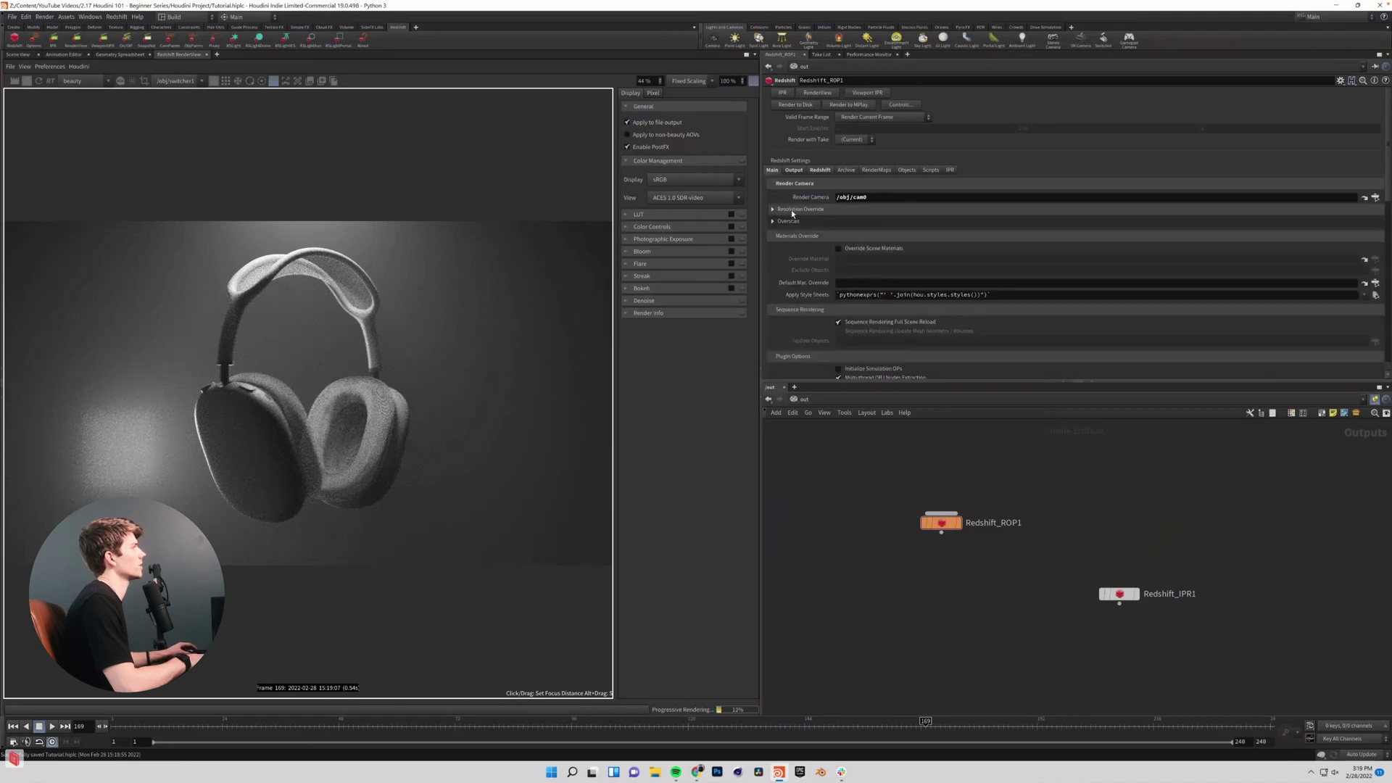
{"action": "left_click", "coordinate": [827, 210]}
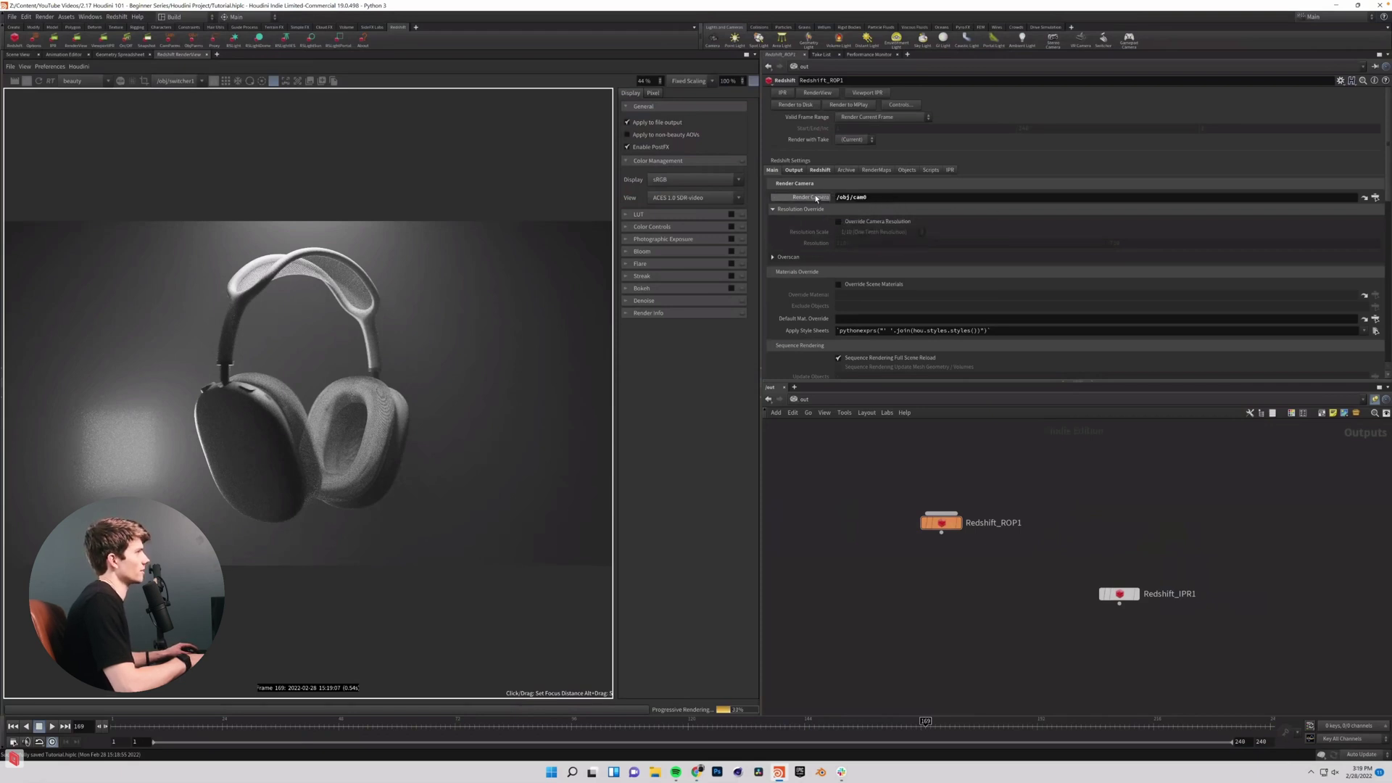
{"action": "left_click", "coordinate": [1364, 197]}
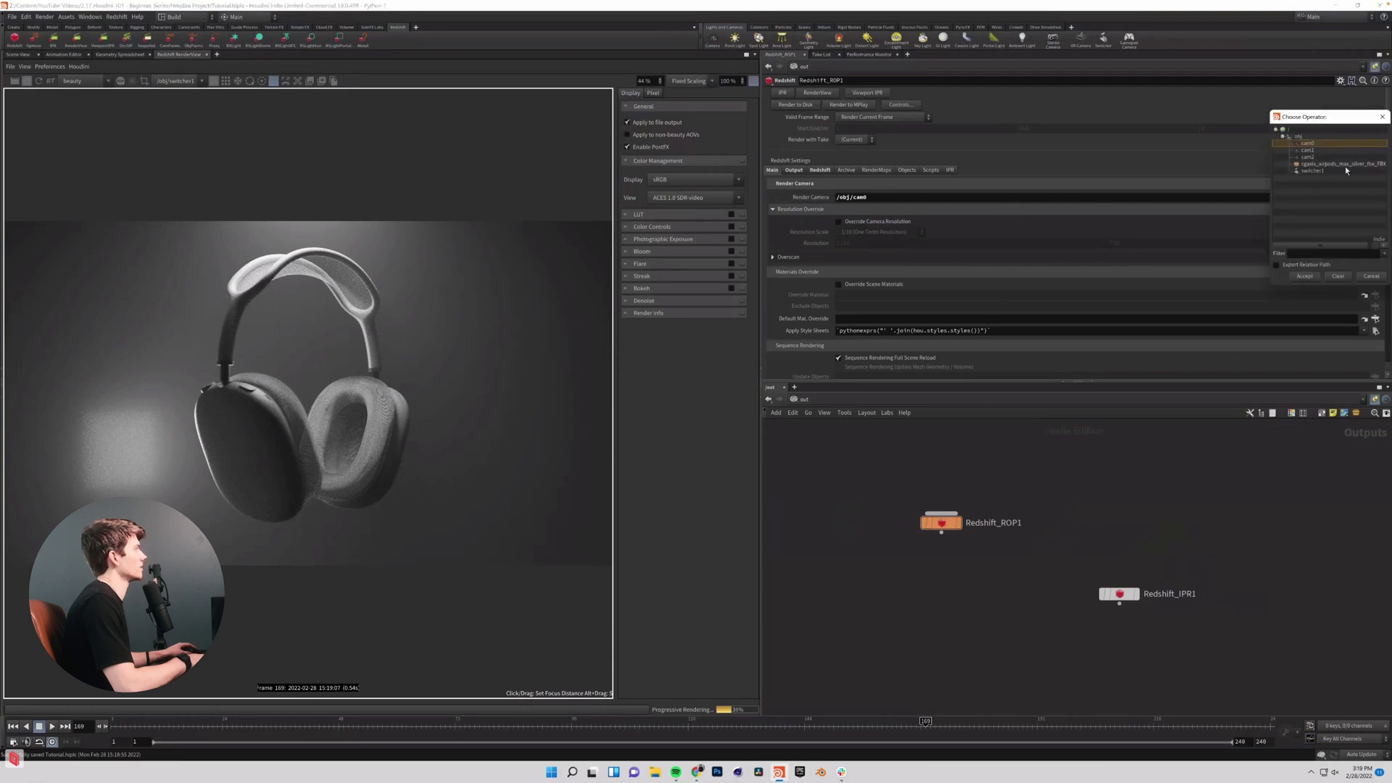
{"action": "double_click", "coordinate": [1308, 171]}
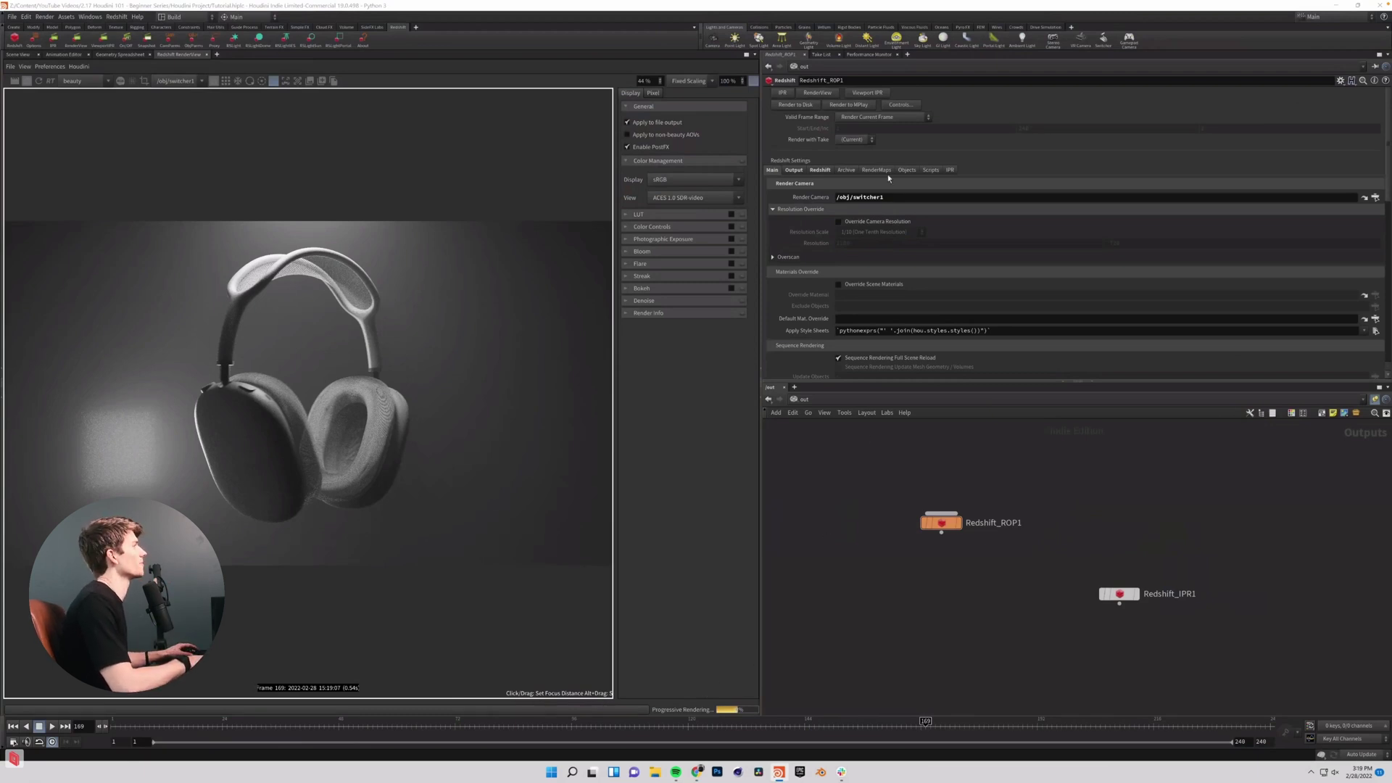
Render Redshift_ROP1's headphone animation to disk, with frames showing in MPlay.
{"action": "left_click", "coordinate": [796, 105]}
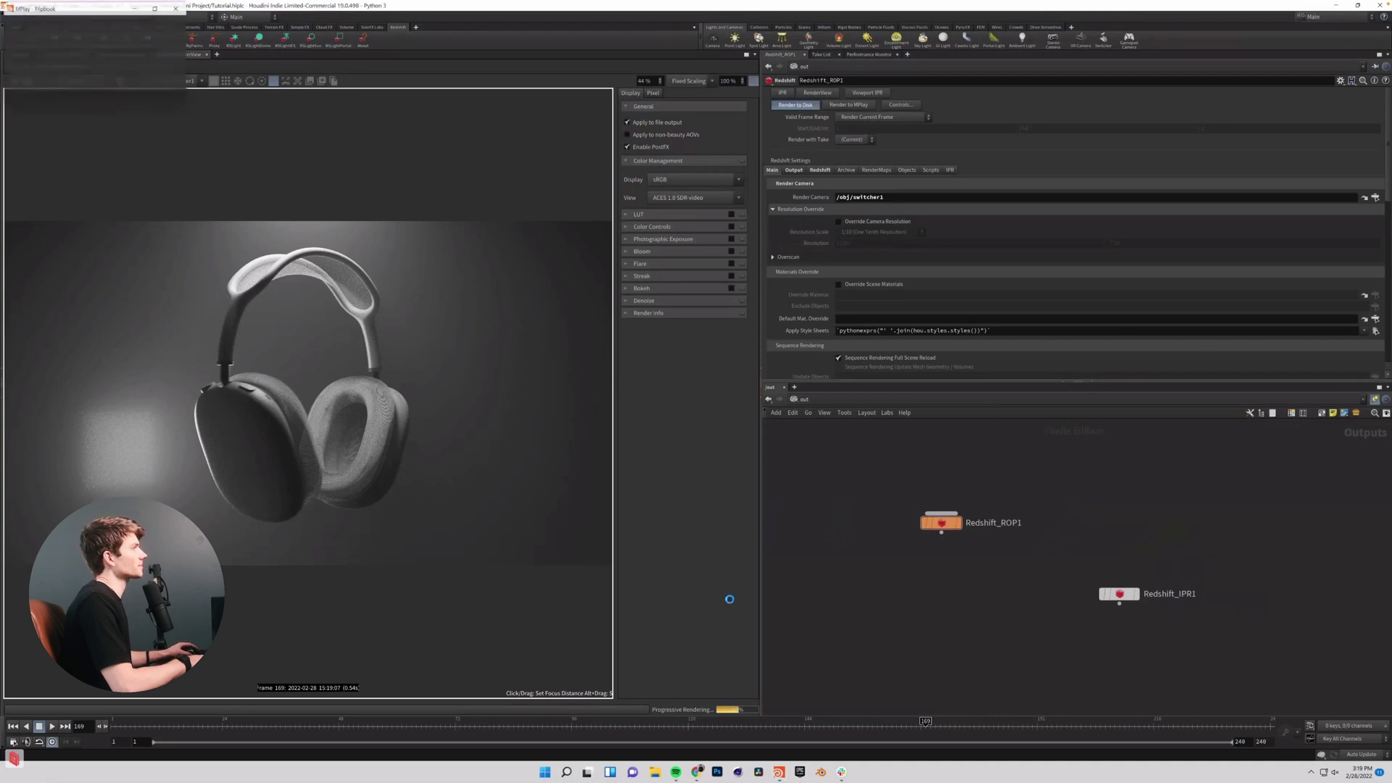